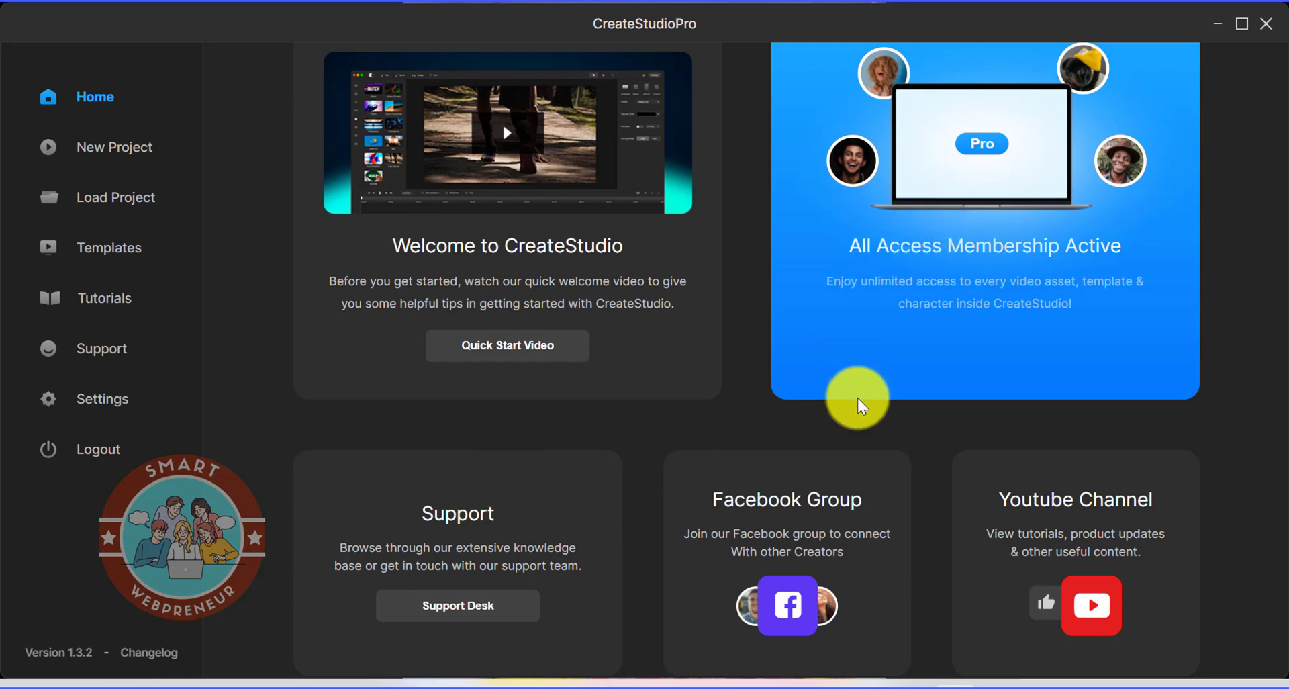
Scroll through the template library, then filter it to Character Explainer templates such as Fitness Coach.
{"action": "left_click", "coordinate": [126, 253]}
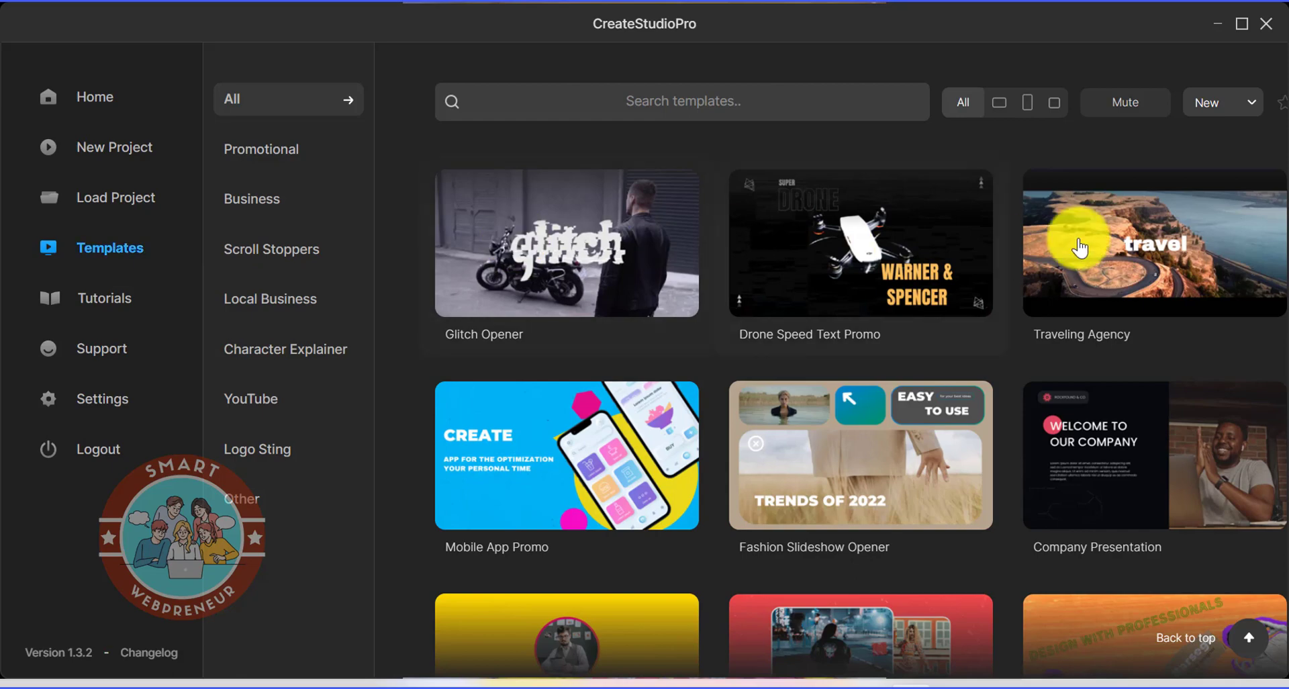
{"action": "scroll", "coordinate": [1038, 291], "scroll_direction": "down", "scroll_amount": 2}
{"action": "scroll", "coordinate": [1039, 291], "scroll_direction": "down", "scroll_amount": 5}
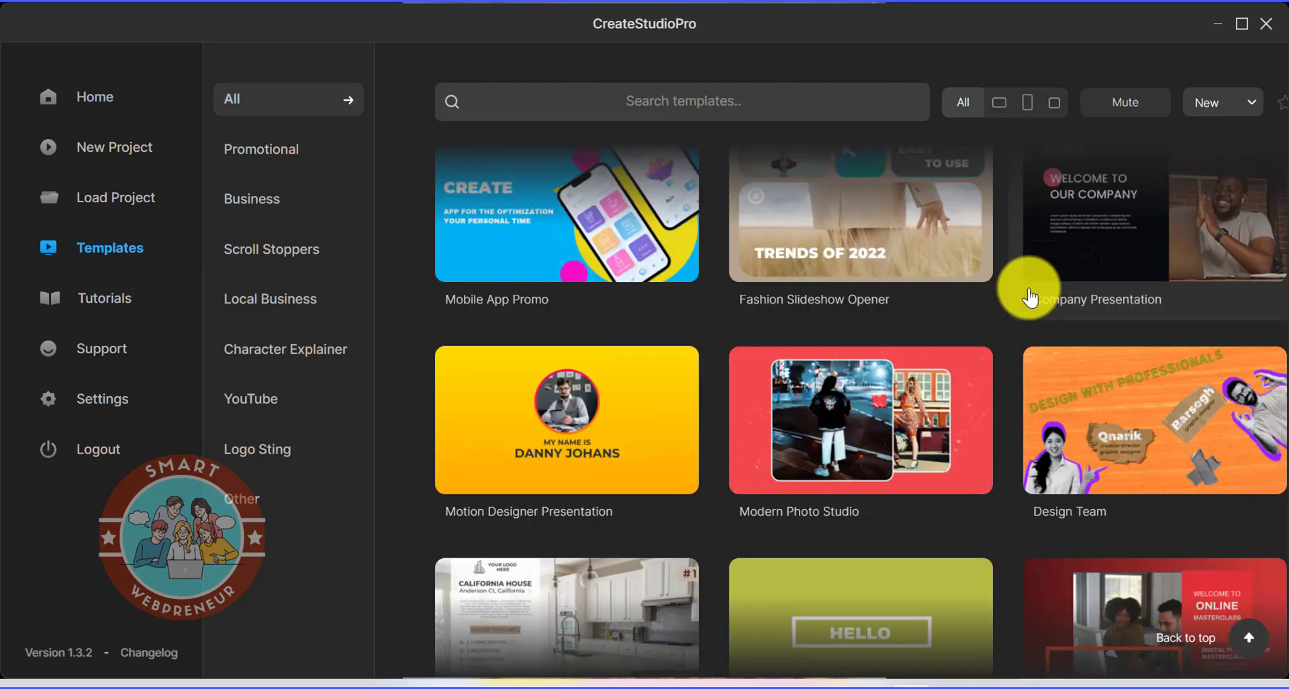
{"action": "scroll", "coordinate": [971, 294], "scroll_direction": "down", "scroll_amount": 5}
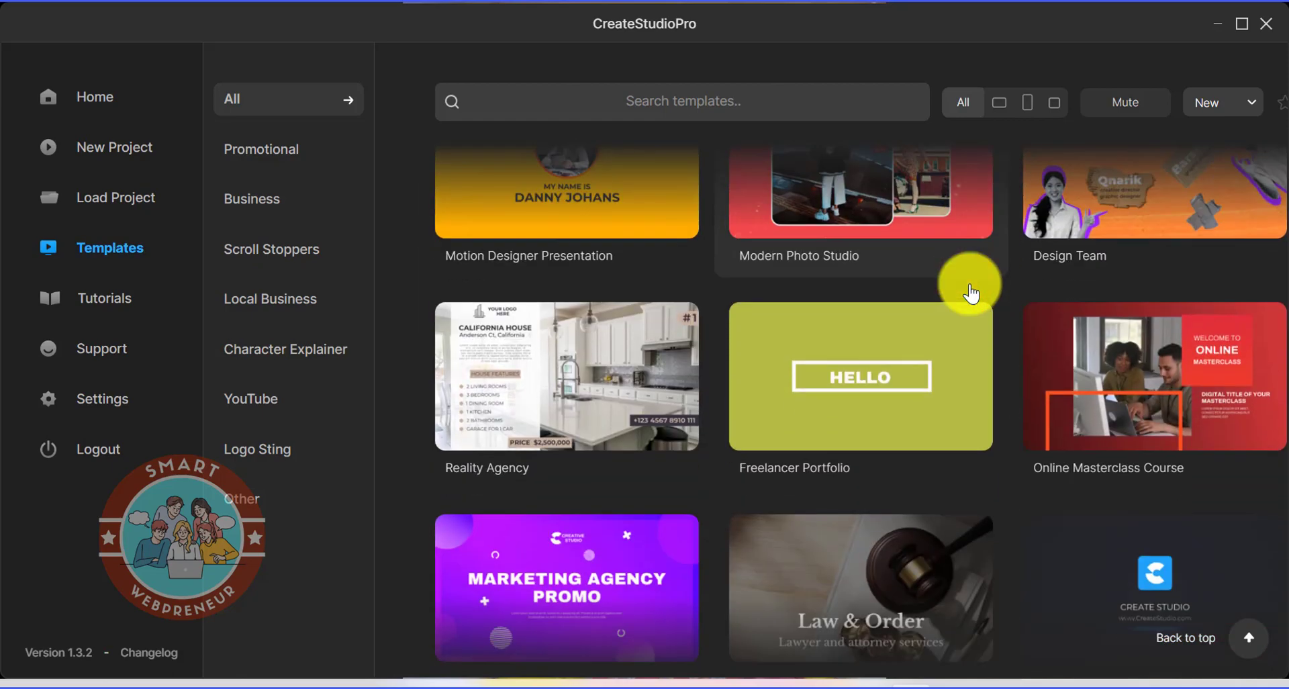
{"action": "scroll", "coordinate": [969, 293], "scroll_direction": "down", "scroll_amount": 10}
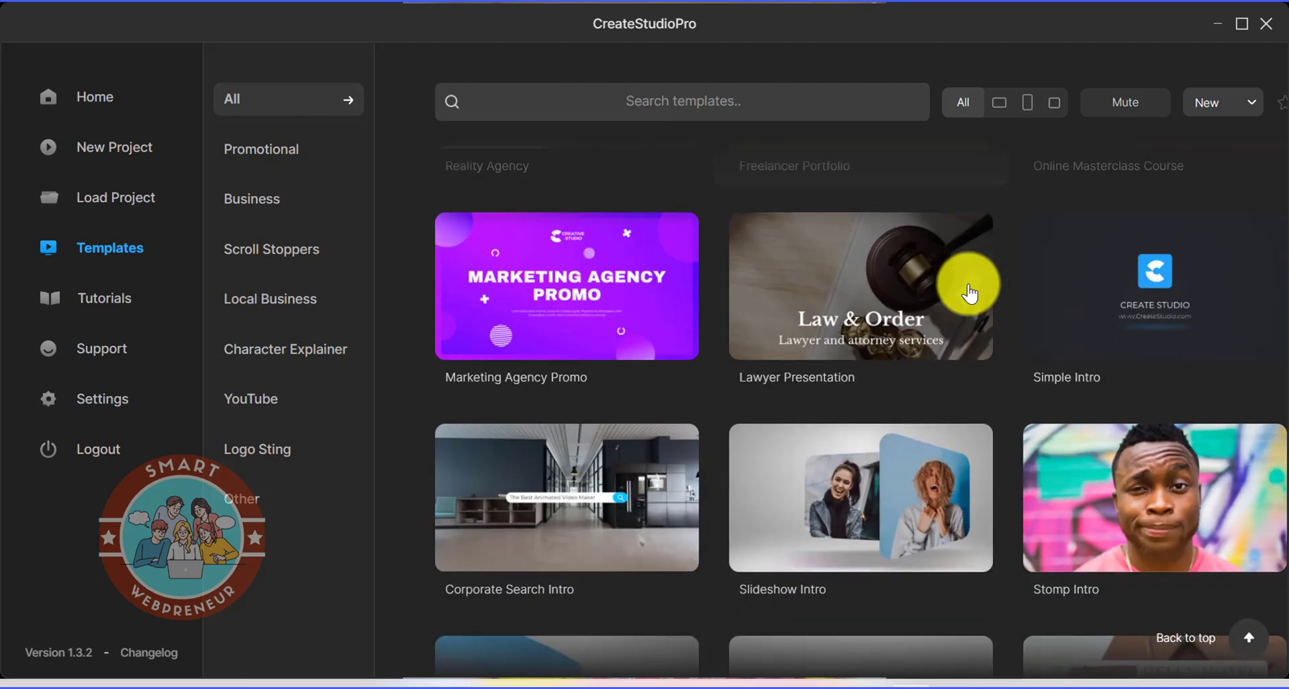
{"action": "scroll", "coordinate": [965, 296], "scroll_direction": "down", "scroll_amount": 4}
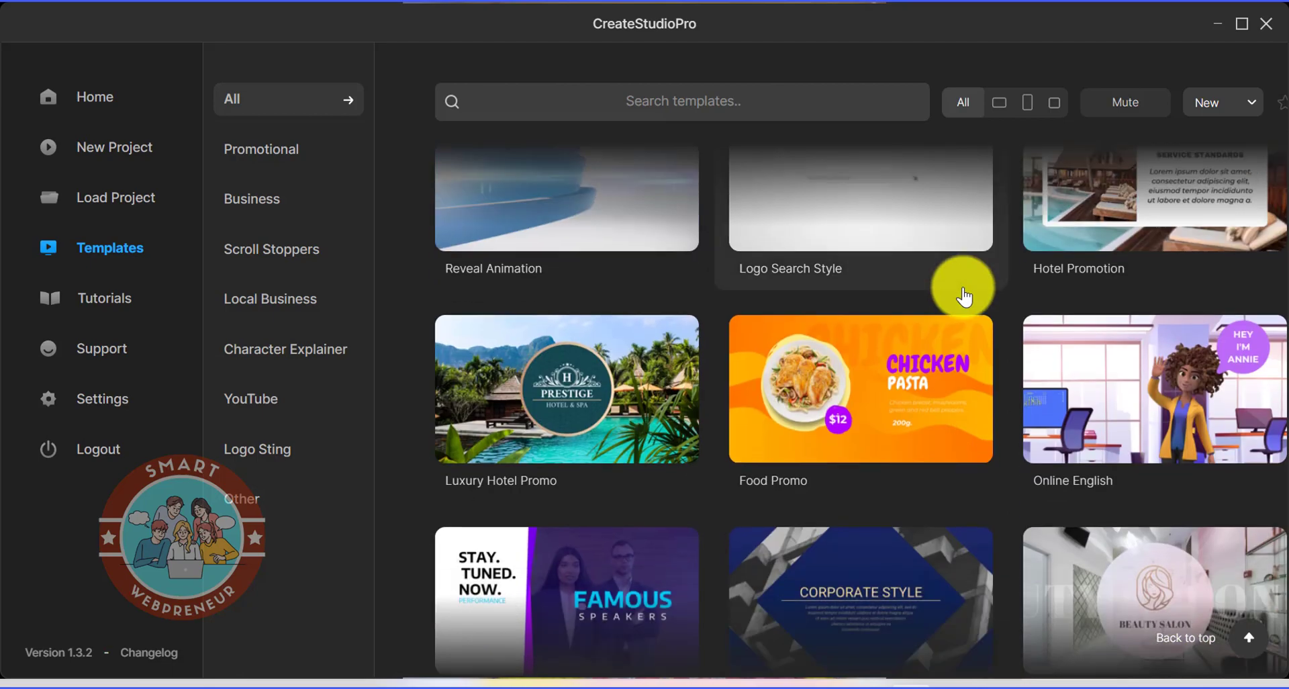
{"action": "scroll", "coordinate": [930, 326], "scroll_direction": "down", "scroll_amount": 11}
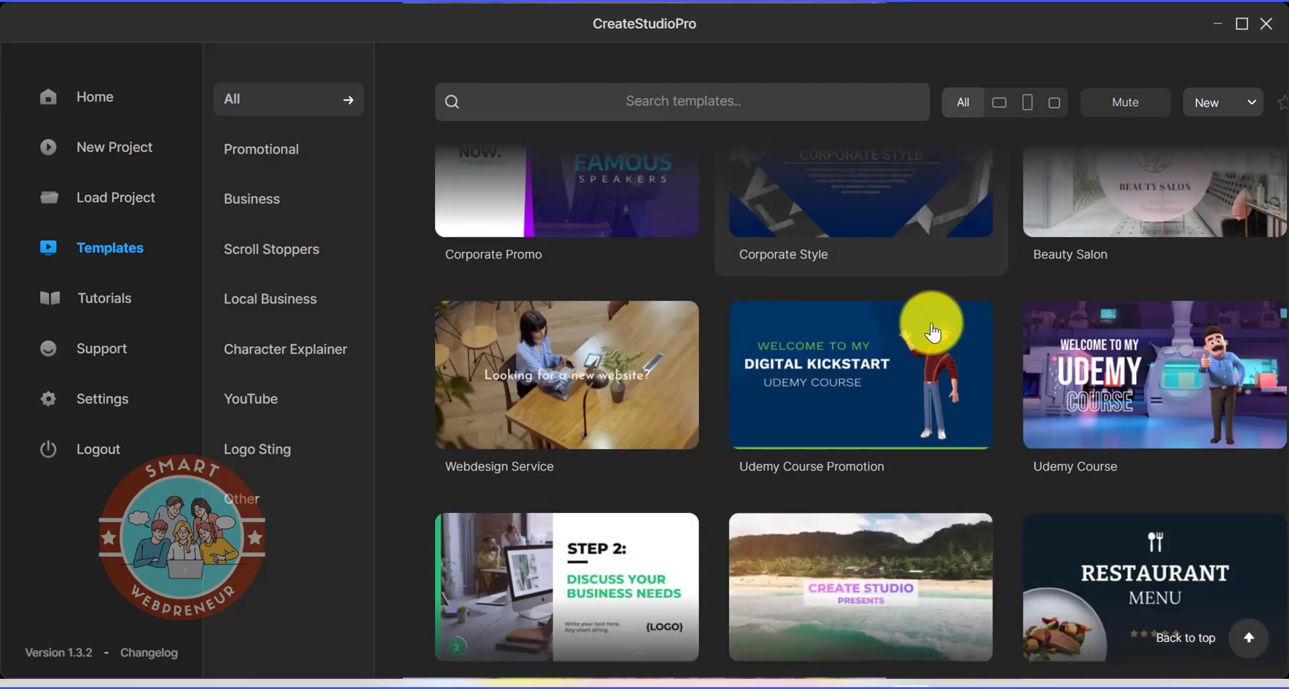
{"action": "scroll", "coordinate": [1202, 514], "scroll_direction": "down", "scroll_amount": 14}
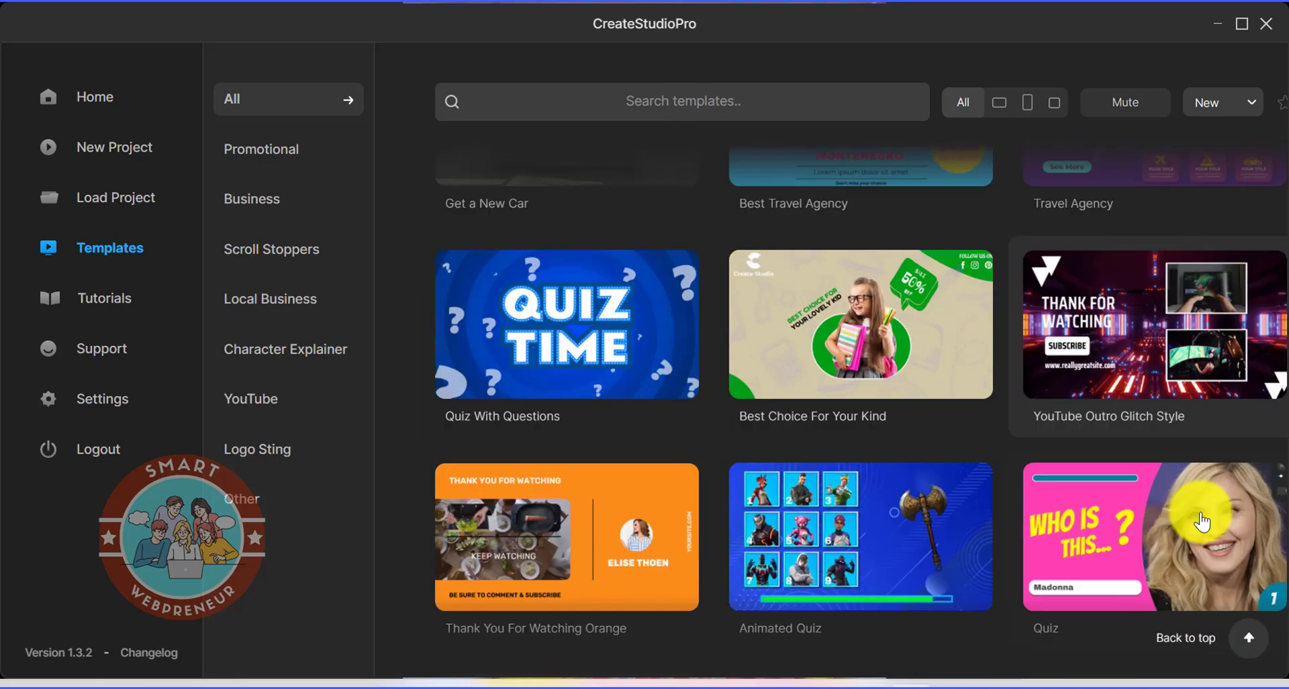
{"action": "scroll", "coordinate": [883, 461], "scroll_direction": "down", "scroll_amount": 11}
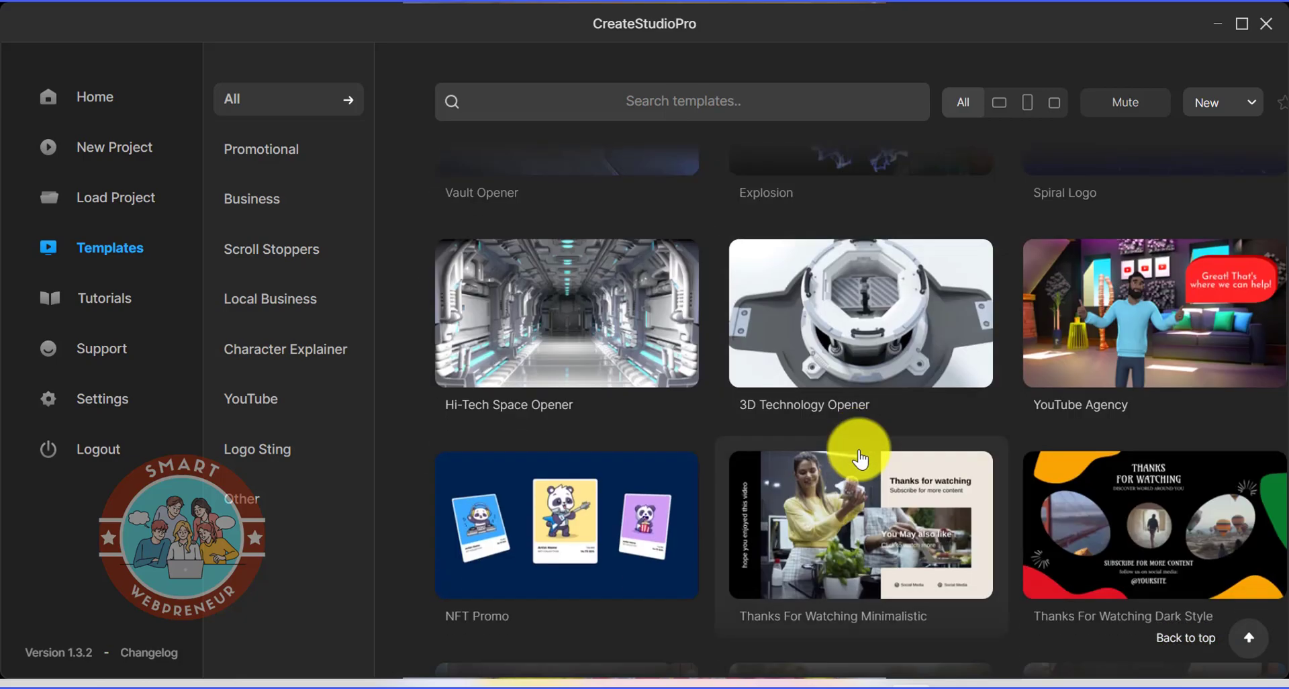
{"action": "scroll", "coordinate": [849, 456], "scroll_direction": "down", "scroll_amount": 12}
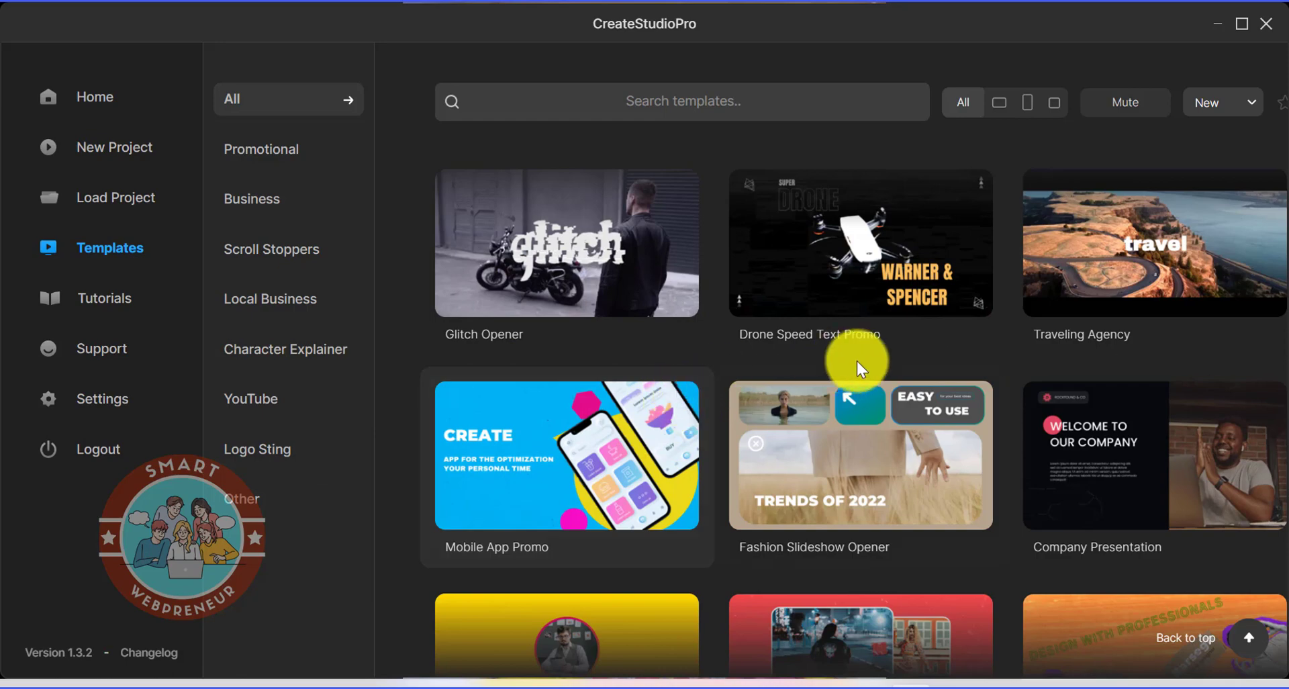
{"action": "scroll", "coordinate": [894, 403], "scroll_direction": "down", "scroll_amount": 5}
{"action": "scroll", "coordinate": [672, 426], "scroll_direction": "down", "scroll_amount": 4}
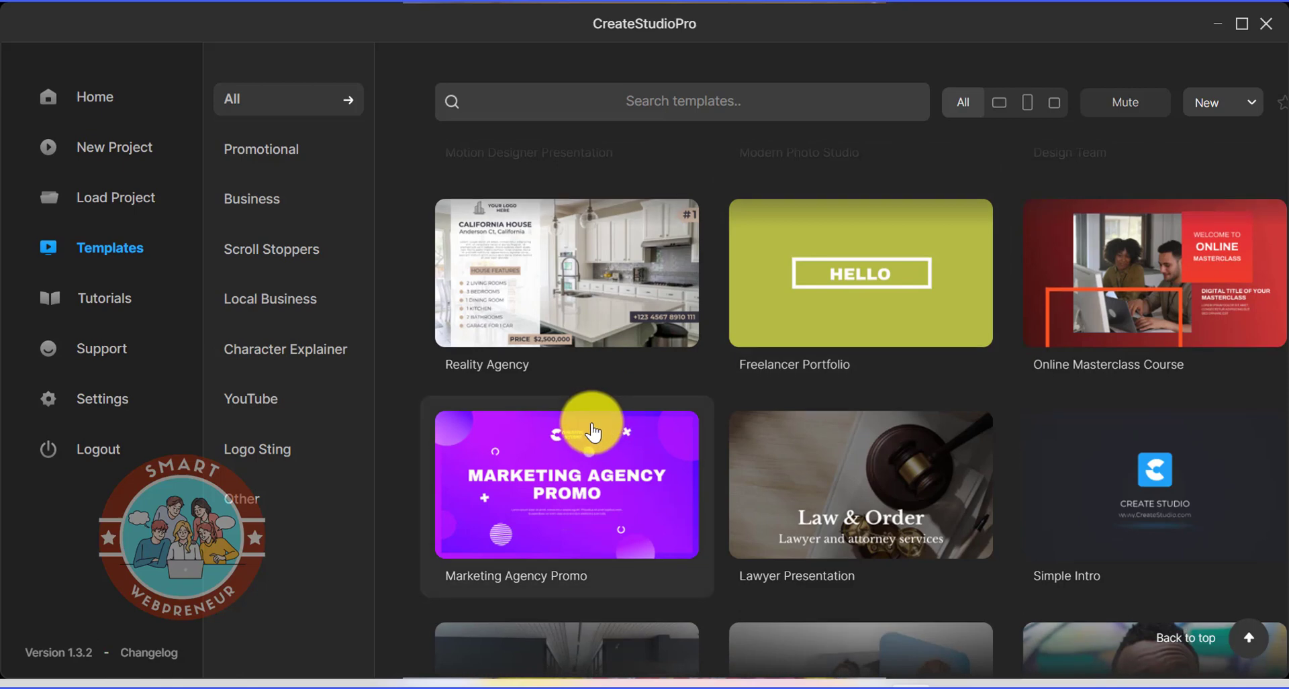
{"action": "left_click", "coordinate": [289, 349]}
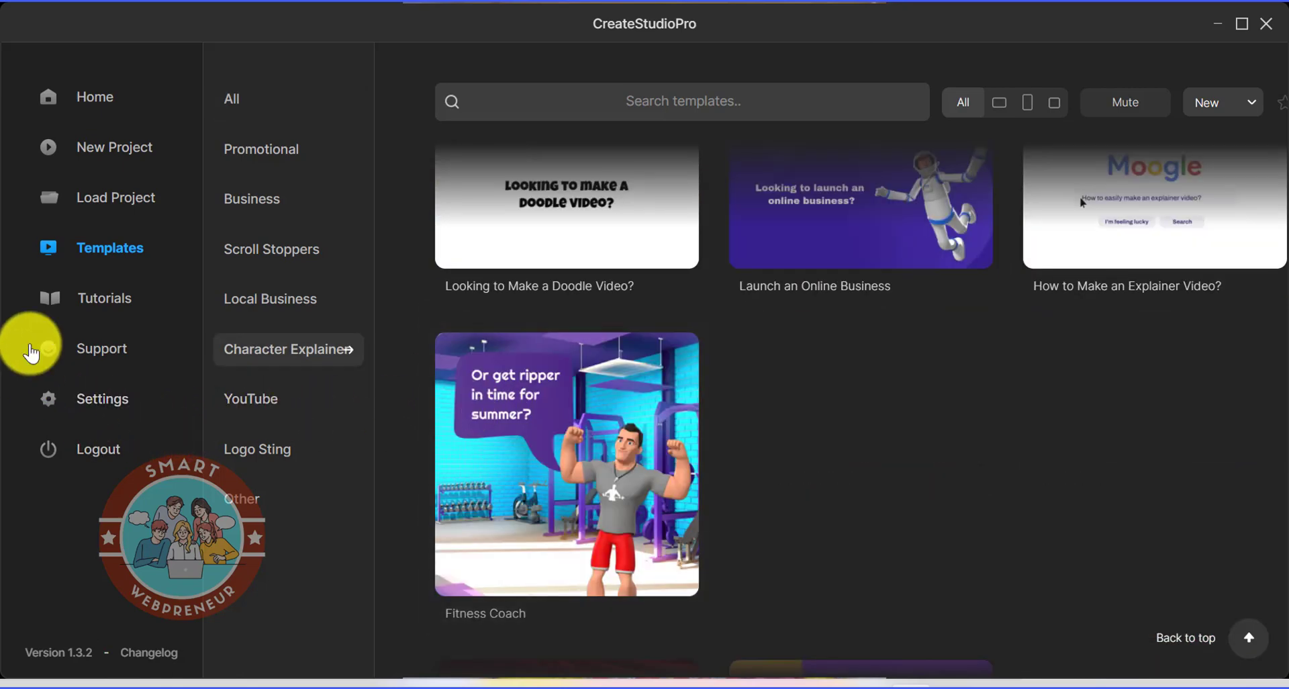
From Home's New Project page, start a project with the Lower Third starter theme.
{"action": "left_click", "coordinate": [99, 112]}
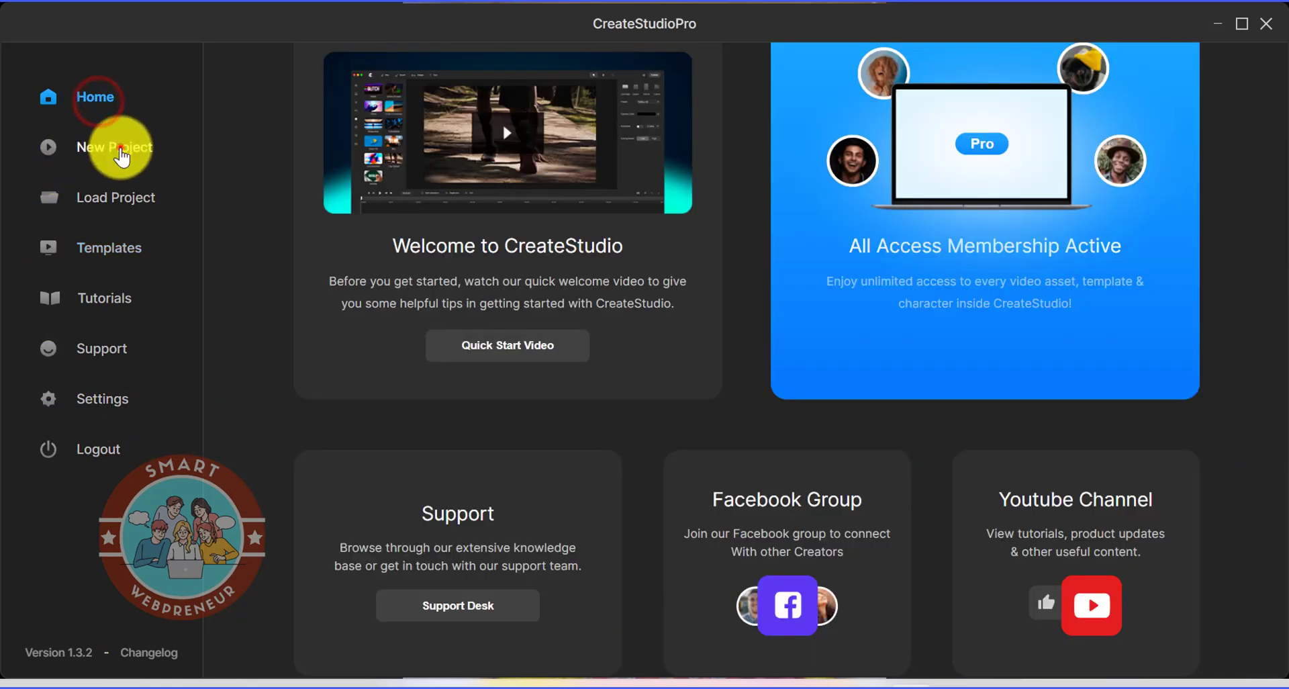
{"action": "left_click", "coordinate": [119, 147]}
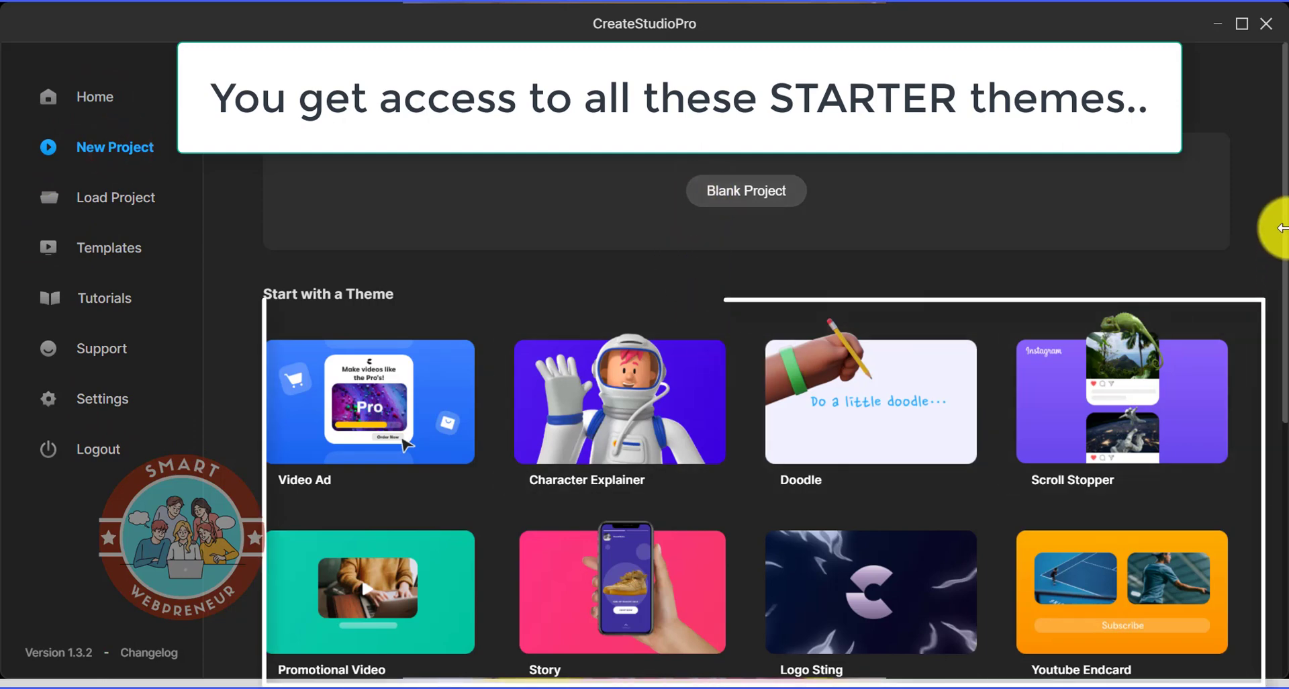
{"action": "scroll", "coordinate": [1162, 296], "scroll_direction": "down", "scroll_amount": 2}
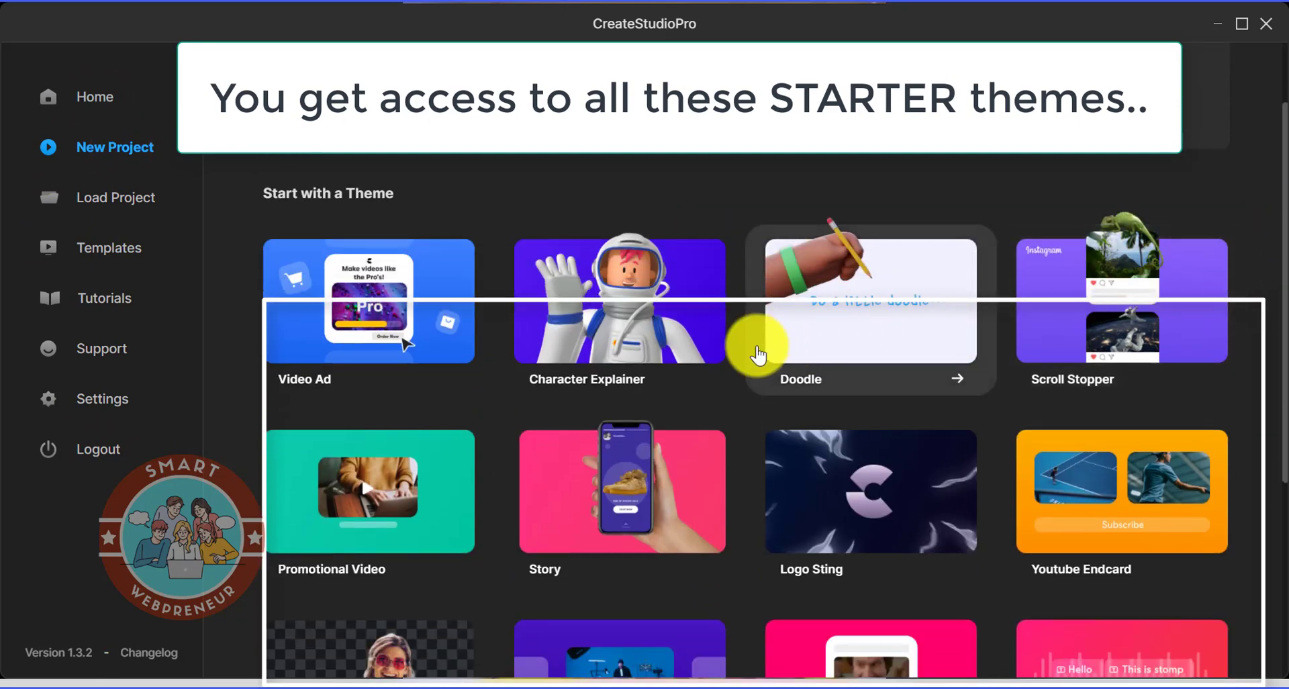
{"action": "scroll", "coordinate": [699, 322], "scroll_direction": "down", "scroll_amount": 1}
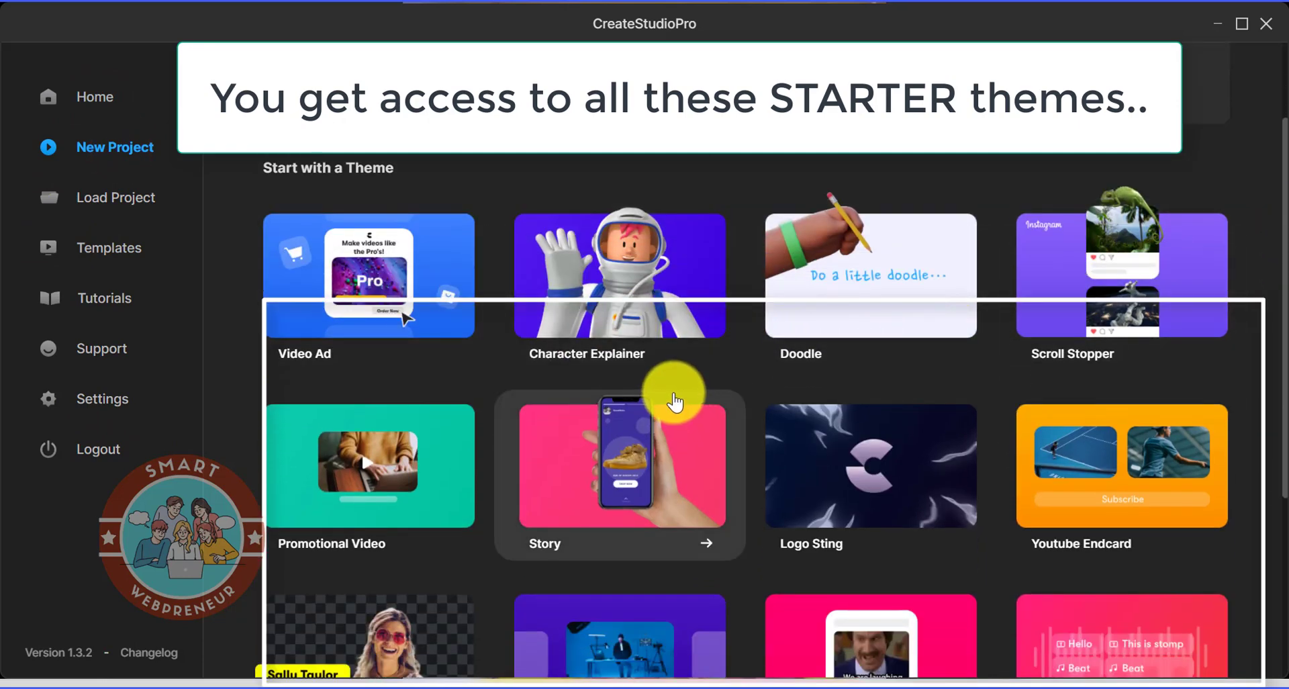
{"action": "scroll", "coordinate": [705, 388], "scroll_direction": "down", "scroll_amount": 5}
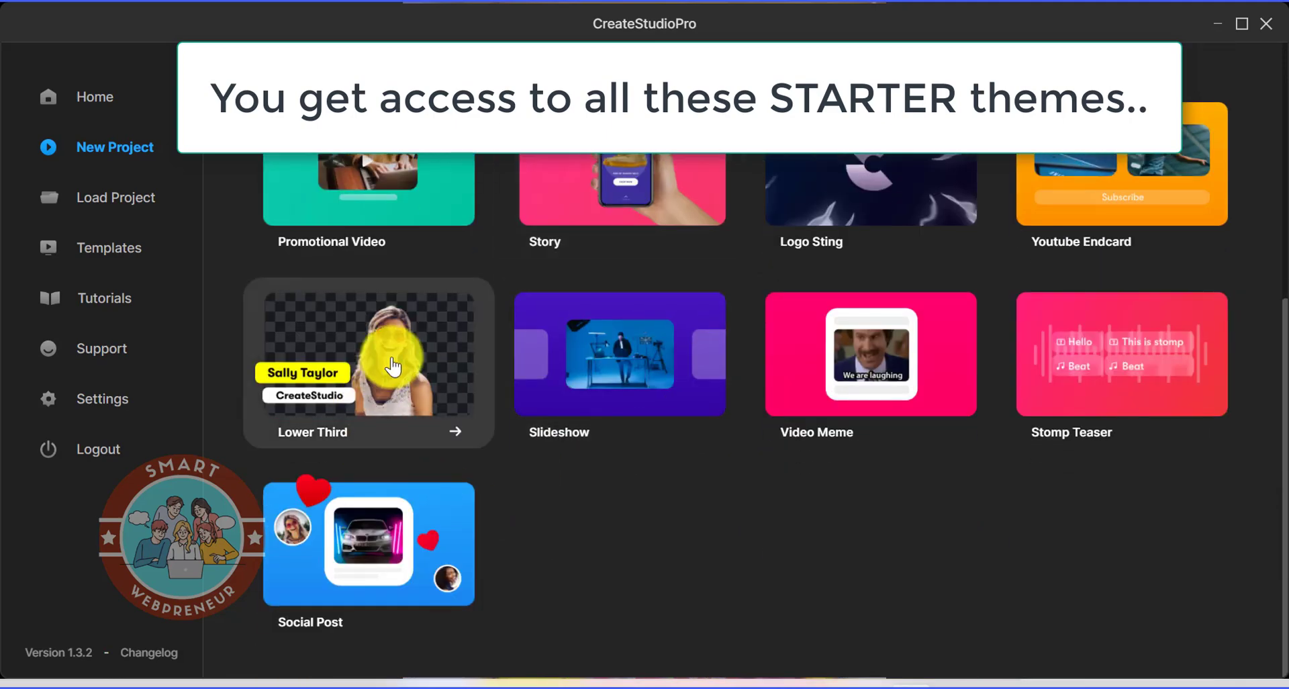
{"action": "left_click", "coordinate": [393, 367]}
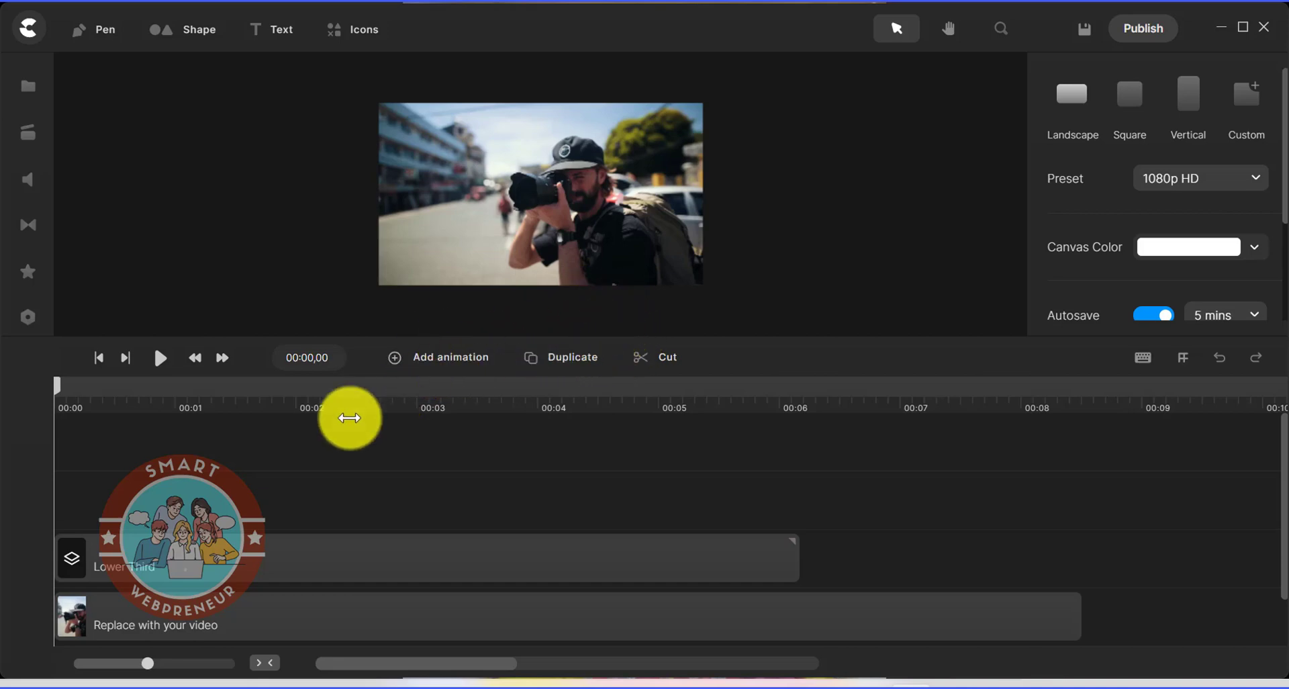
Scrub the timeline to preview the Tom Mack lower third, then begin a Blank Project.
{"action": "left_click", "coordinate": [53, 383]}
{"action": "left_click_drag", "start_coordinate": [109, 387], "coordinate": [711, 403]}
{"action": "left_click_drag", "start_coordinate": [599, 402], "coordinate": [144, 360]}
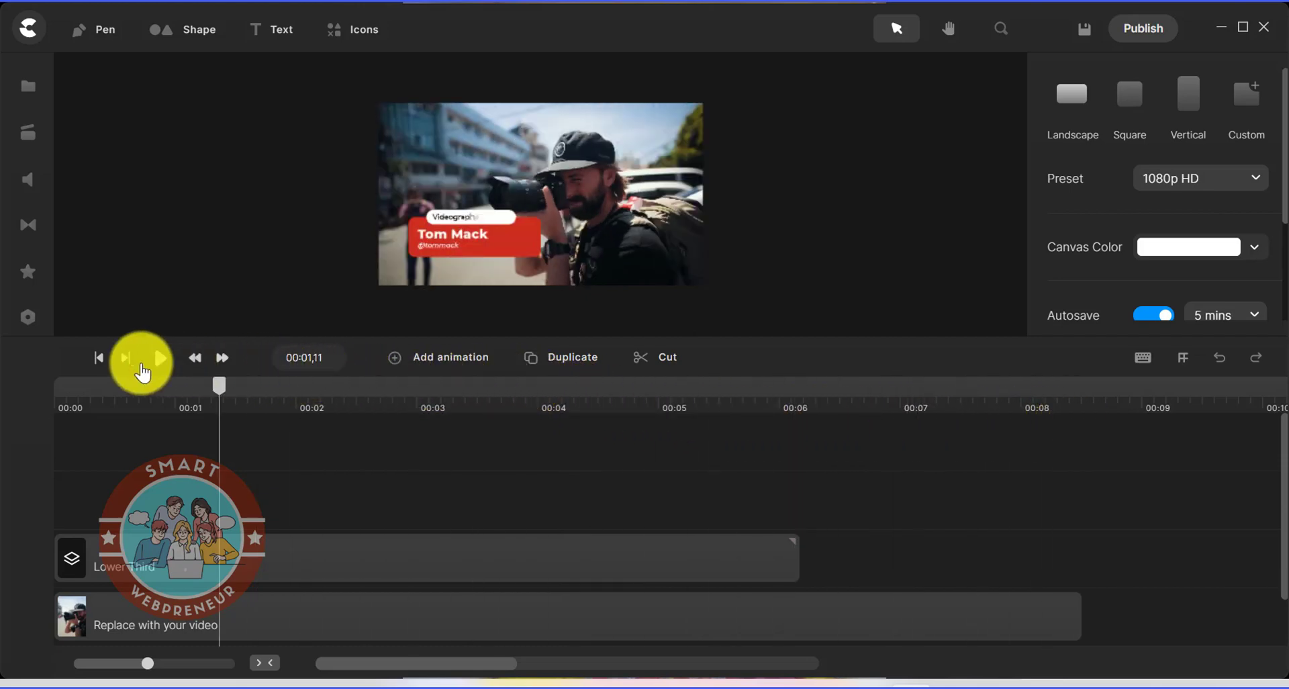
{"action": "left_click", "coordinate": [133, 147]}
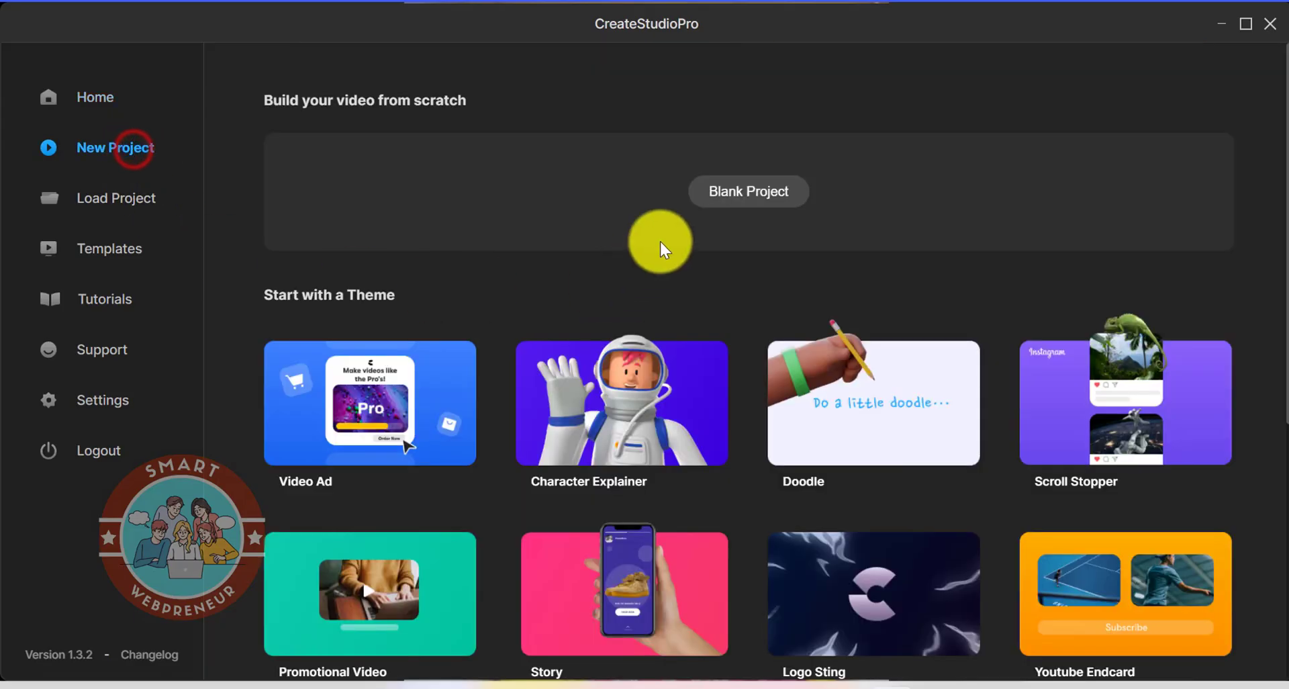
{"action": "left_click", "coordinate": [727, 199]}
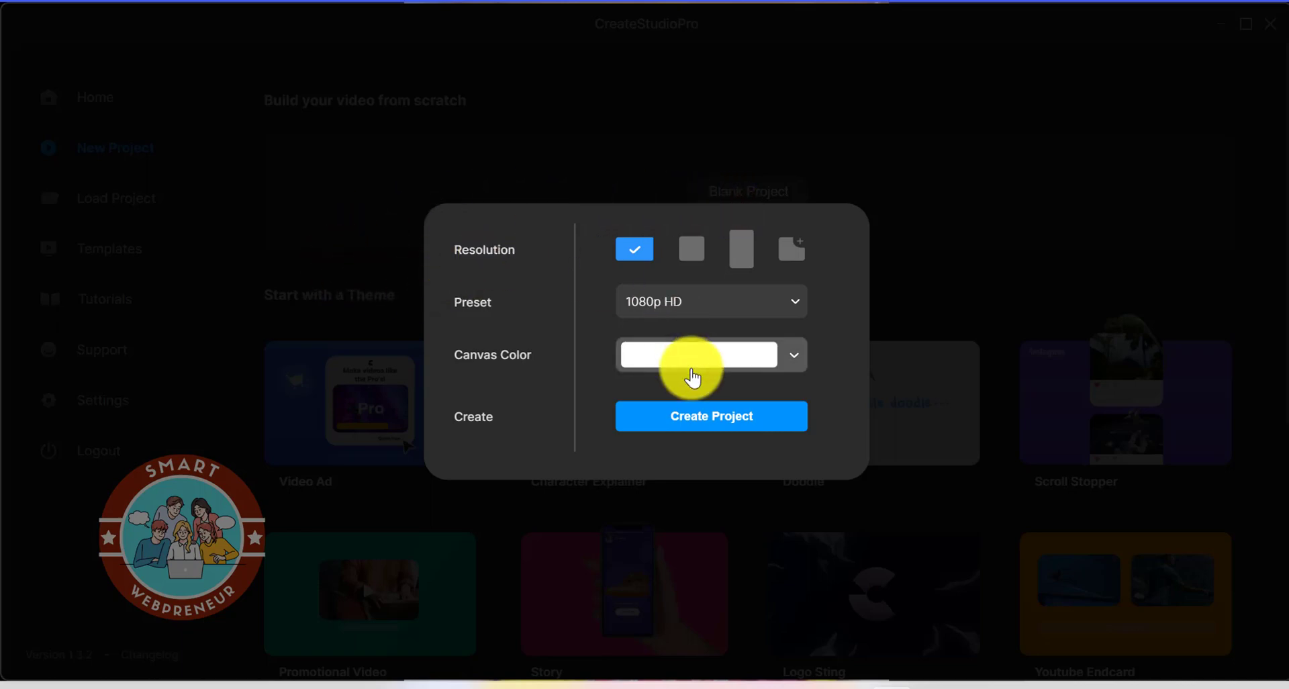
Create the blank 1080p HD project, enlarge the canvas area, zoom to about 50% and centre it.
{"action": "left_click", "coordinate": [703, 415]}
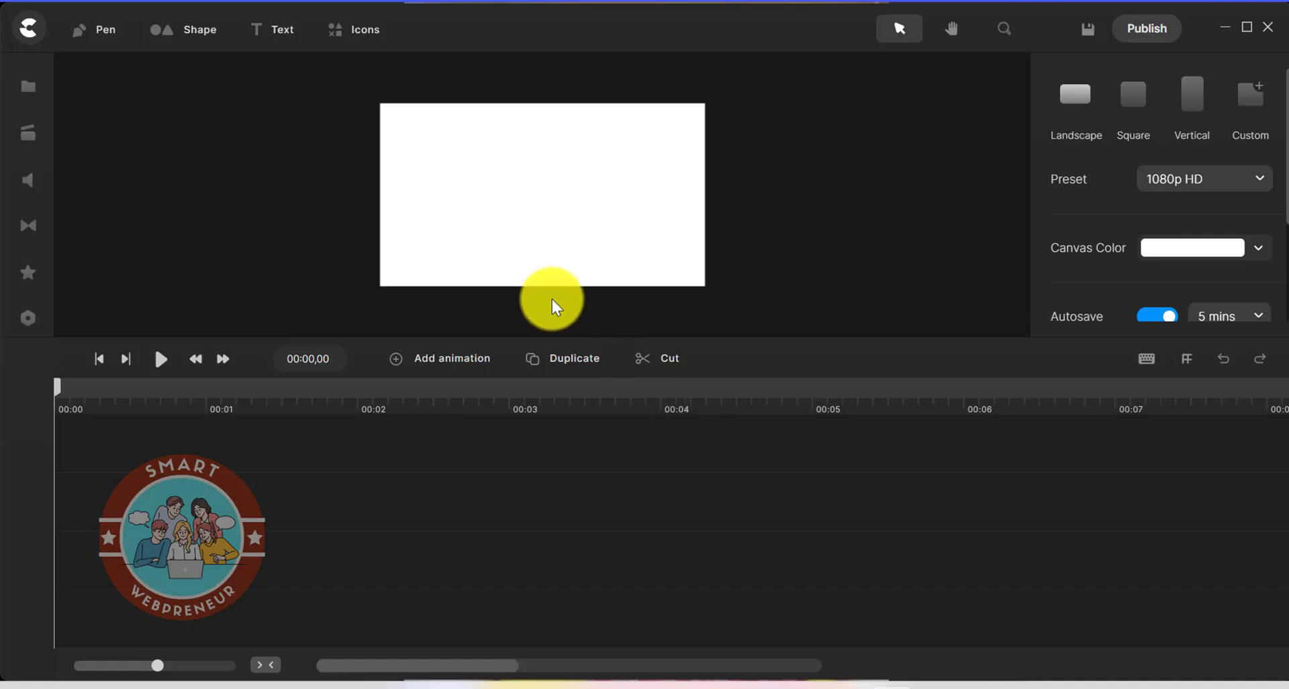
{"action": "left_click_drag", "start_coordinate": [610, 335], "coordinate": [613, 403]}
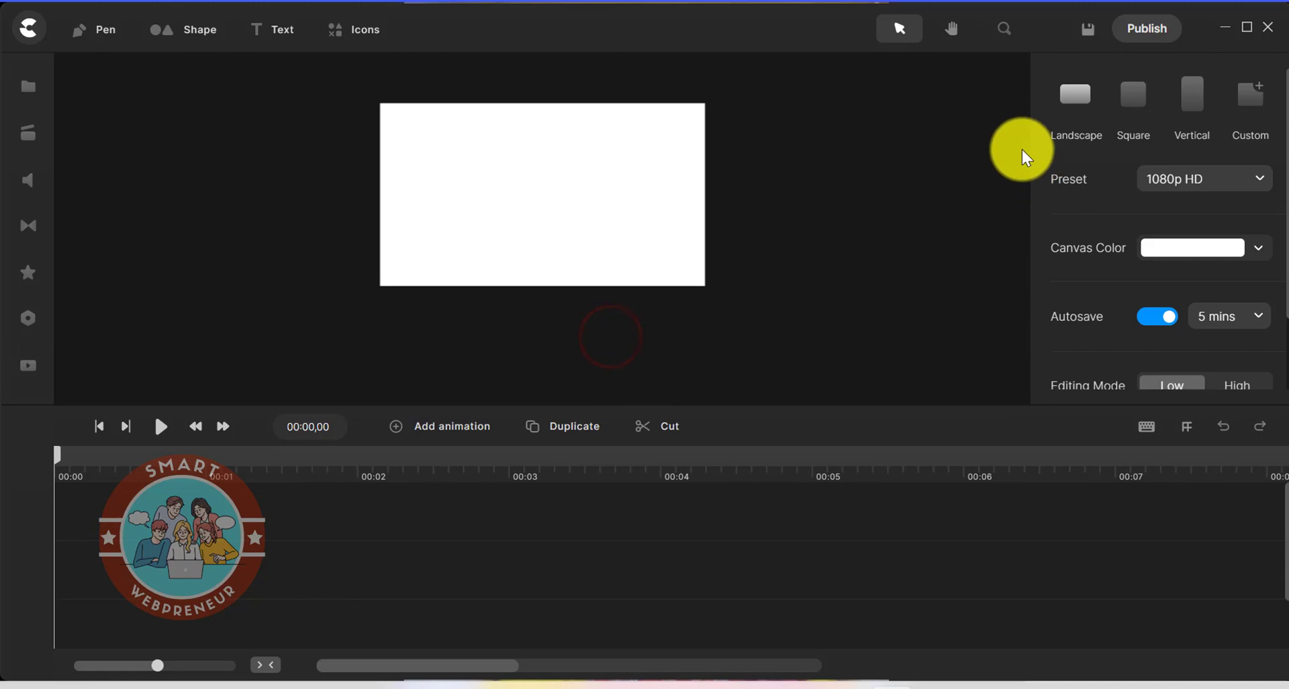
{"action": "left_click", "coordinate": [990, 29]}
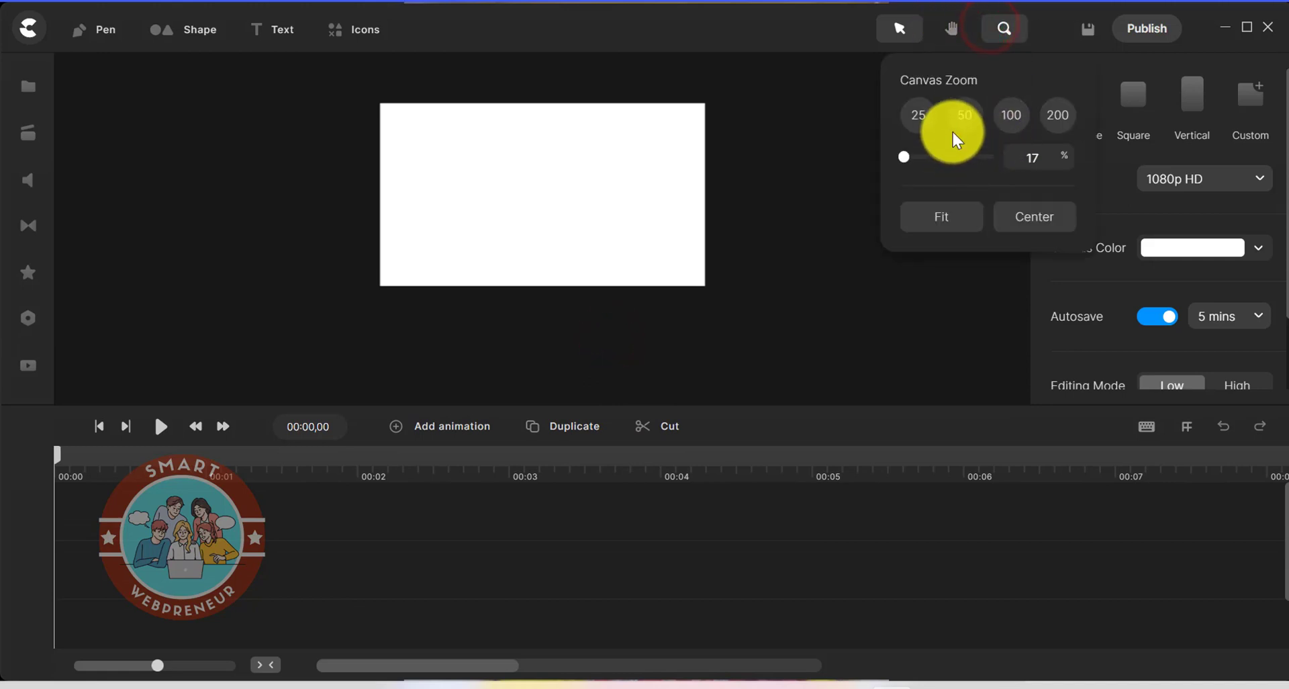
{"action": "left_click", "coordinate": [960, 119]}
{"action": "left_click_drag", "start_coordinate": [917, 157], "coordinate": [911, 156]}
{"action": "left_click", "coordinate": [1029, 218]}
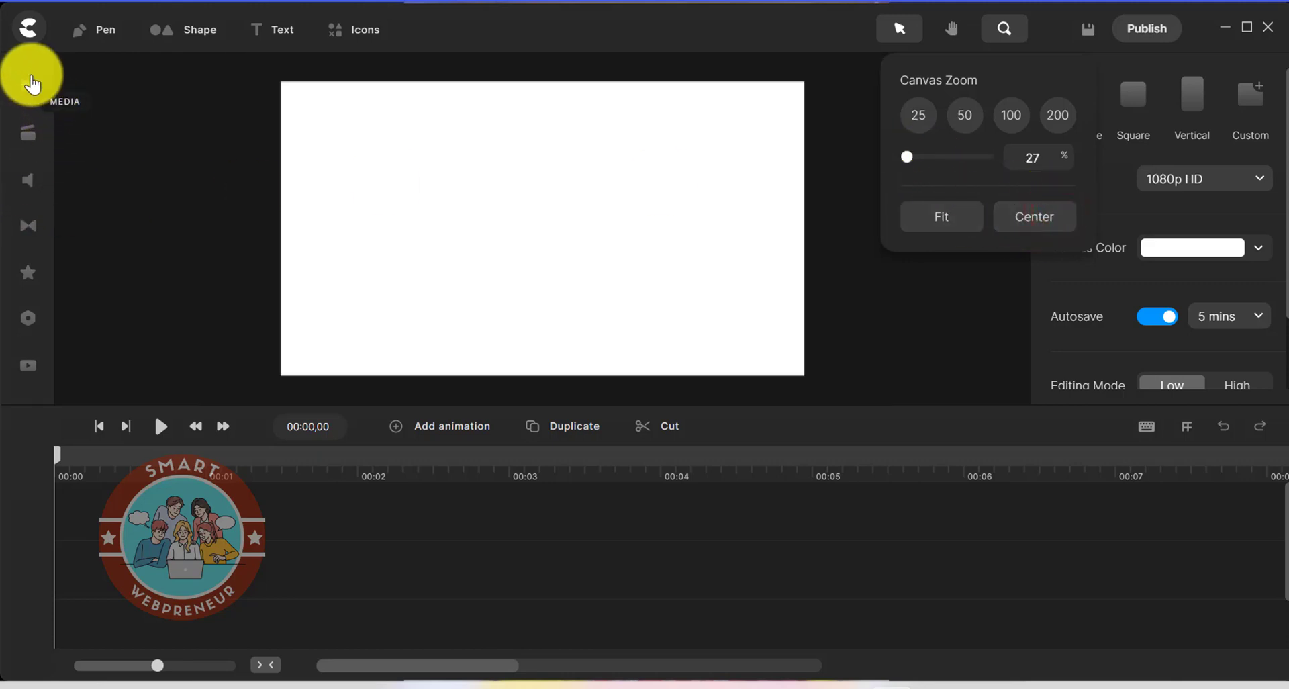
Open the media library and browse the Unsplash, Pexels, Pixabay and Giphy sources.
{"action": "left_click", "coordinate": [32, 85]}
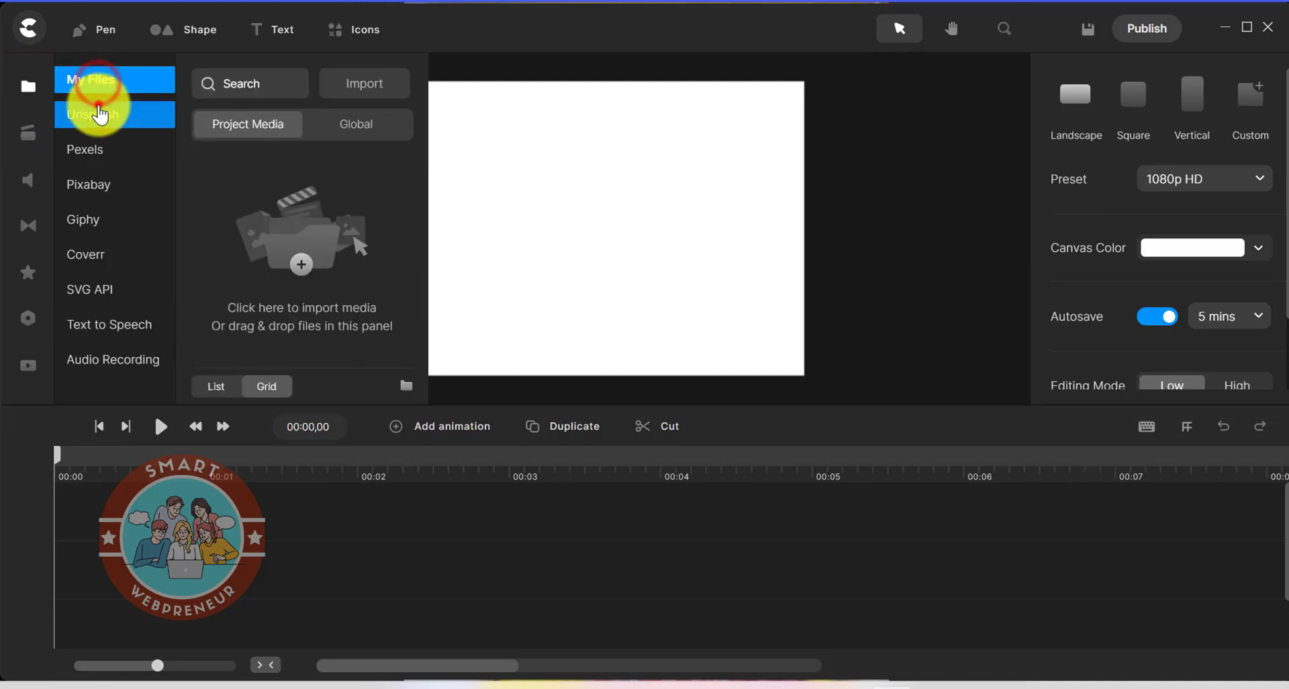
{"action": "left_click", "coordinate": [99, 114]}
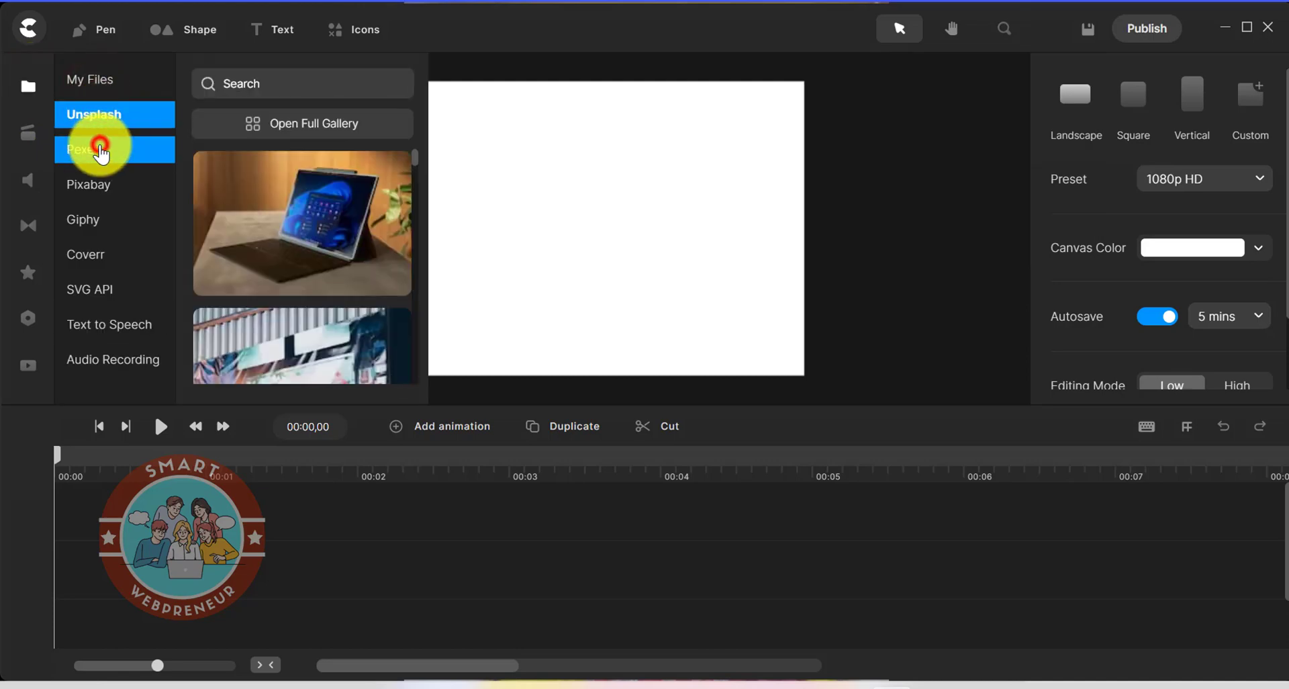
{"action": "left_click", "coordinate": [101, 147]}
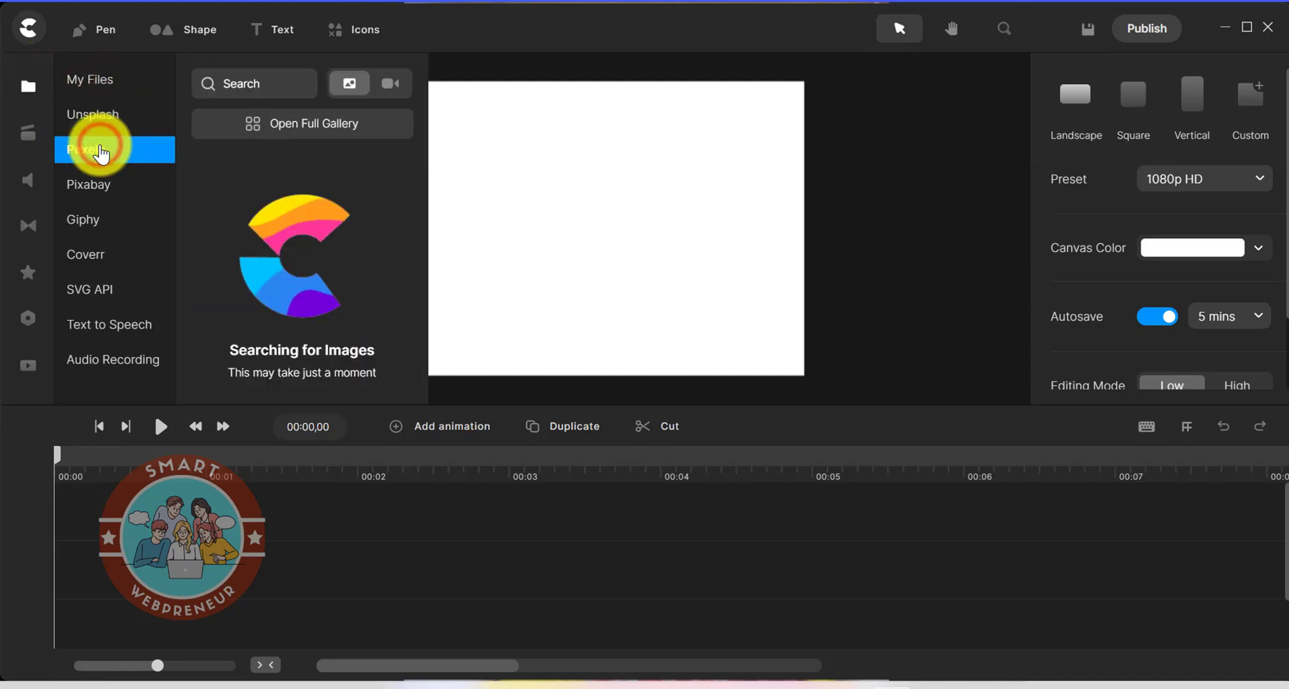
{"action": "left_click", "coordinate": [99, 187]}
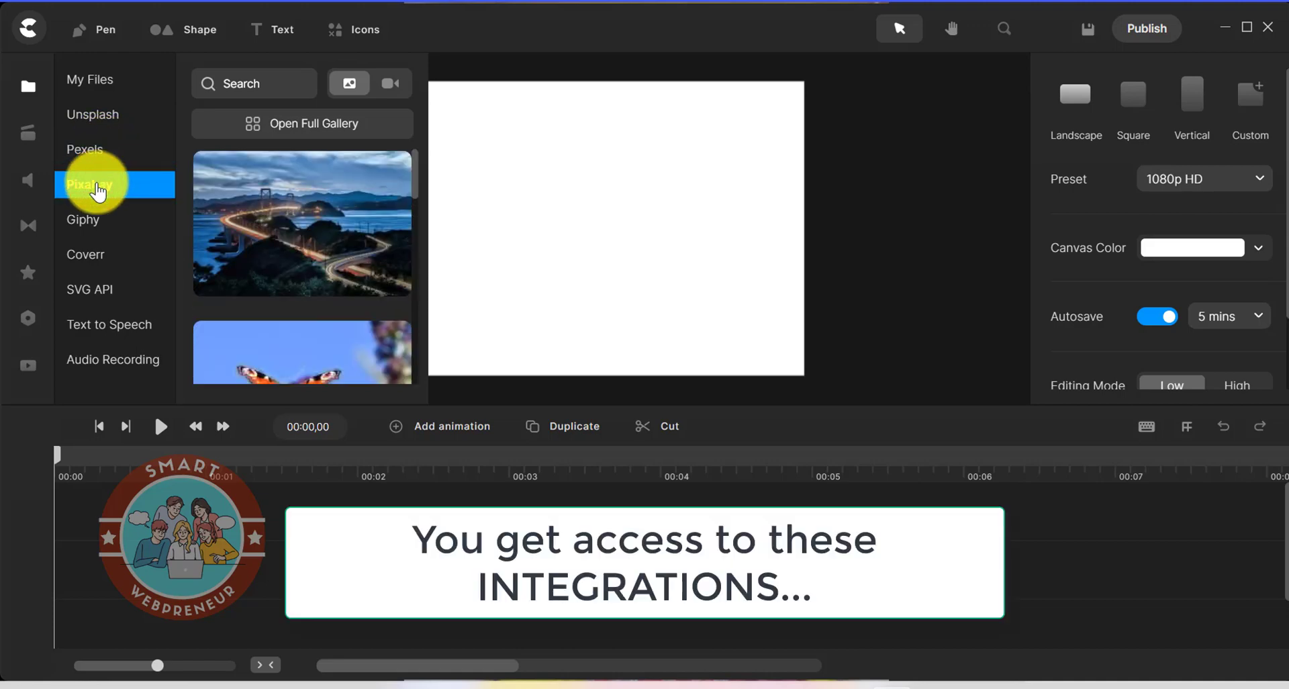
{"action": "left_click", "coordinate": [92, 228]}
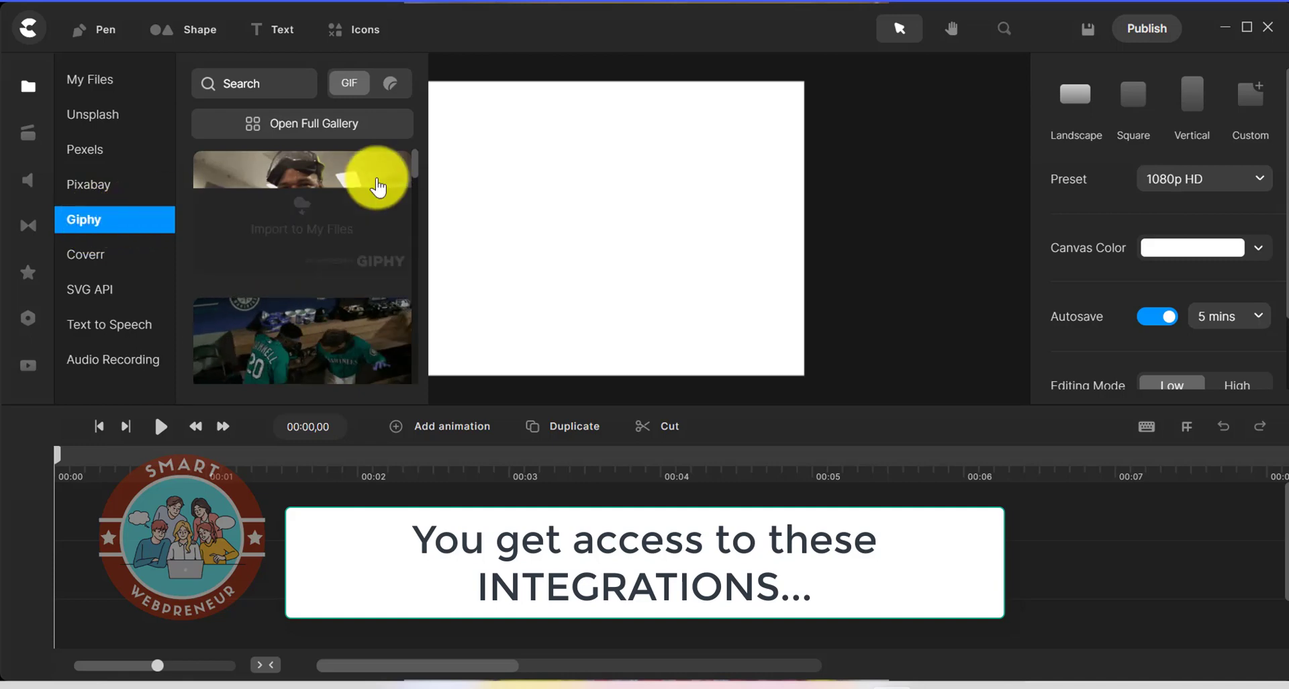
{"action": "left_click_drag", "start_coordinate": [417, 163], "coordinate": [411, 227]}
{"action": "scroll", "coordinate": [411, 228], "scroll_direction": "down", "scroll_amount": 5}
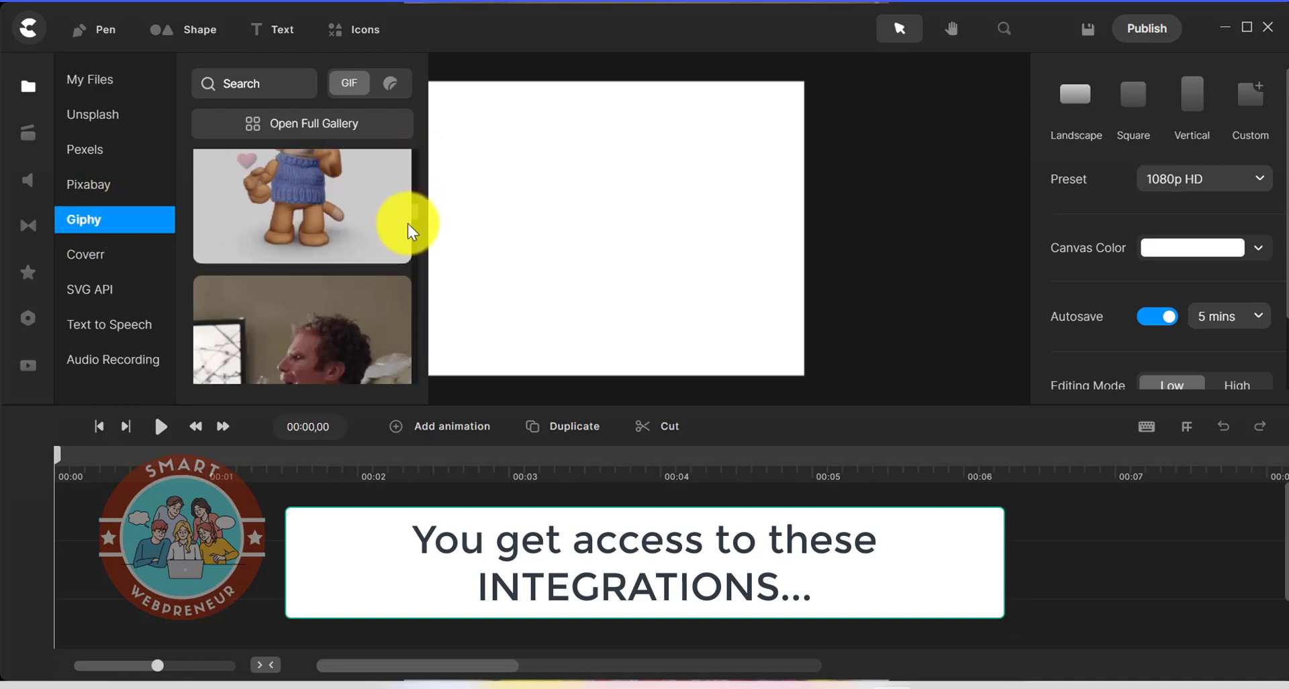
Look through Coverr videos, SVG API icons, Text to Speech languages and Audio Recording.
{"action": "left_click", "coordinate": [75, 254]}
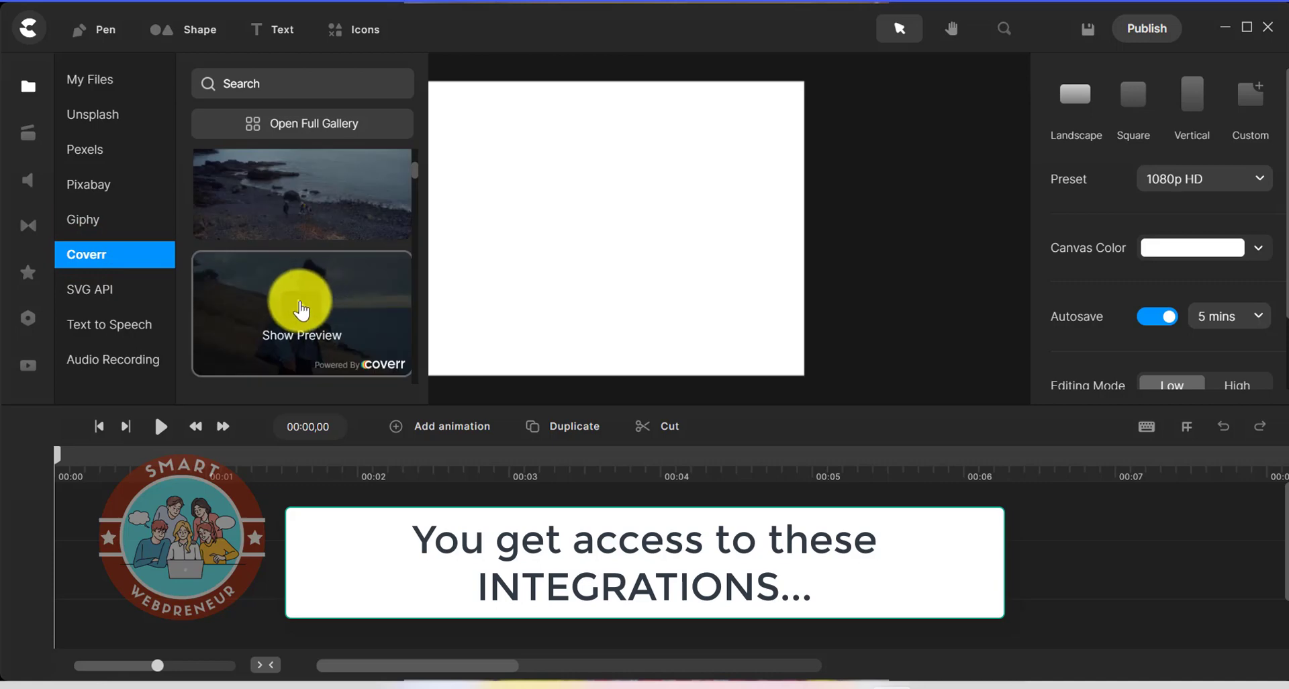
{"action": "left_click", "coordinate": [104, 292]}
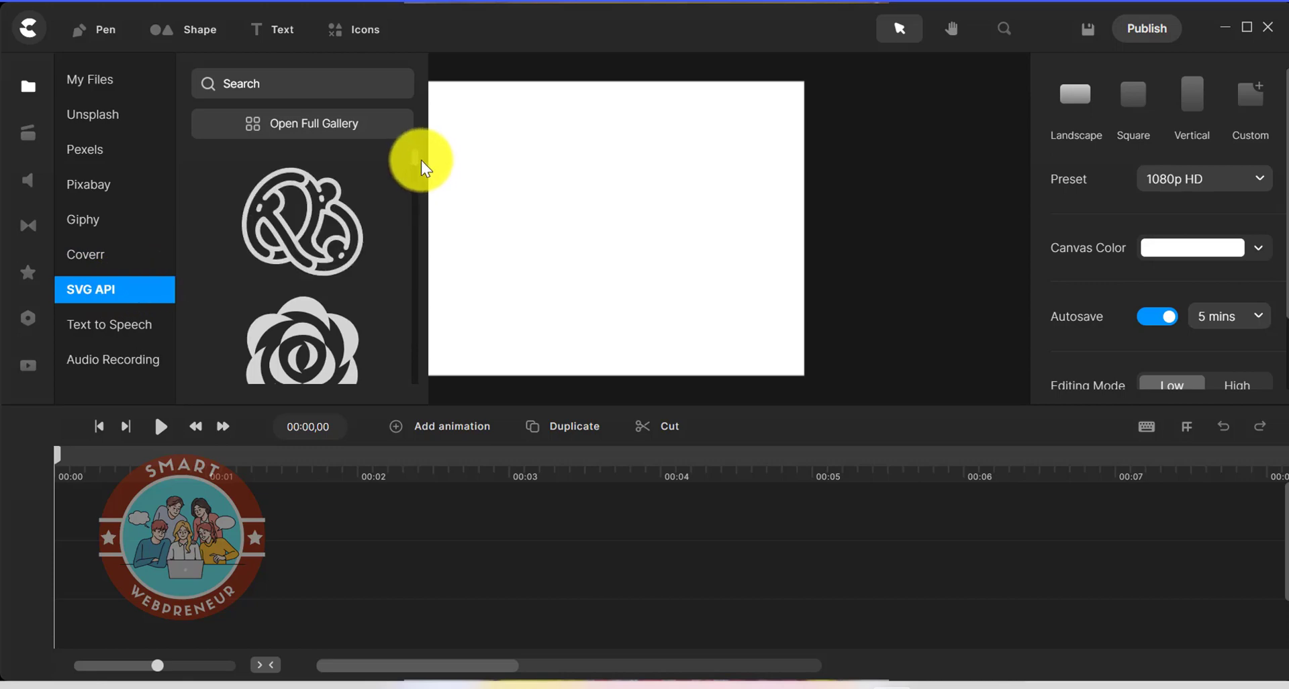
{"action": "left_click_drag", "start_coordinate": [416, 163], "coordinate": [411, 222]}
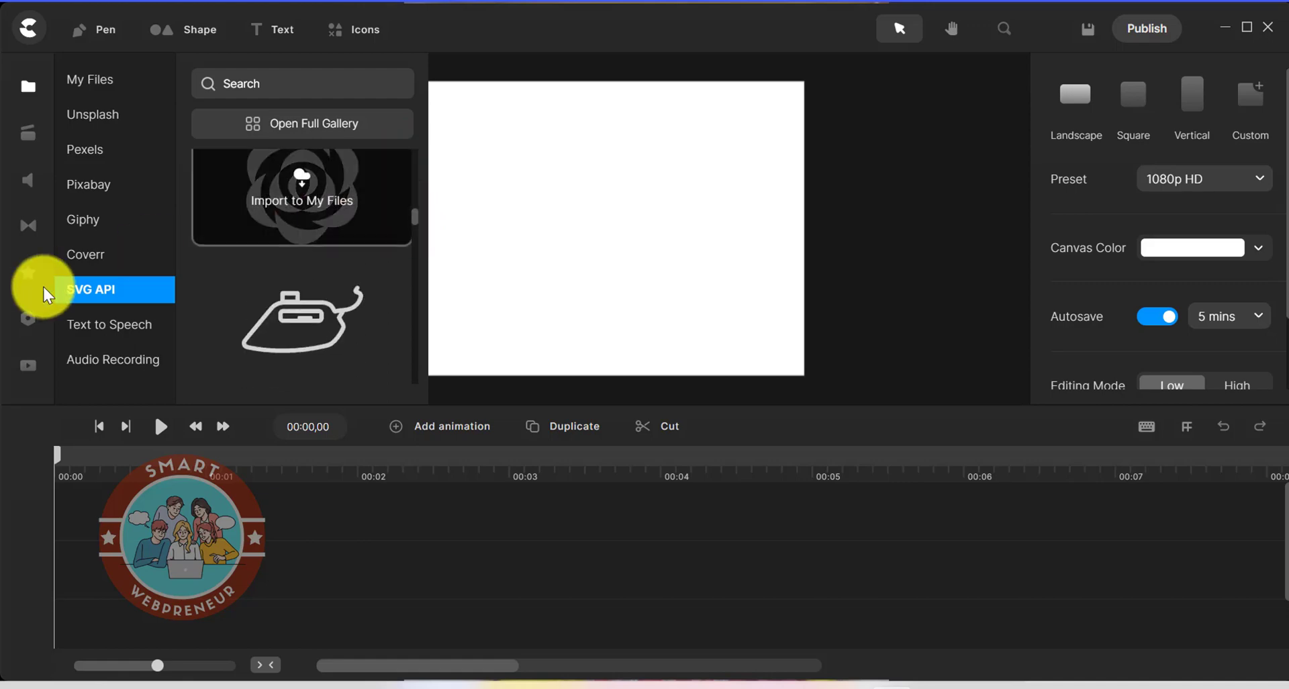
{"action": "left_click", "coordinate": [104, 325]}
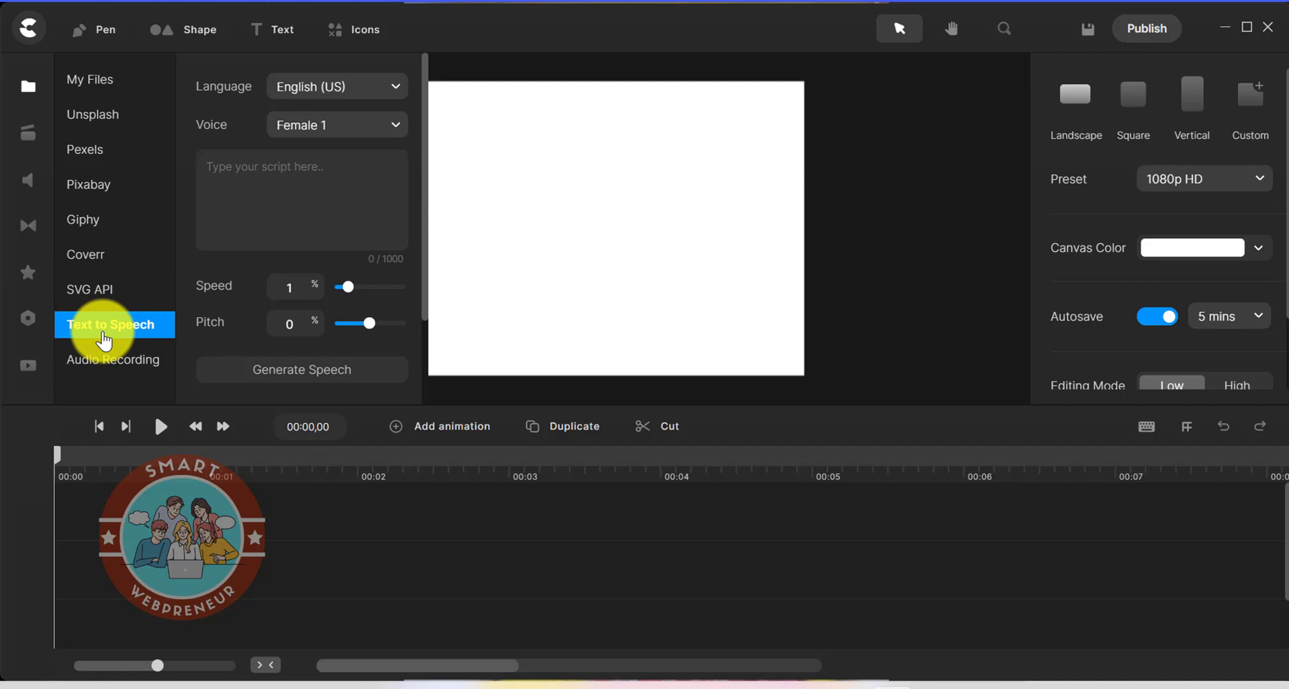
{"action": "left_click", "coordinate": [373, 87]}
{"action": "left_click", "coordinate": [374, 88]}
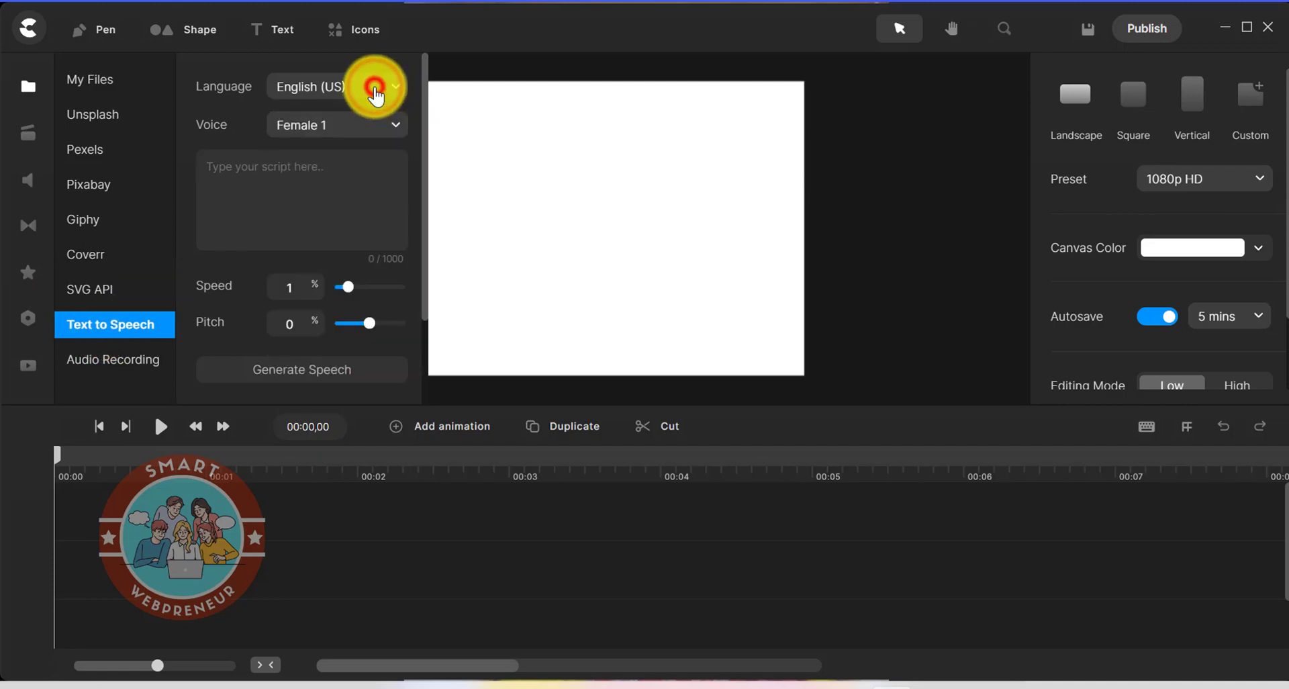
{"action": "left_click", "coordinate": [124, 360]}
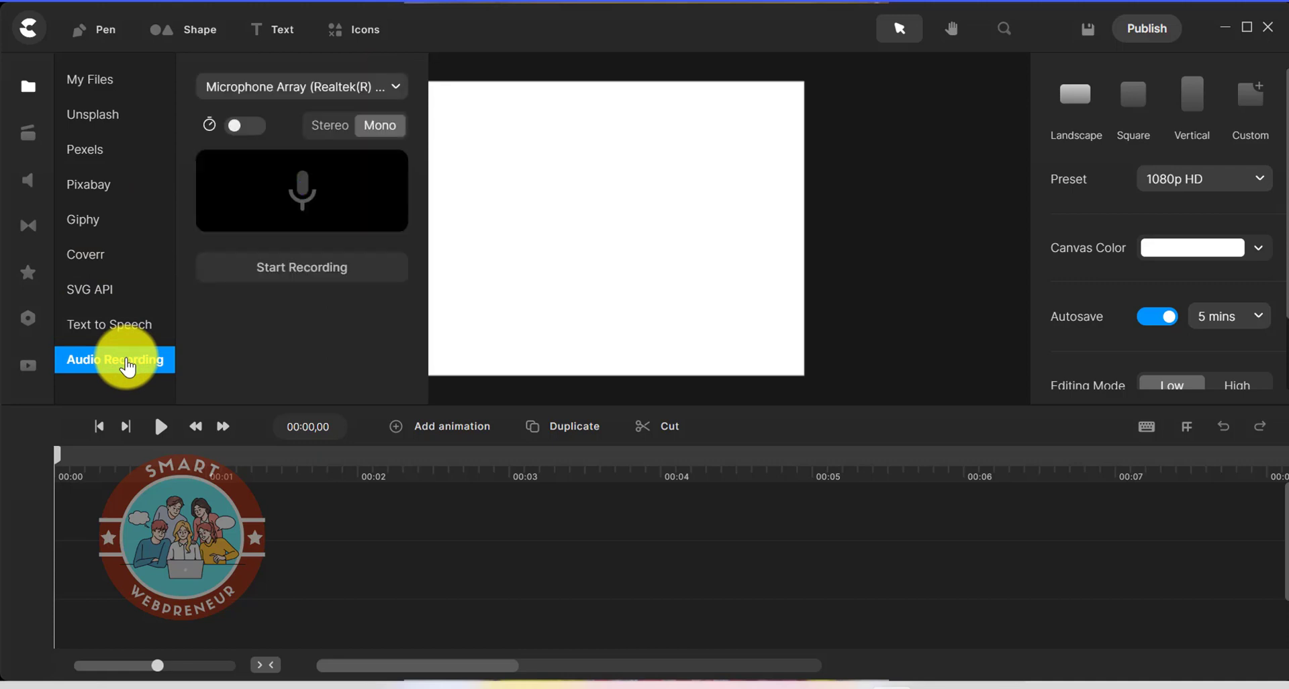
Go to My Files, then show the Unsplash stock photo gallery.
{"action": "left_click", "coordinate": [107, 82]}
{"action": "left_click", "coordinate": [108, 116]}
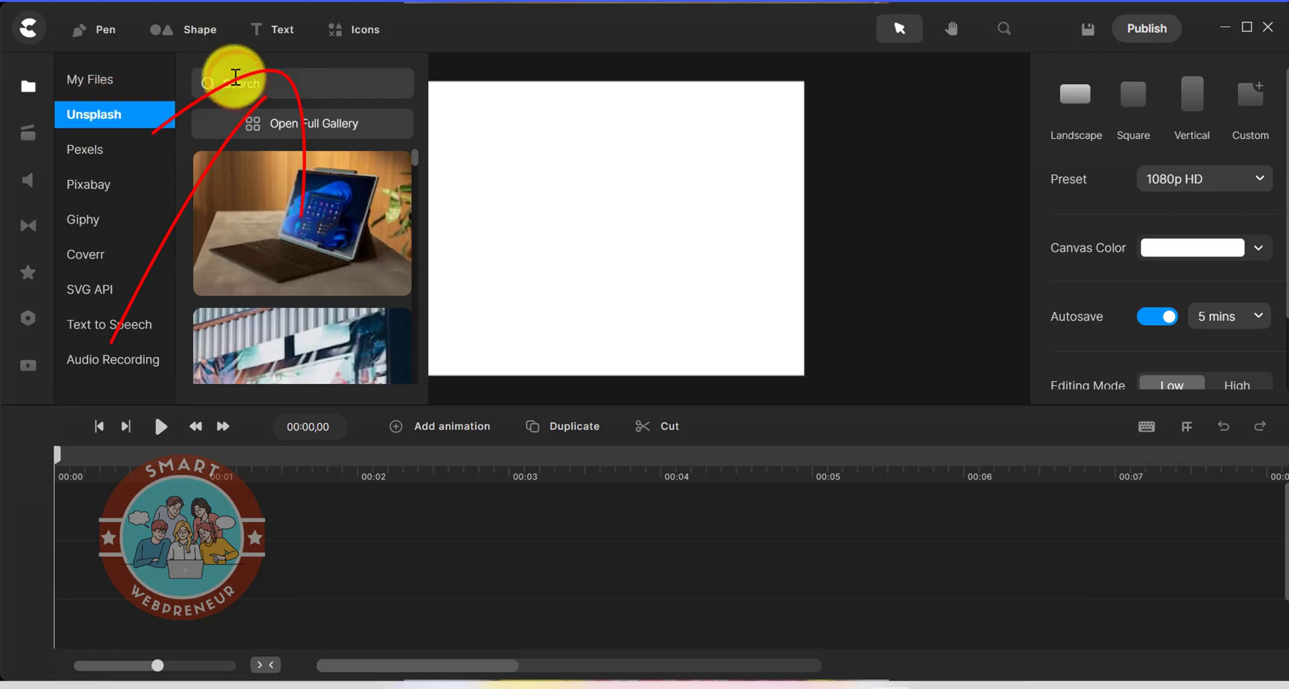
{"action": "mouse_move", "coordinate": [272, 183]}
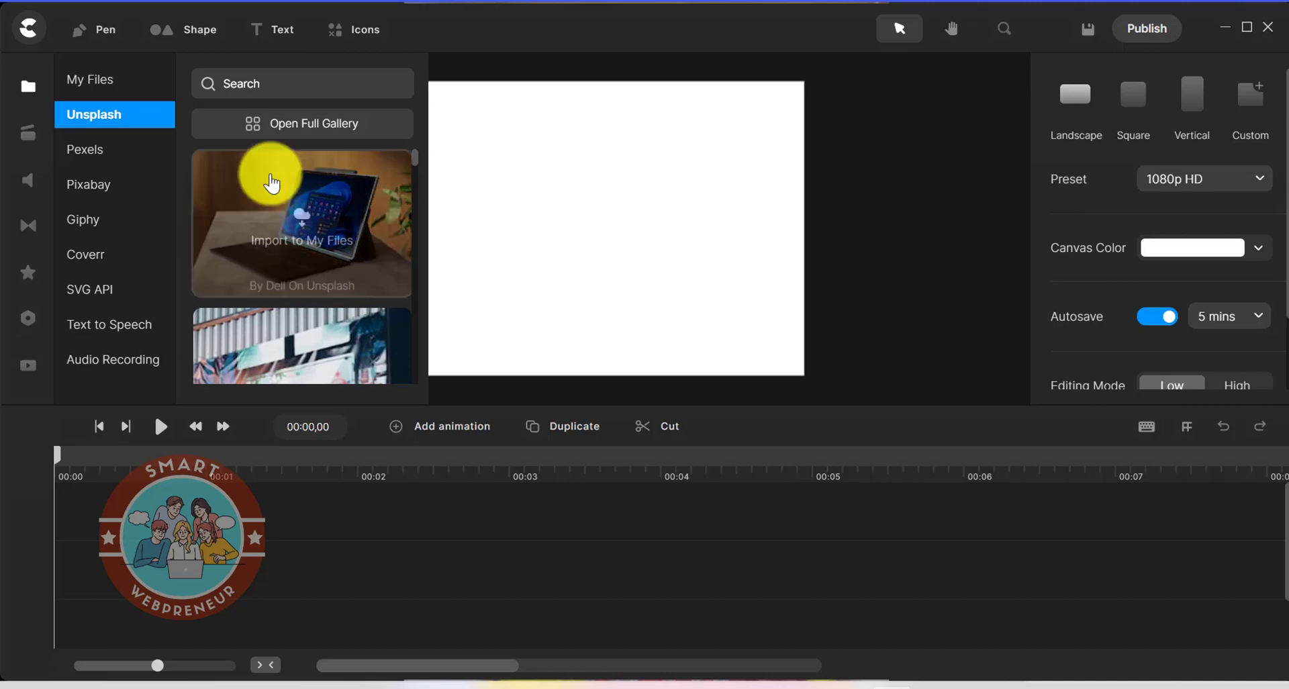
{"action": "left_click", "coordinate": [292, 134]}
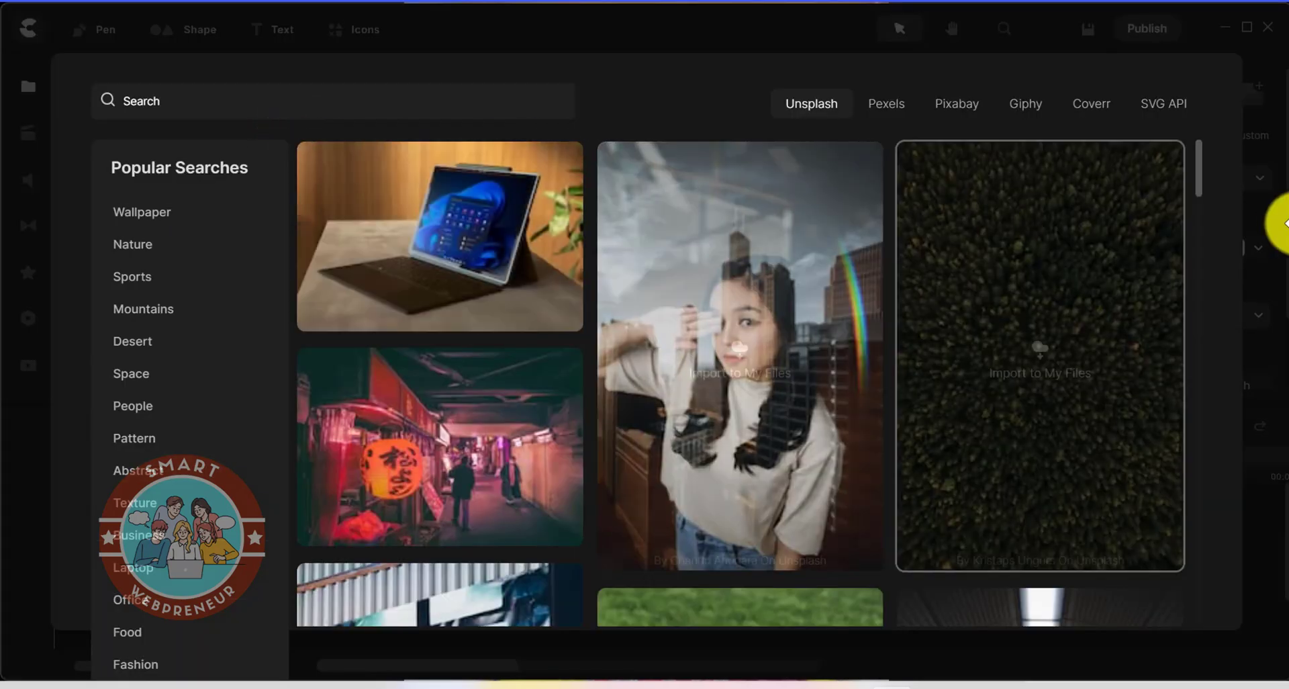
{"action": "left_click_drag", "start_coordinate": [1201, 164], "coordinate": [1192, 403]}
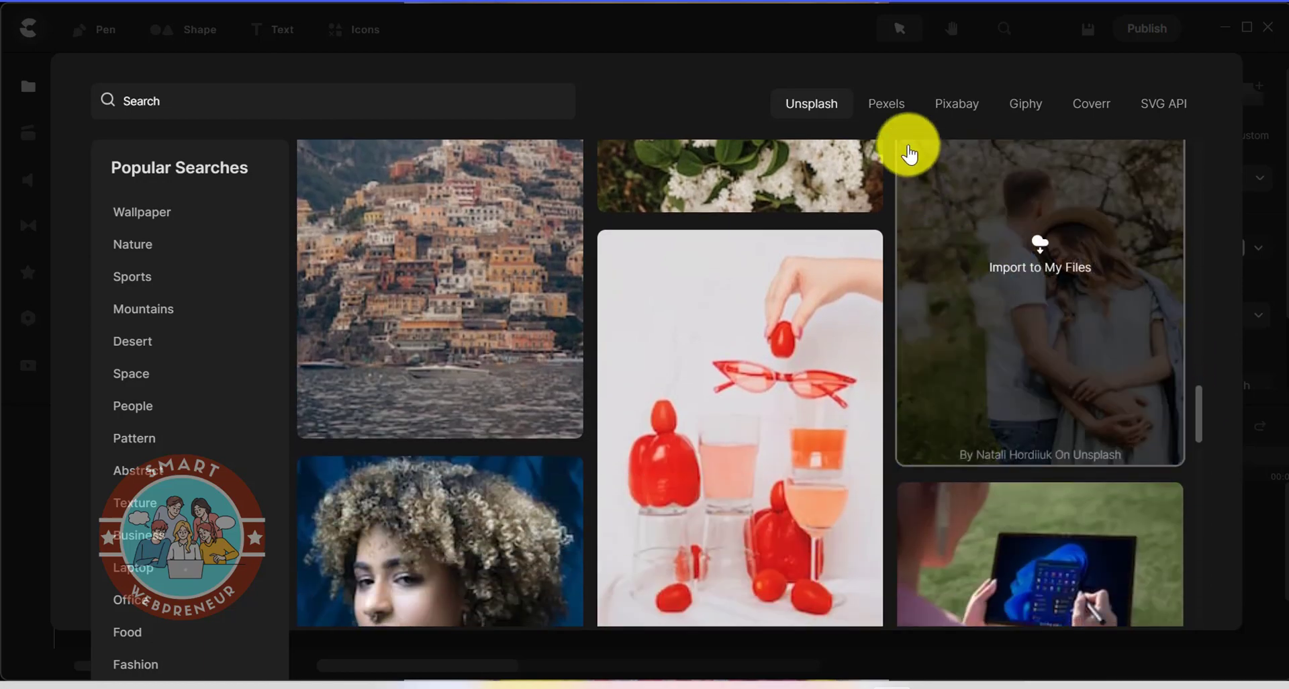
{"action": "left_click", "coordinate": [890, 106]}
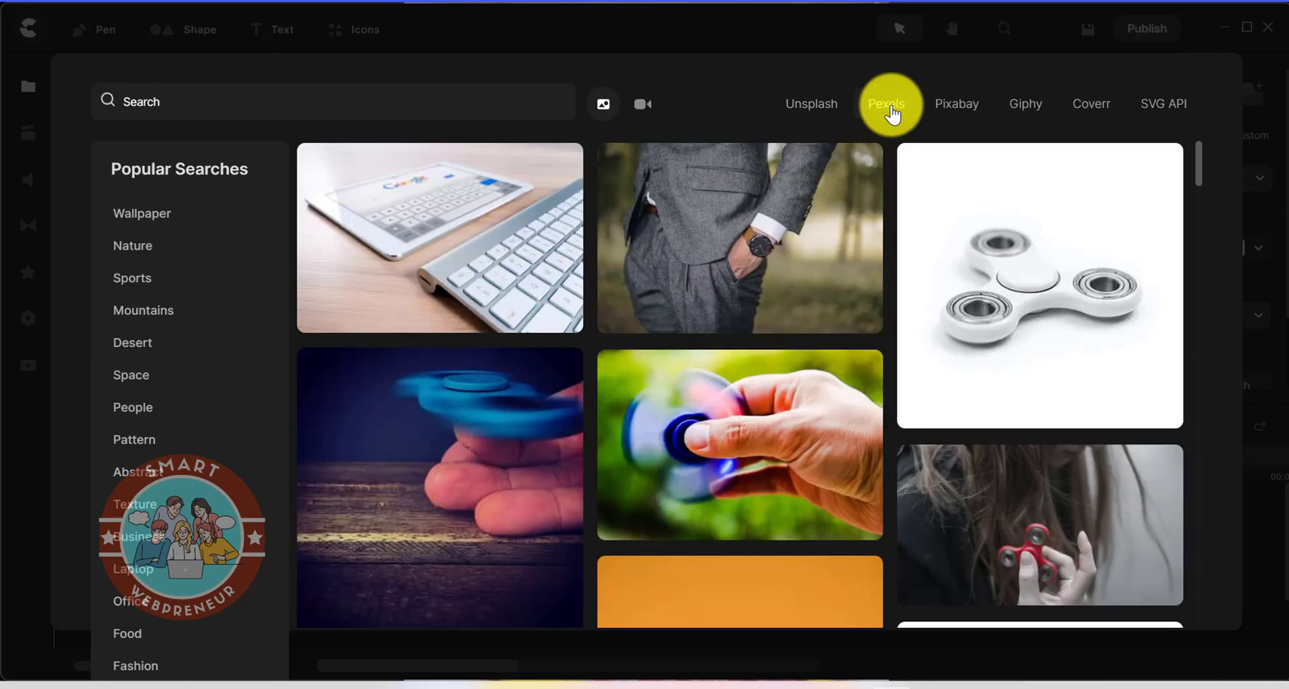
{"action": "scroll", "coordinate": [739, 322], "scroll_direction": "down", "scroll_amount": 10}
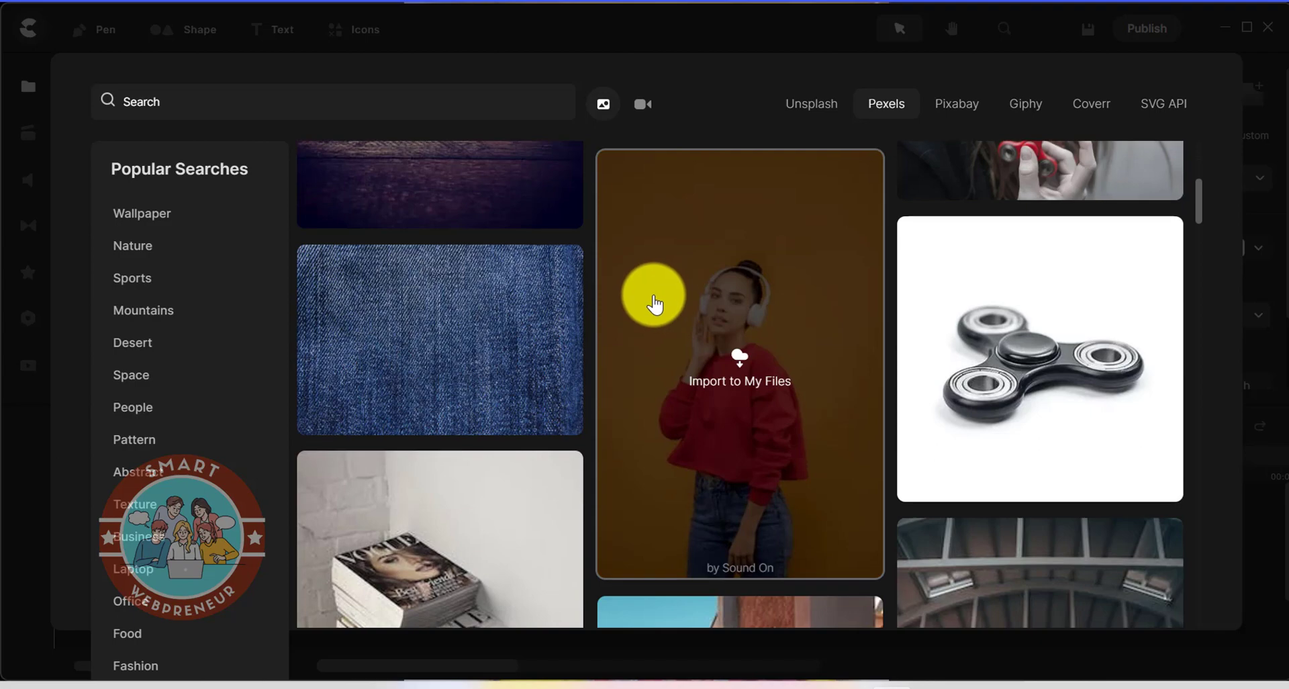
{"action": "scroll", "coordinate": [783, 275], "scroll_direction": "down", "scroll_amount": 9}
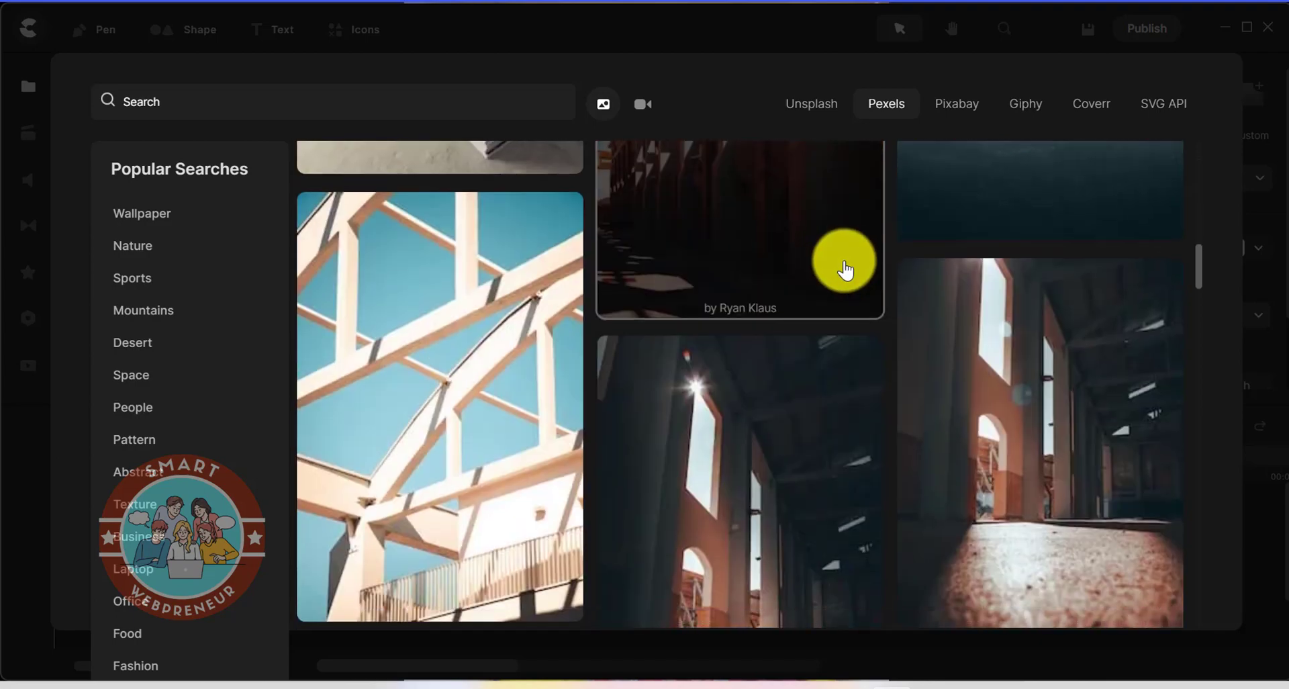
{"action": "scroll", "coordinate": [849, 271], "scroll_direction": "down", "scroll_amount": 8}
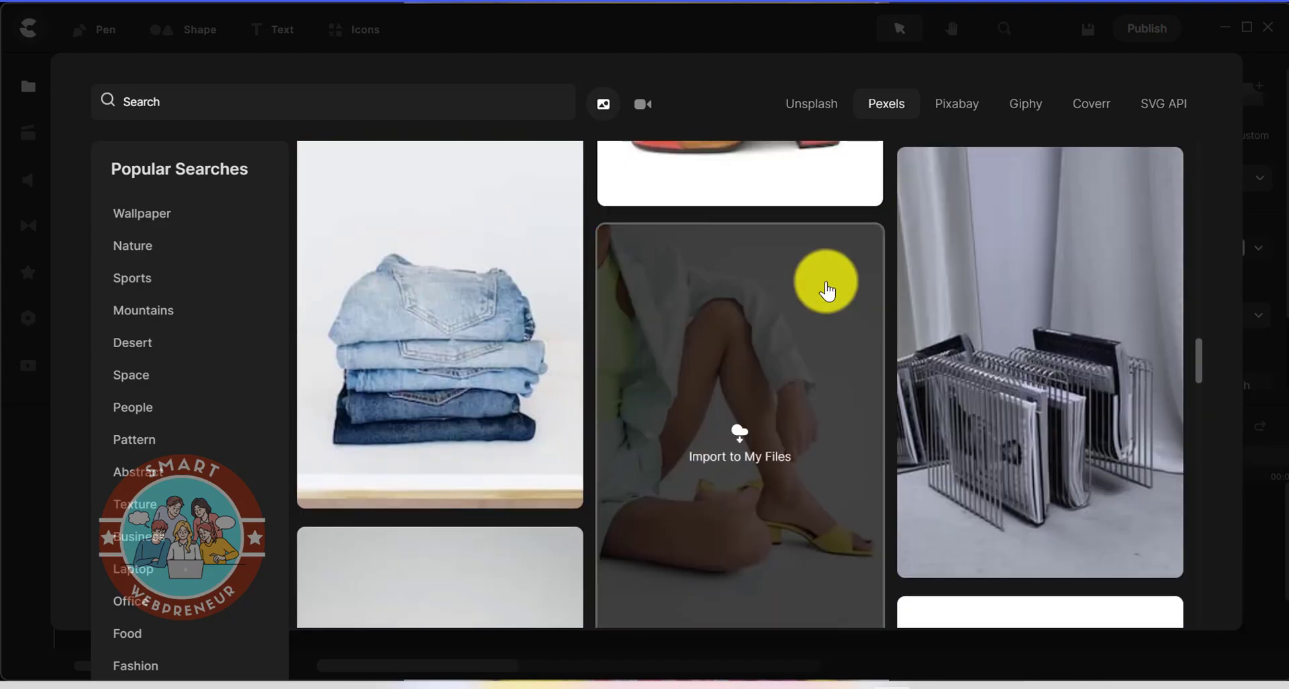
{"action": "scroll", "coordinate": [949, 307], "scroll_direction": "down", "scroll_amount": 10}
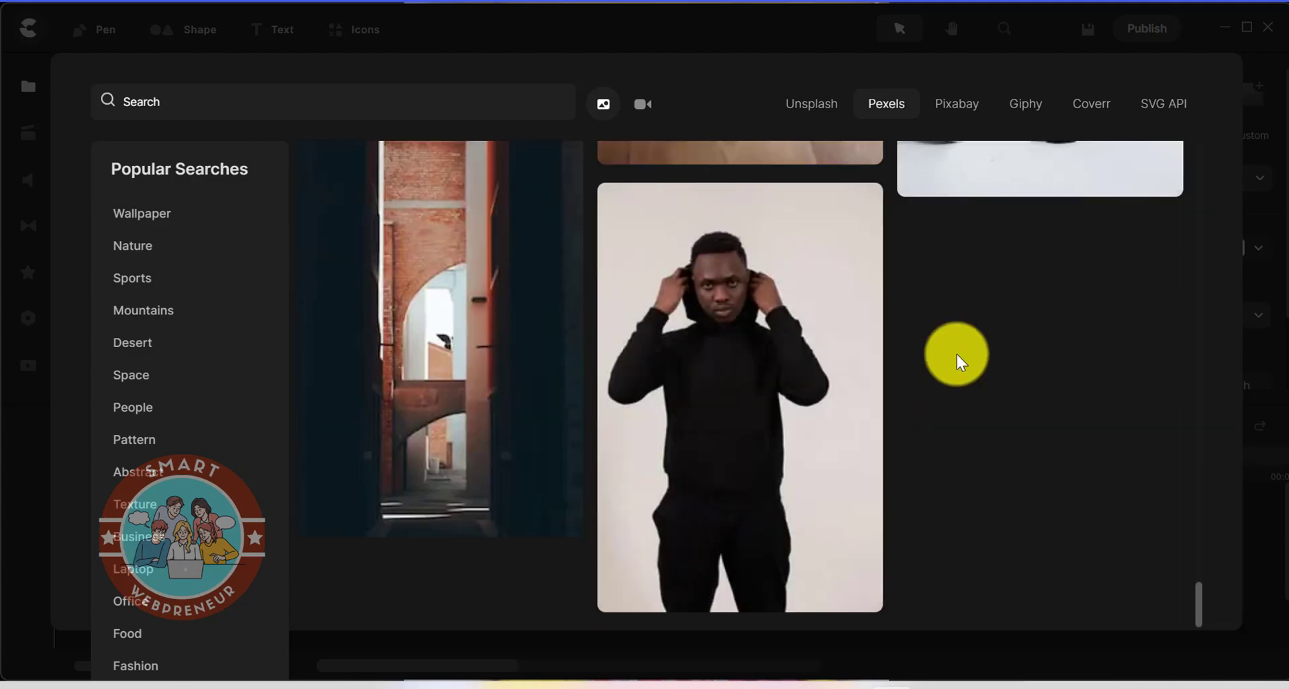
{"action": "left_click", "coordinate": [962, 107]}
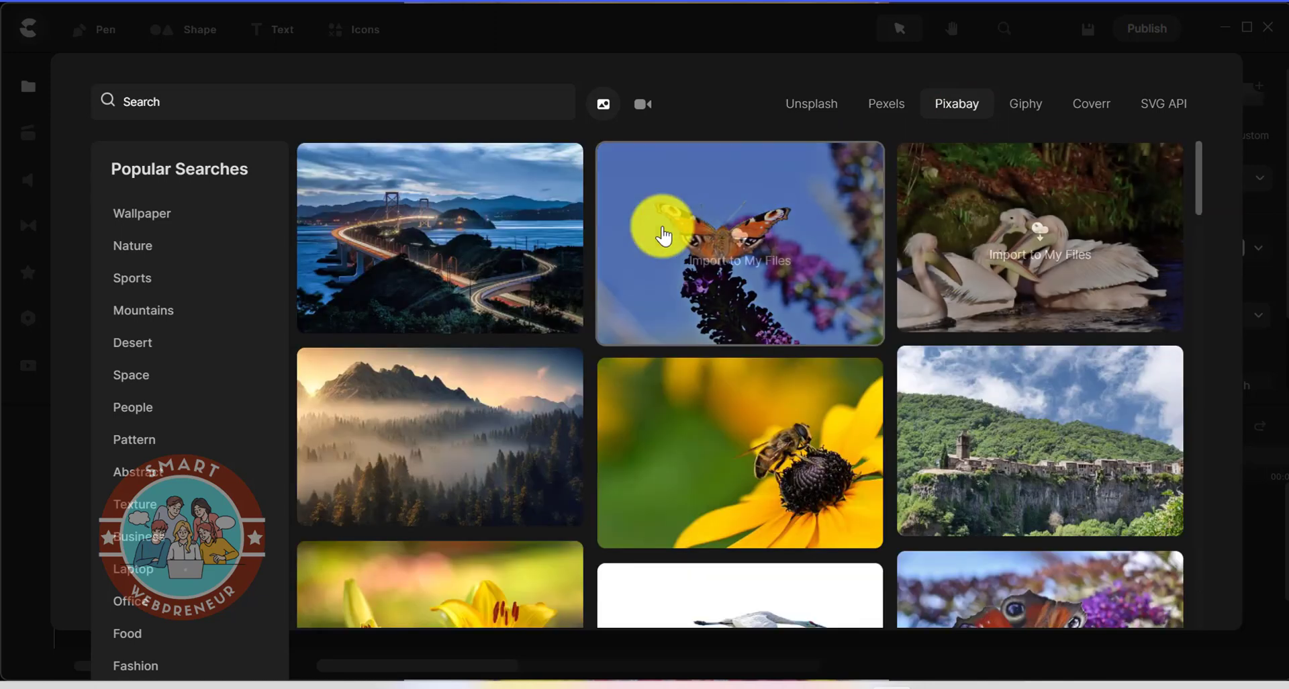
{"action": "scroll", "coordinate": [666, 242], "scroll_direction": "down", "scroll_amount": 3}
{"action": "scroll", "coordinate": [666, 250], "scroll_direction": "down", "scroll_amount": 15}
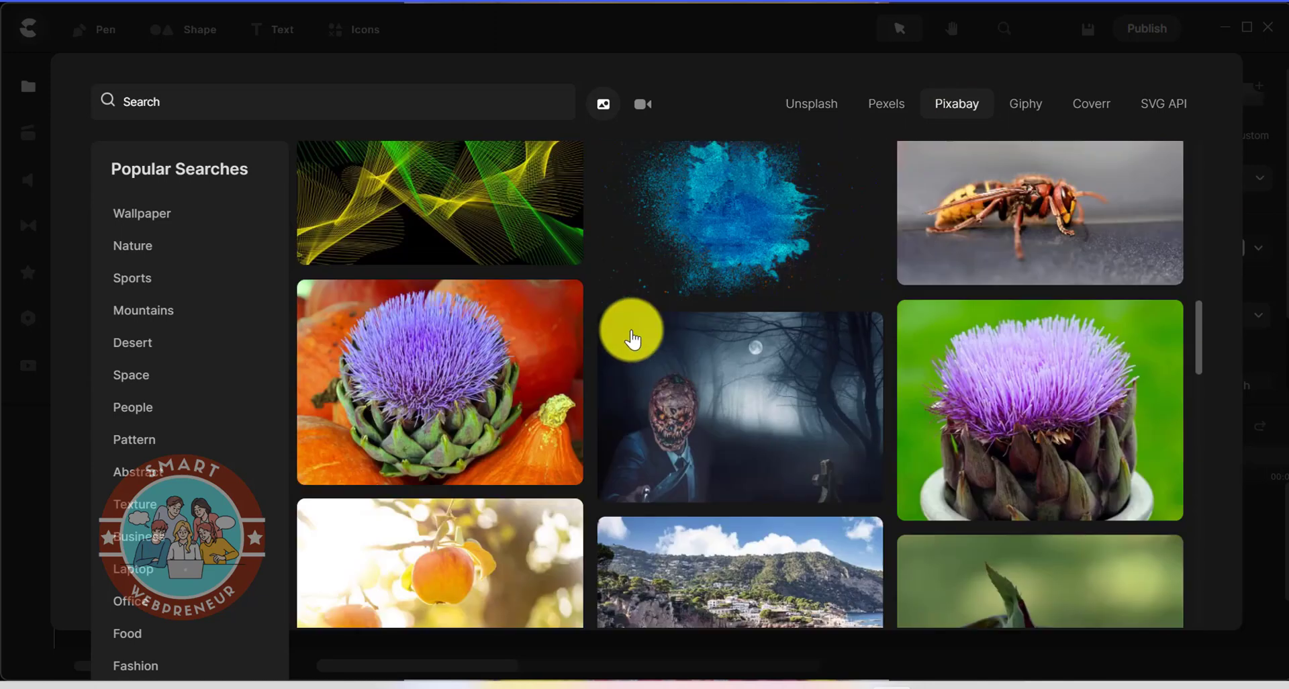
{"action": "scroll", "coordinate": [591, 351], "scroll_direction": "down", "scroll_amount": 5}
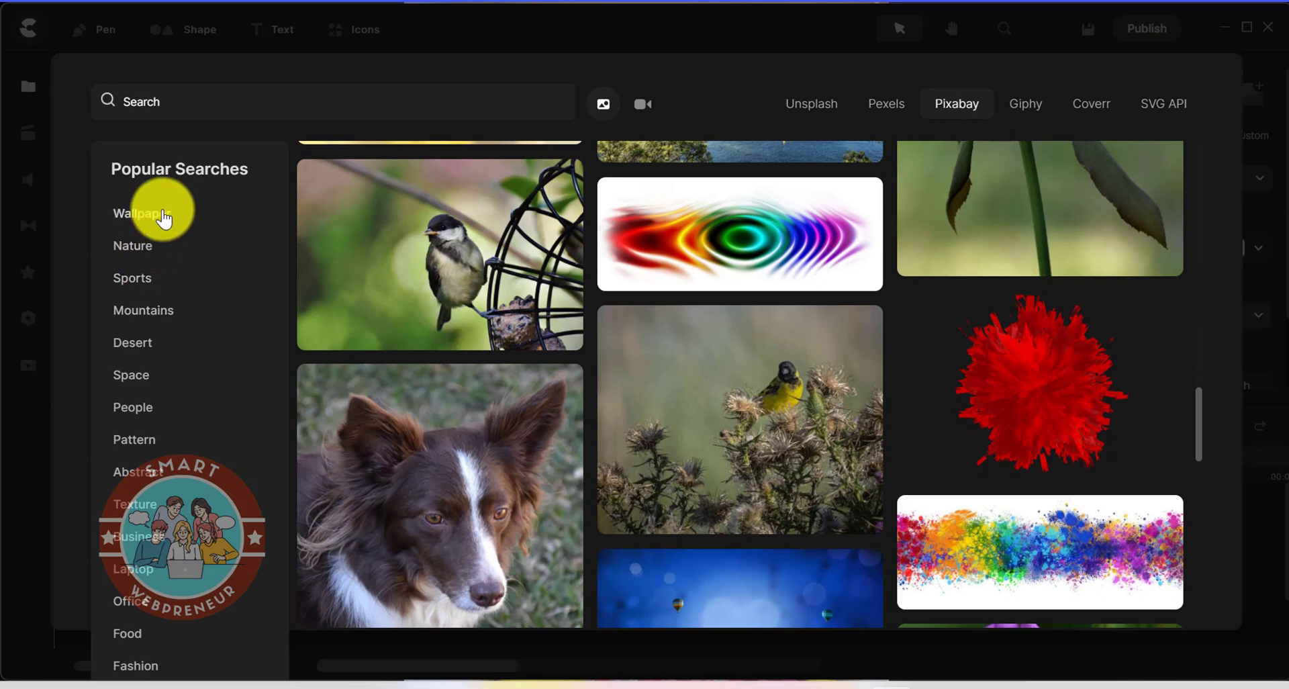
{"action": "left_click", "coordinate": [162, 219]}
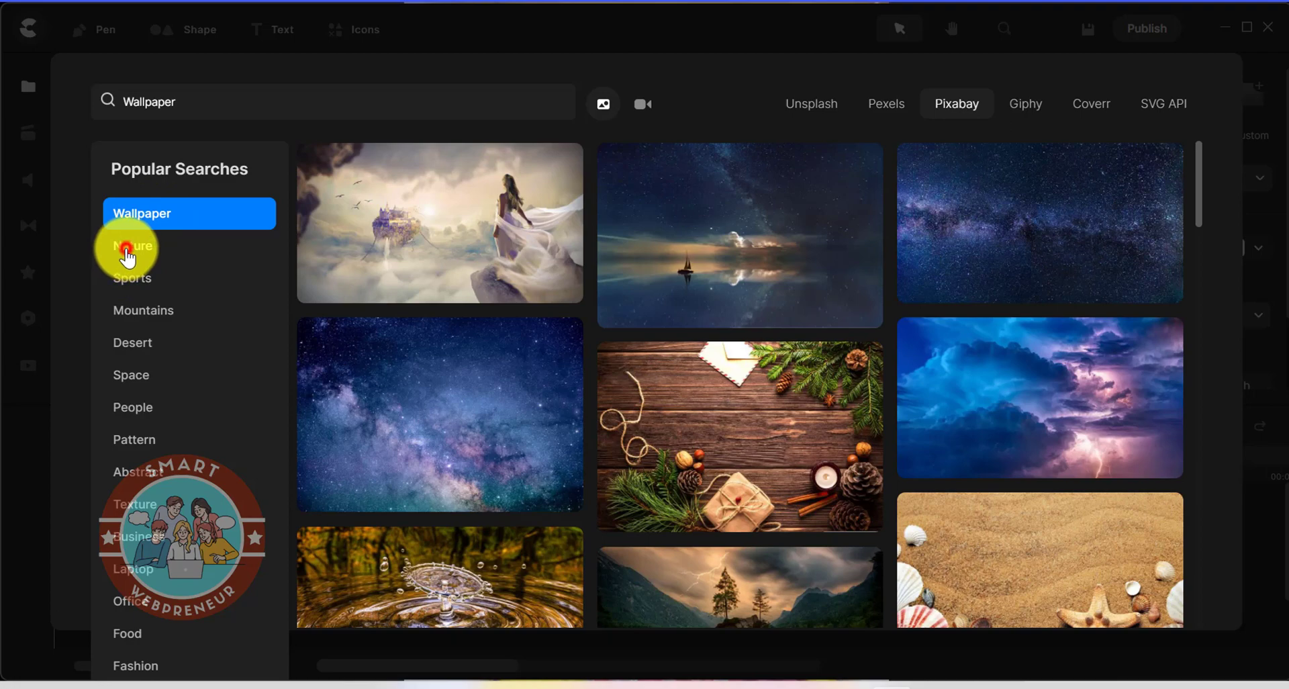
{"action": "left_click", "coordinate": [126, 250]}
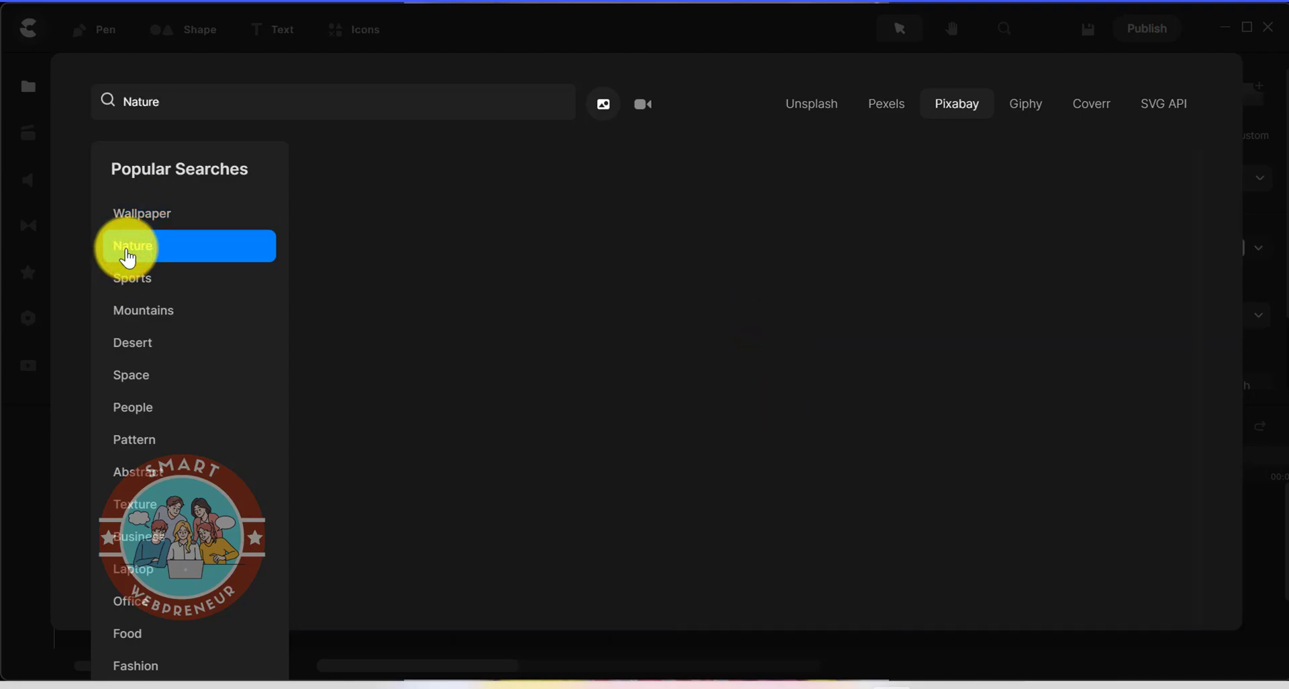
{"action": "scroll", "coordinate": [714, 278], "scroll_direction": "down", "scroll_amount": 5}
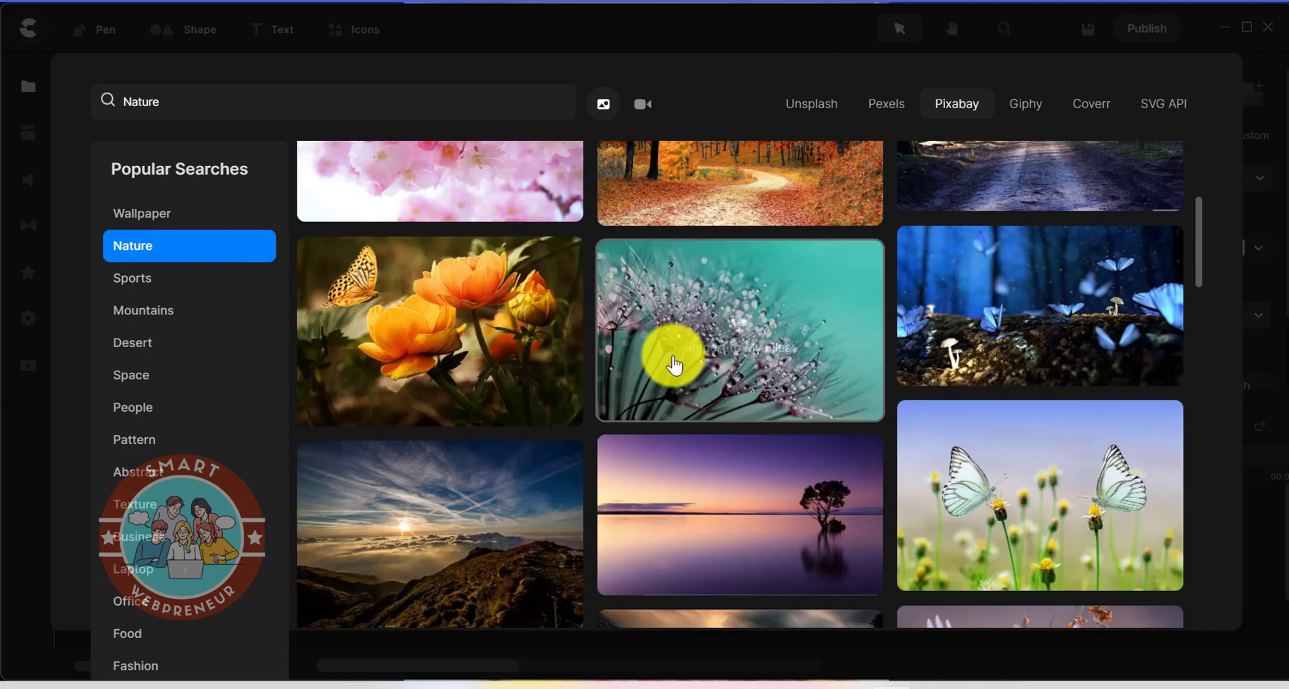
{"action": "scroll", "coordinate": [505, 368], "scroll_direction": "down", "scroll_amount": 3}
{"action": "left_click", "coordinate": [144, 292]}
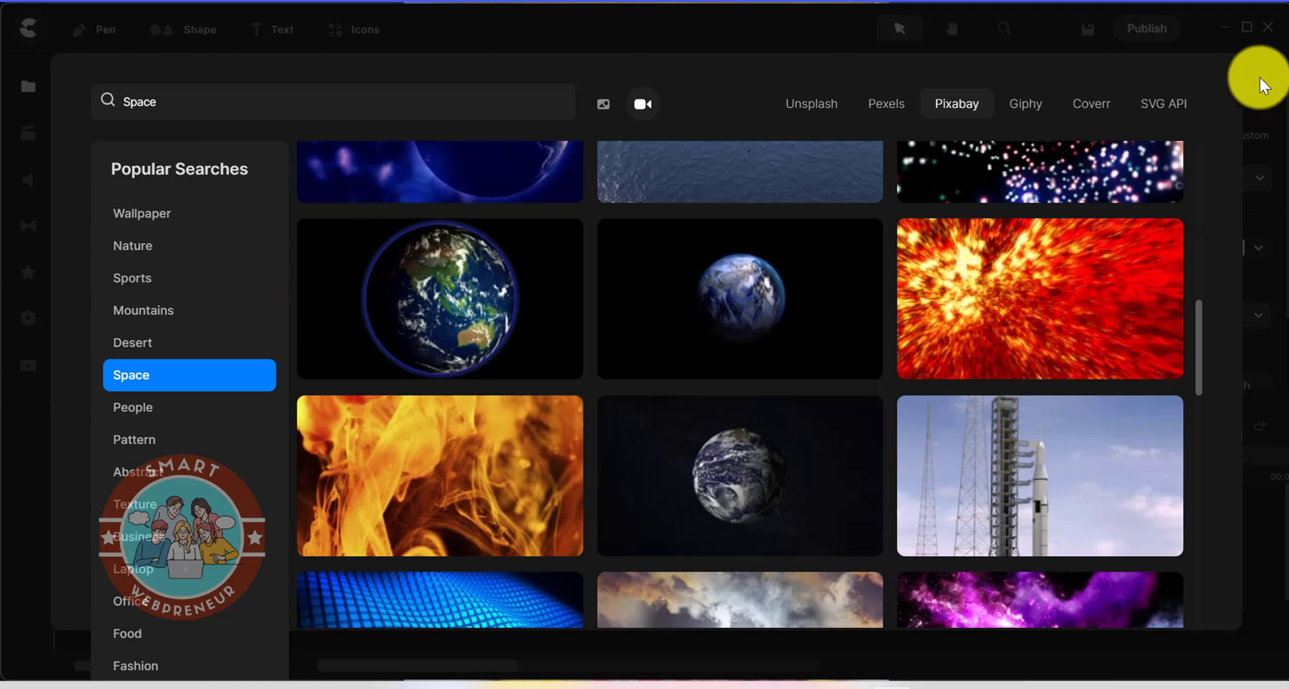
{"action": "left_click", "coordinate": [1259, 80]}
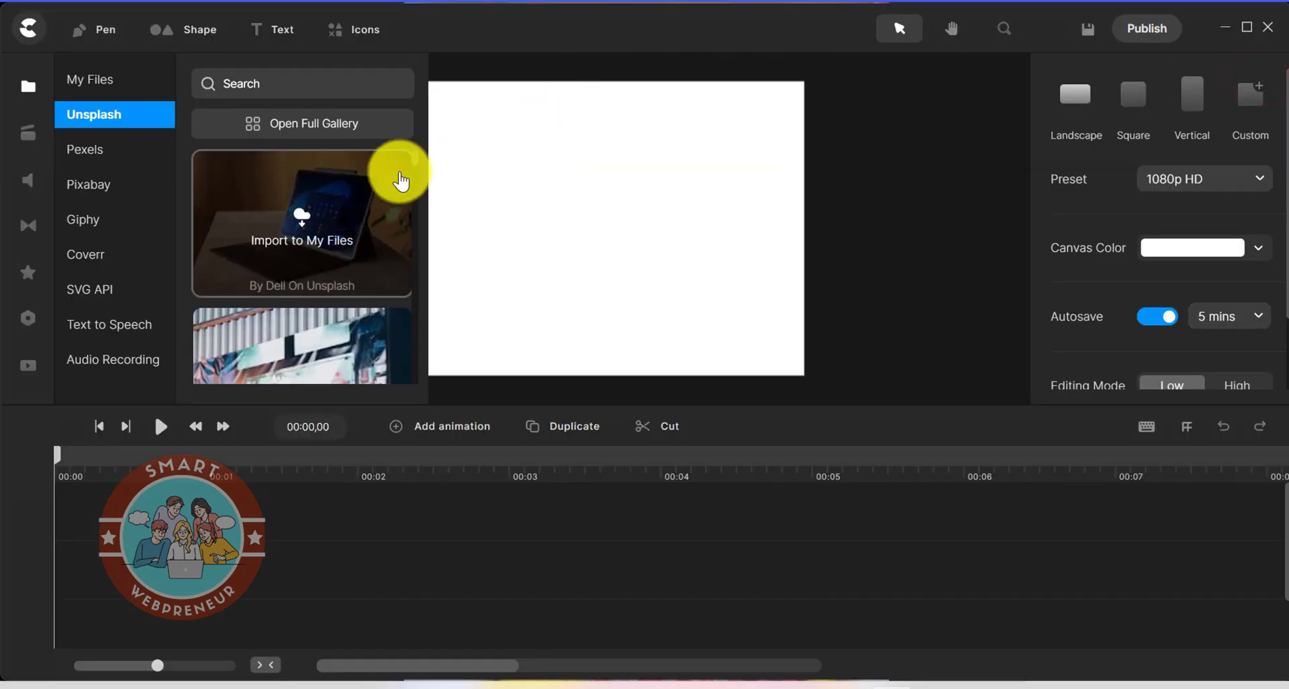
Open My Files and cancel the Import file dialog, leaving Project Media empty.
{"action": "left_click", "coordinate": [81, 86]}
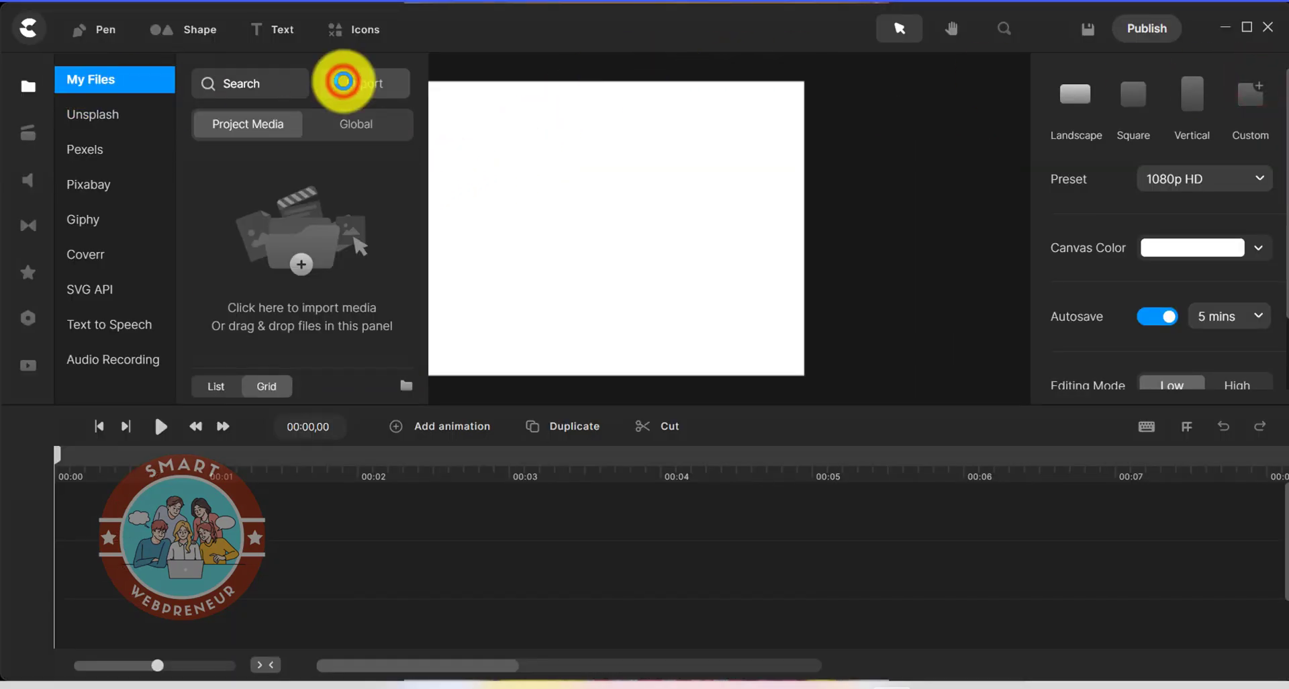
{"action": "left_click", "coordinate": [343, 81]}
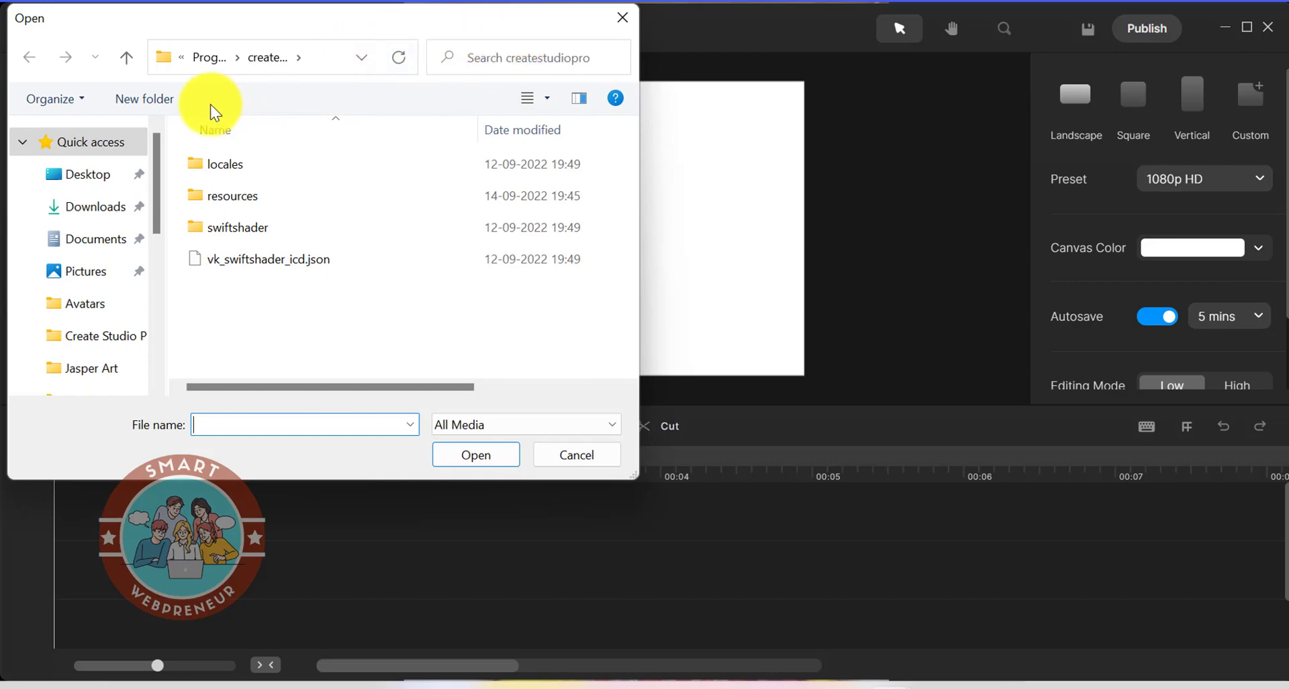
{"action": "left_click", "coordinate": [621, 18]}
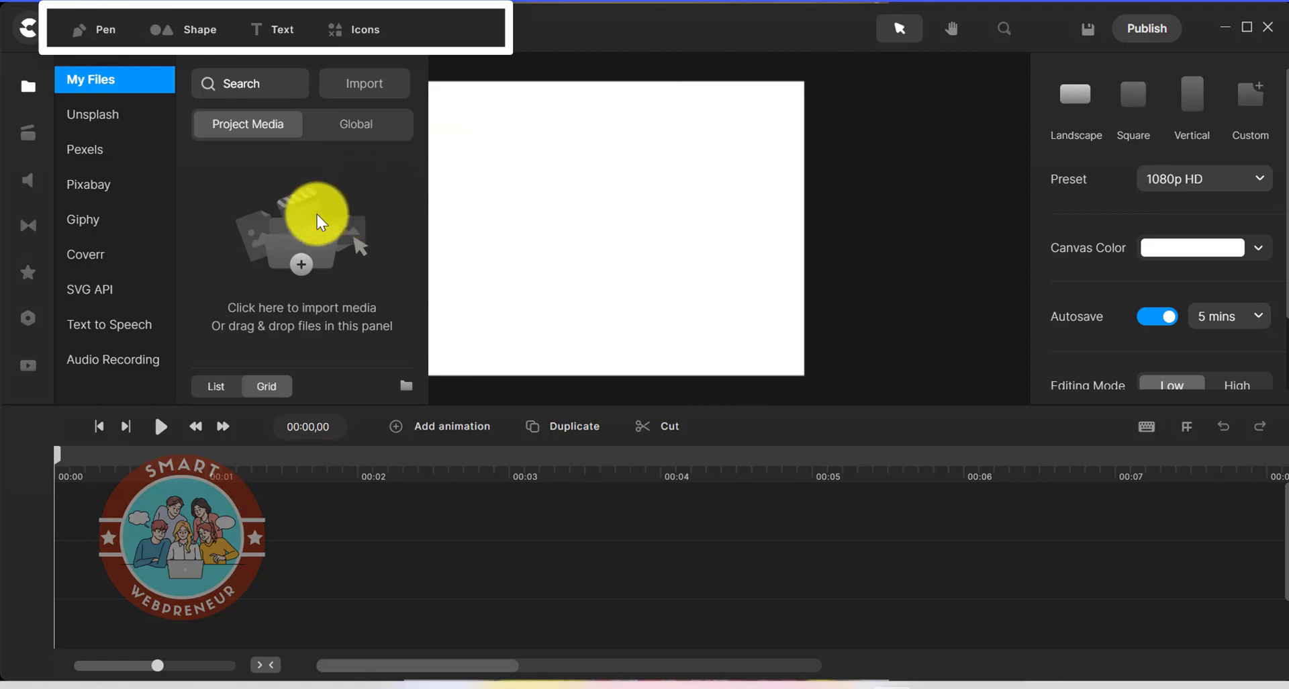
Draw a closed freeform path on the upper canvas with the Pen tool and scale it to 122%.
{"action": "left_click", "coordinate": [98, 35]}
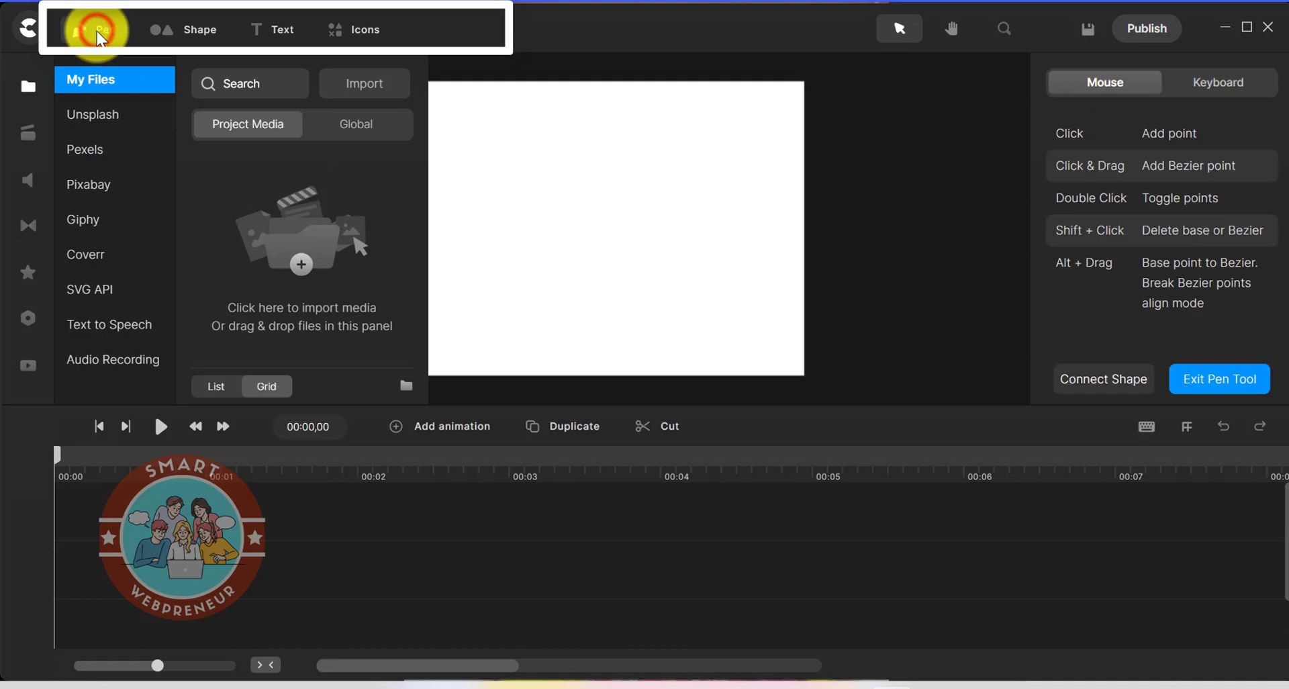
{"action": "left_click", "coordinate": [506, 172]}
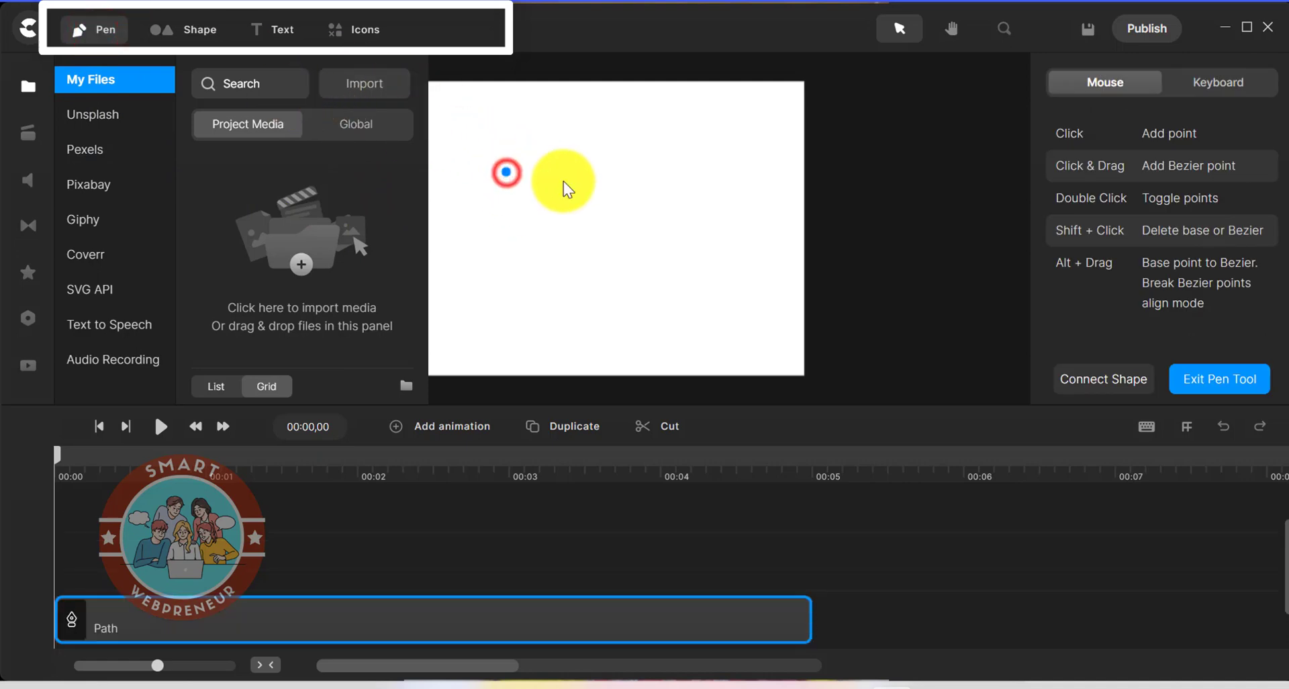
{"action": "left_click", "coordinate": [563, 180]}
{"action": "left_click", "coordinate": [593, 198]}
{"action": "left_click", "coordinate": [613, 244]}
{"action": "left_click", "coordinate": [597, 263]}
{"action": "left_click", "coordinate": [528, 259]}
{"action": "left_click", "coordinate": [507, 220]}
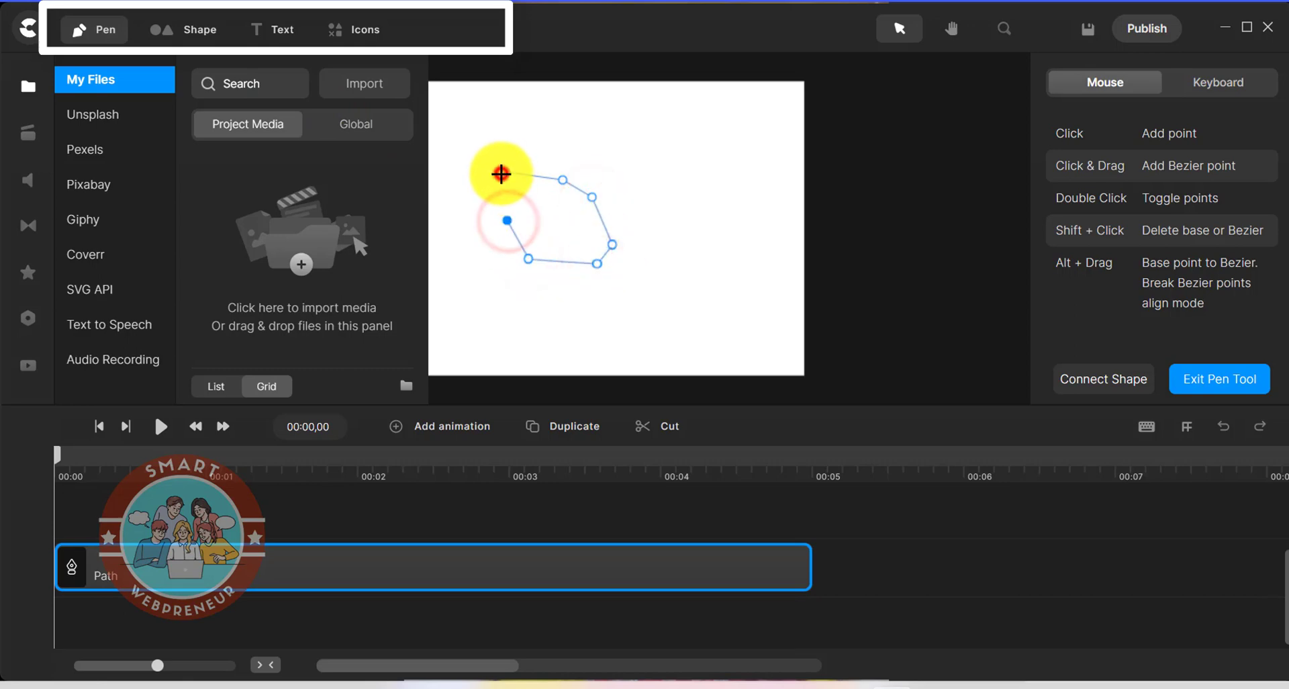
{"action": "left_click", "coordinate": [502, 173]}
{"action": "left_click_drag", "start_coordinate": [508, 175], "coordinate": [483, 152]}
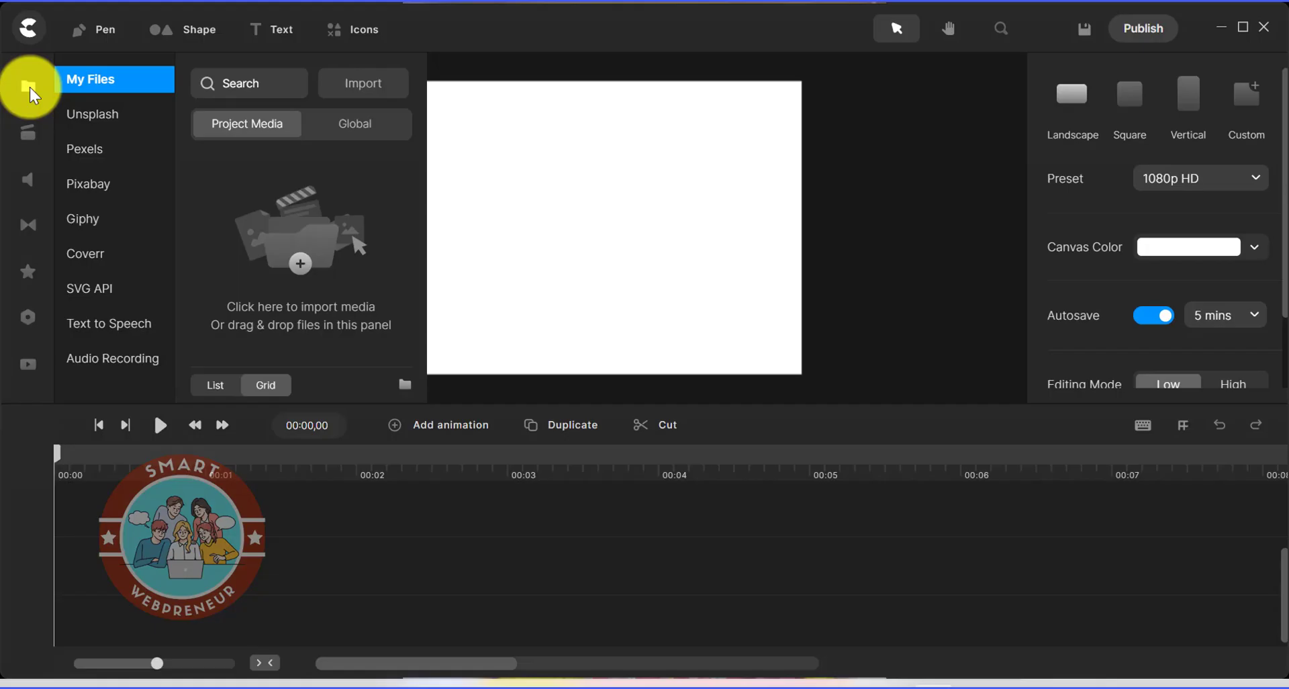
Collapse the Media panel and add the brush-stroke blob shape to the canvas.
{"action": "left_click", "coordinate": [29, 89]}
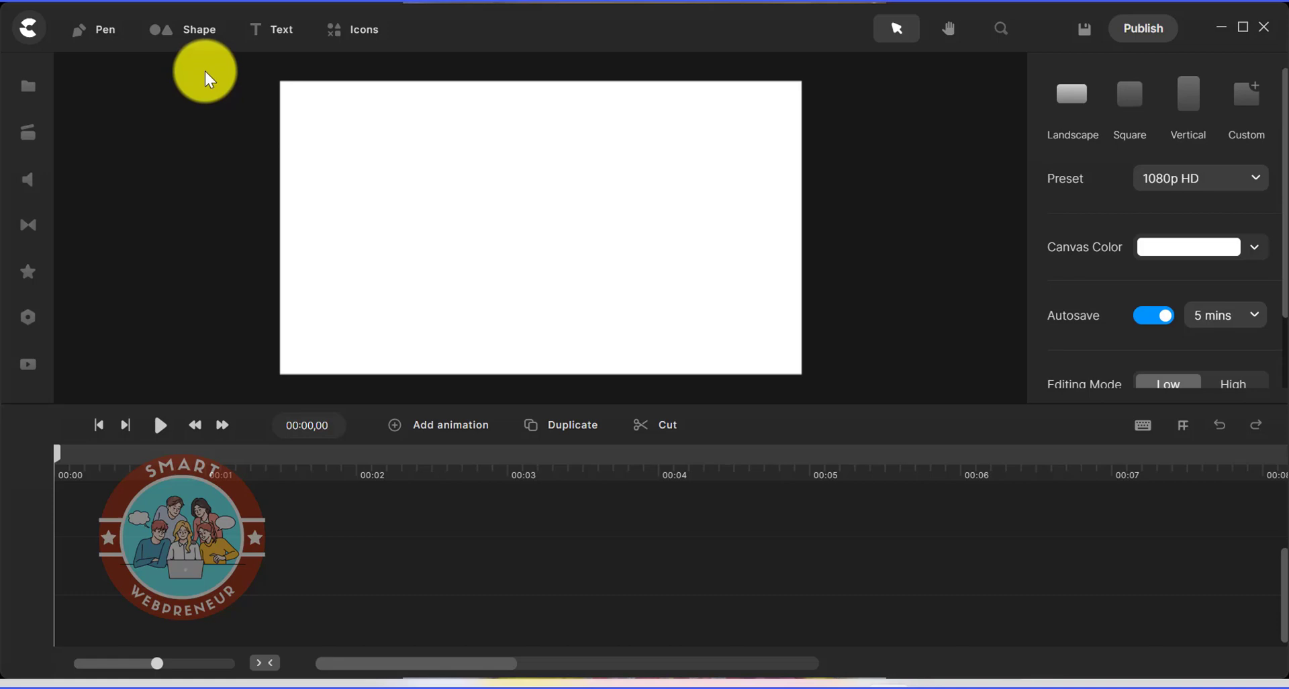
{"action": "left_click", "coordinate": [190, 29]}
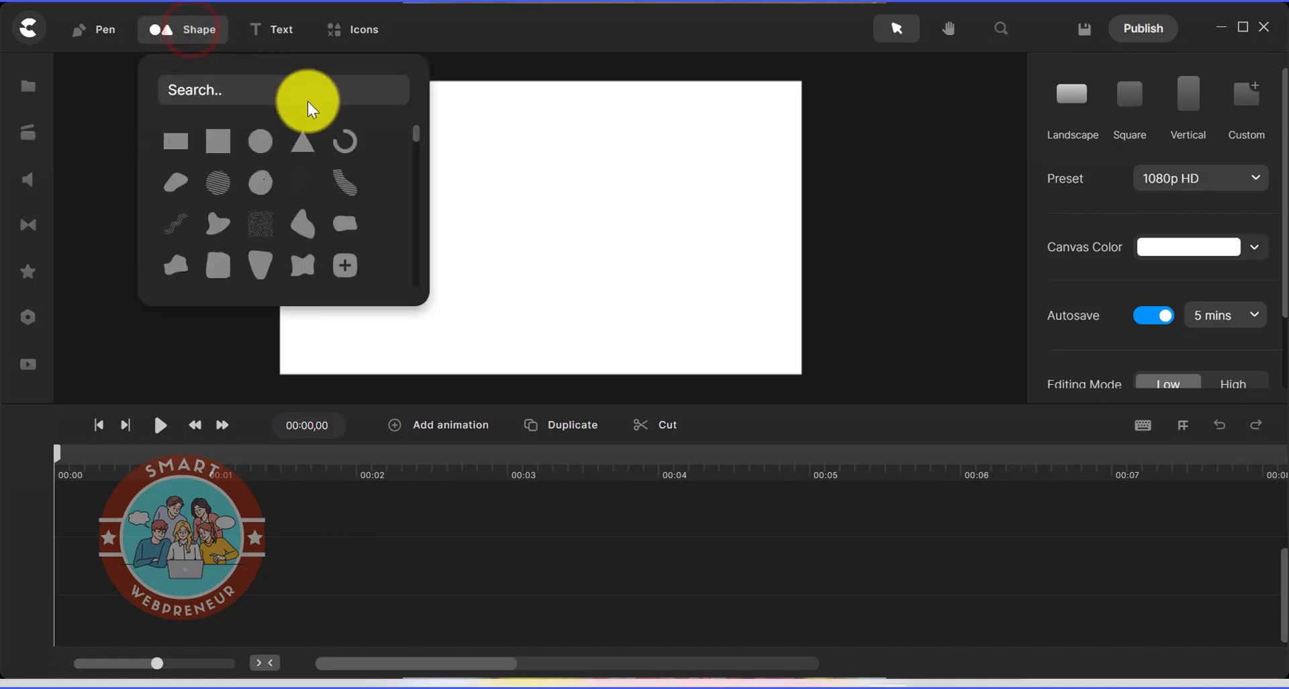
{"action": "left_click_drag", "start_coordinate": [419, 131], "coordinate": [419, 180]}
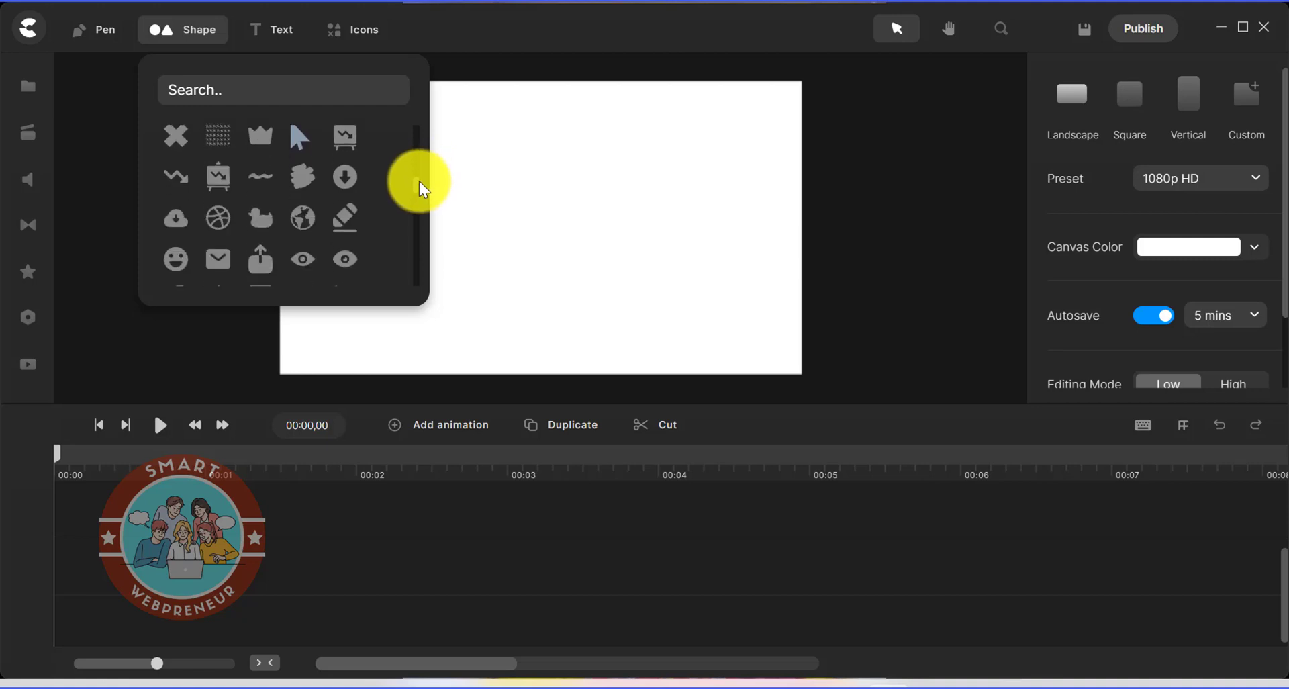
{"action": "left_click", "coordinate": [305, 168]}
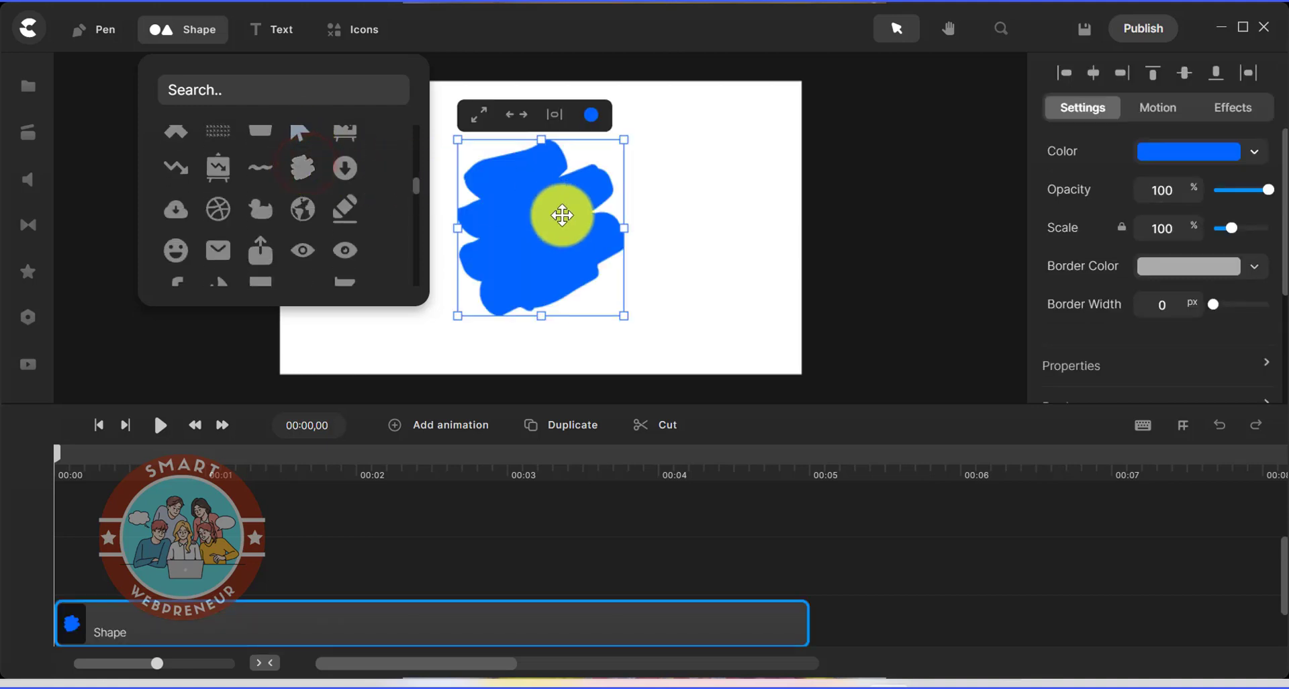
Recolour the blob purple (bb00ff) and move it to the canvas's upper left.
{"action": "left_click", "coordinate": [595, 118]}
{"action": "left_click_drag", "start_coordinate": [835, 291], "coordinate": [965, 287]}
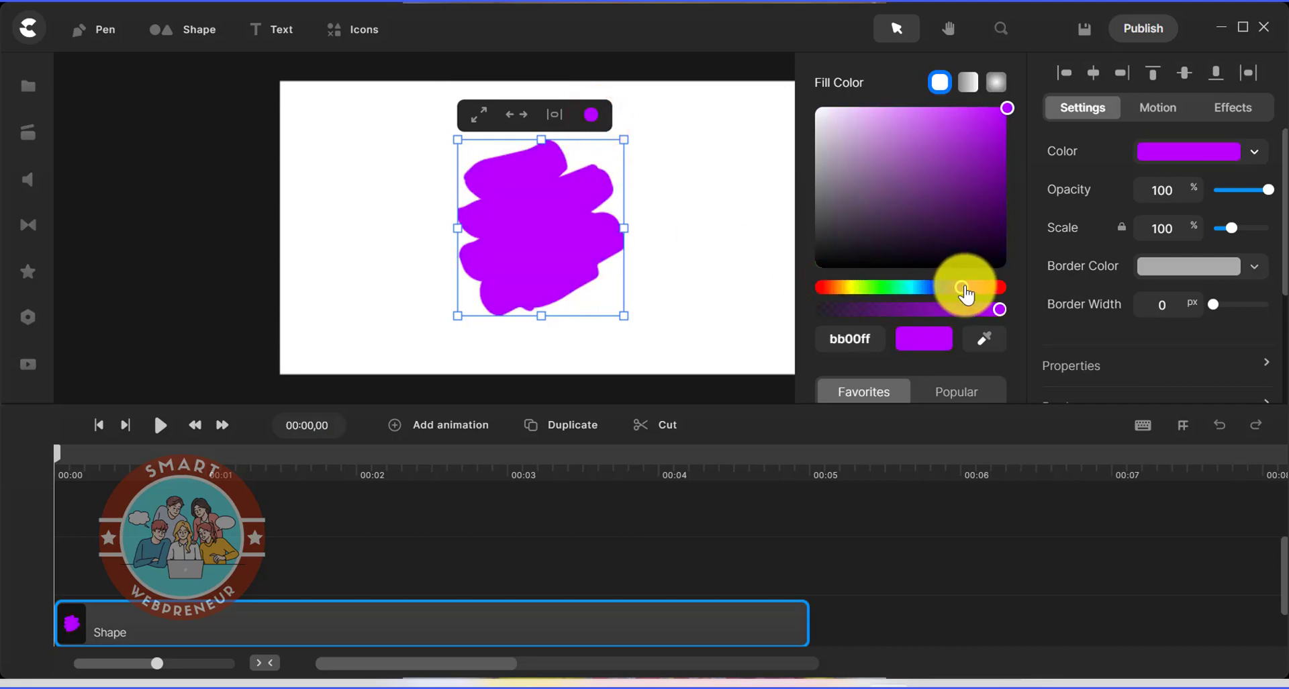
{"action": "left_click", "coordinate": [375, 159]}
{"action": "left_click_drag", "start_coordinate": [528, 219], "coordinate": [385, 212]}
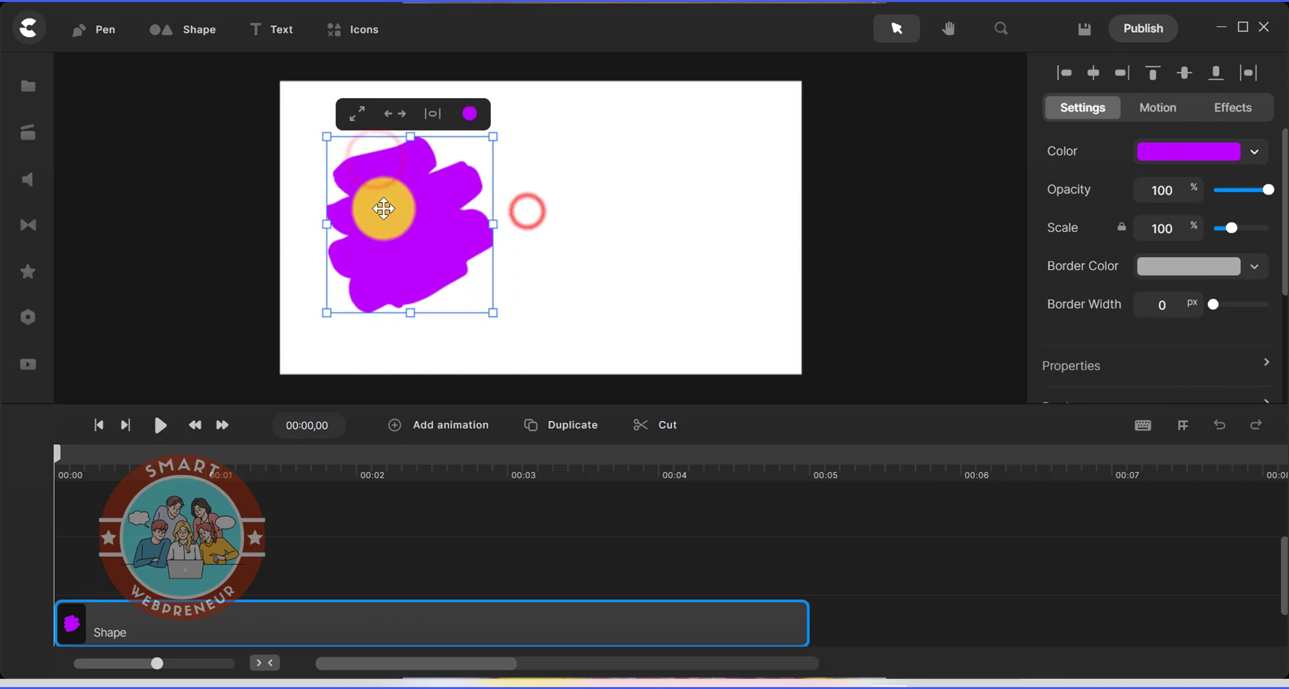
{"action": "left_click", "coordinate": [364, 30]}
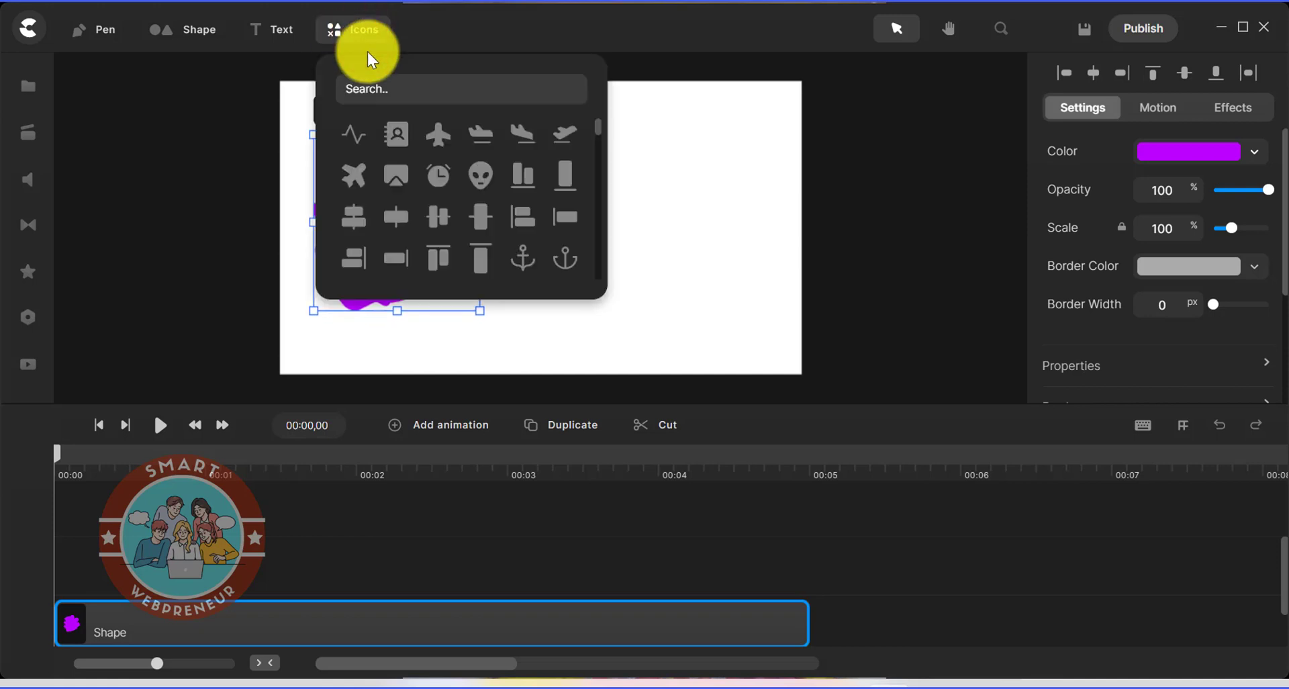
Add the alien icon and move it to the right of the purple blob.
{"action": "left_click", "coordinate": [486, 181]}
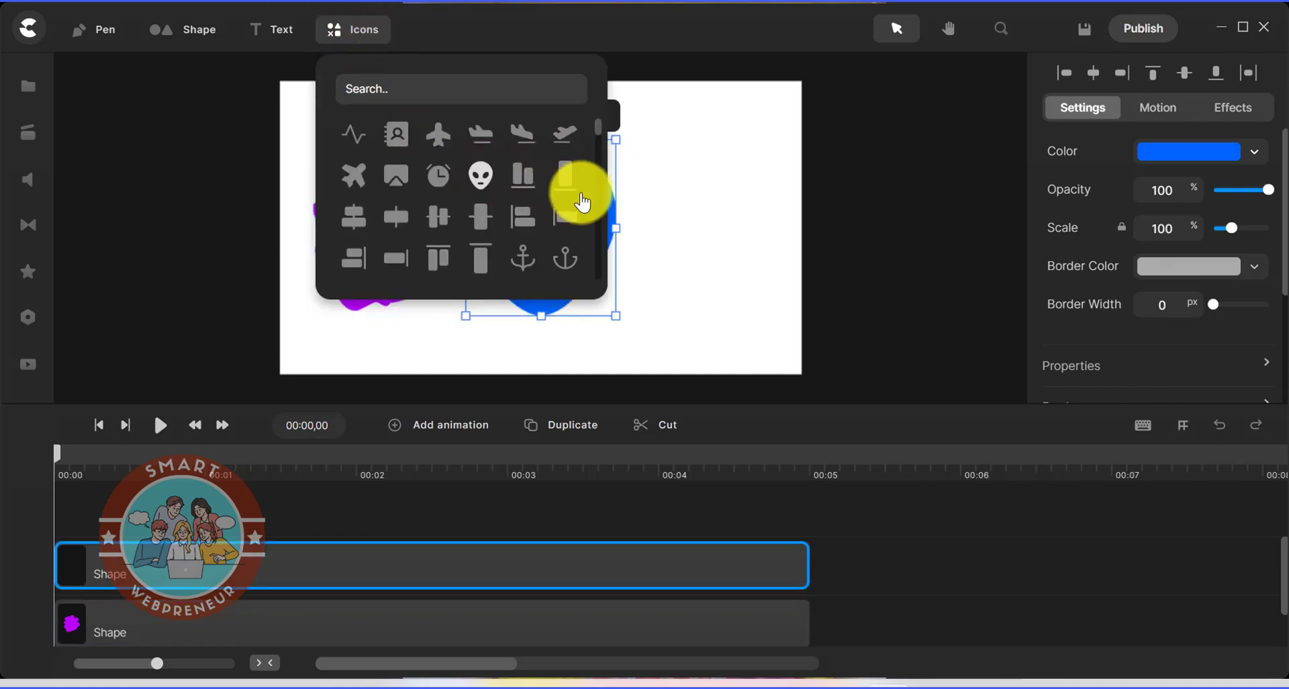
{"action": "left_click", "coordinate": [589, 313]}
{"action": "left_click_drag", "start_coordinate": [575, 218], "coordinate": [677, 219]}
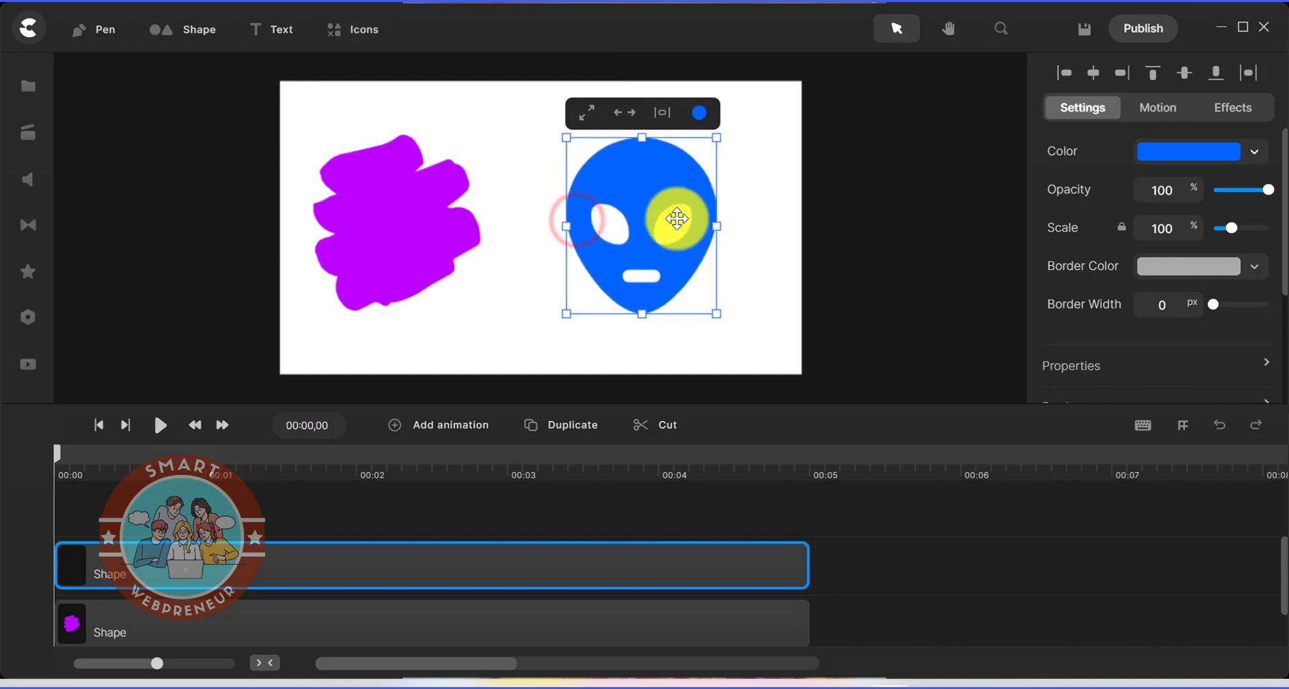
Make the alien red and enlarge it to 134% scale, nudging it up slightly.
{"action": "left_click", "coordinate": [1200, 151]}
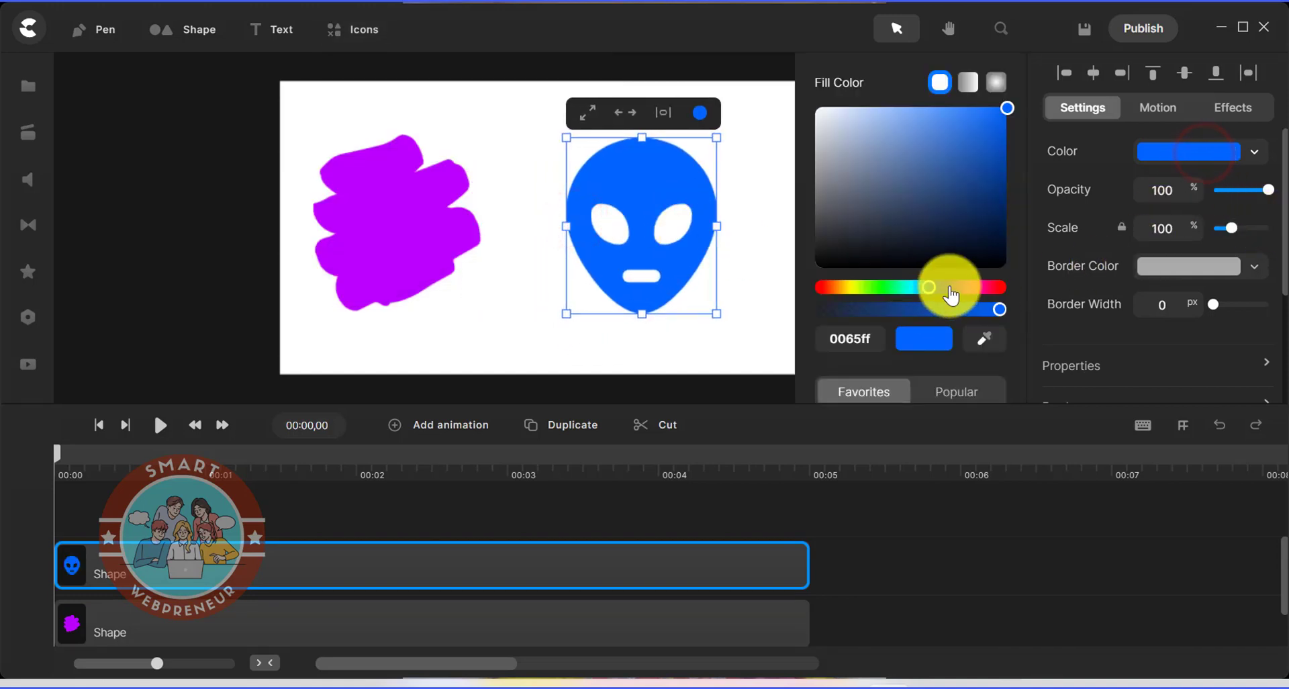
{"action": "left_click_drag", "start_coordinate": [929, 287], "coordinate": [995, 289]}
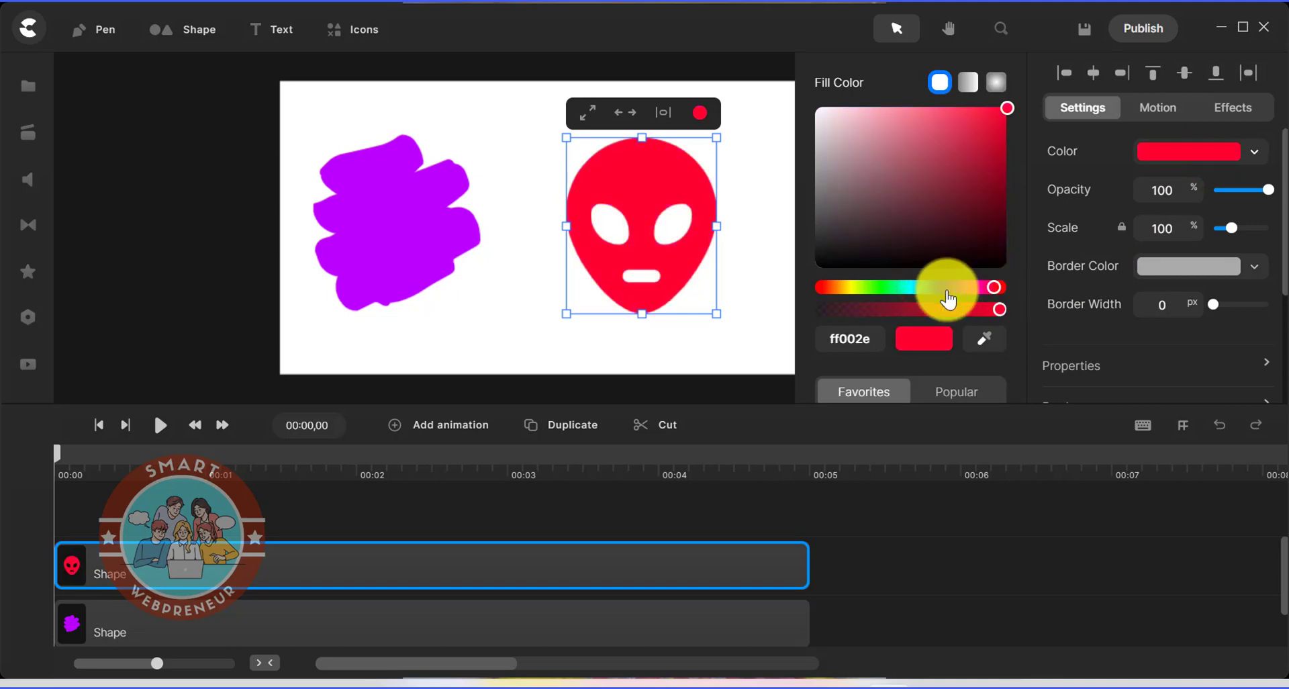
{"action": "left_click_drag", "start_coordinate": [722, 317], "coordinate": [772, 357]}
{"action": "left_click_drag", "start_coordinate": [719, 259], "coordinate": [734, 222]}
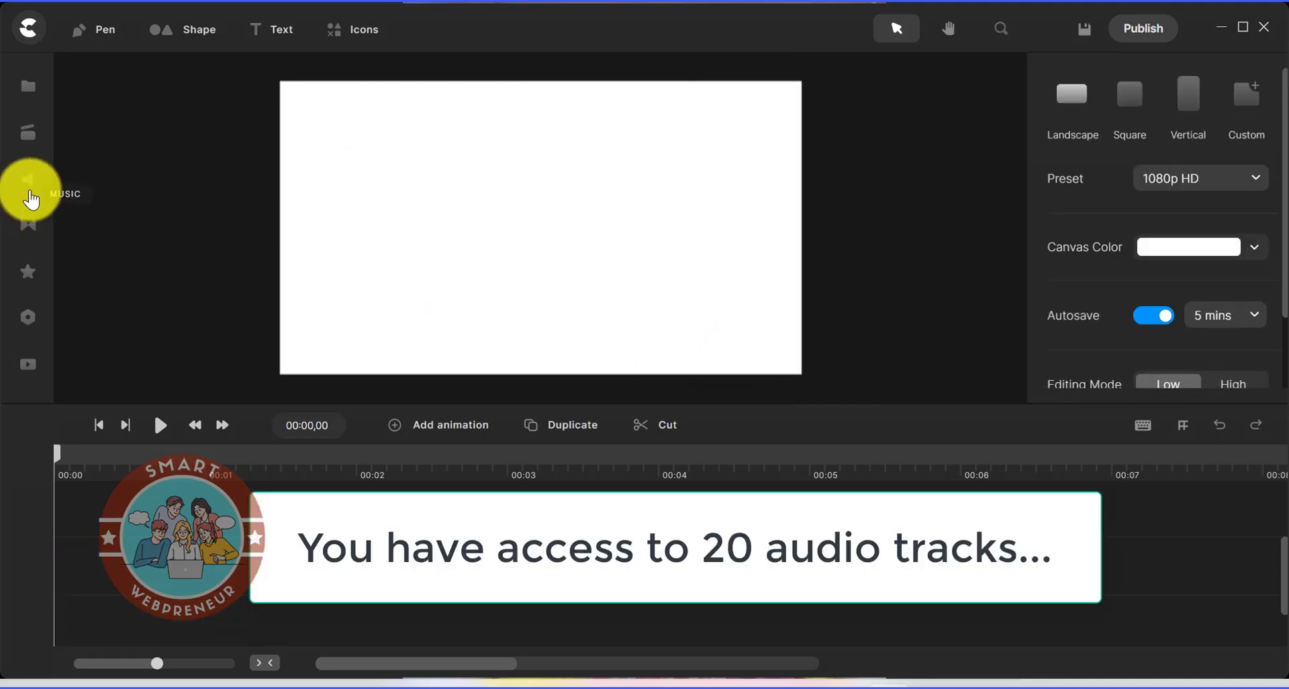
{"action": "left_click", "coordinate": [29, 181]}
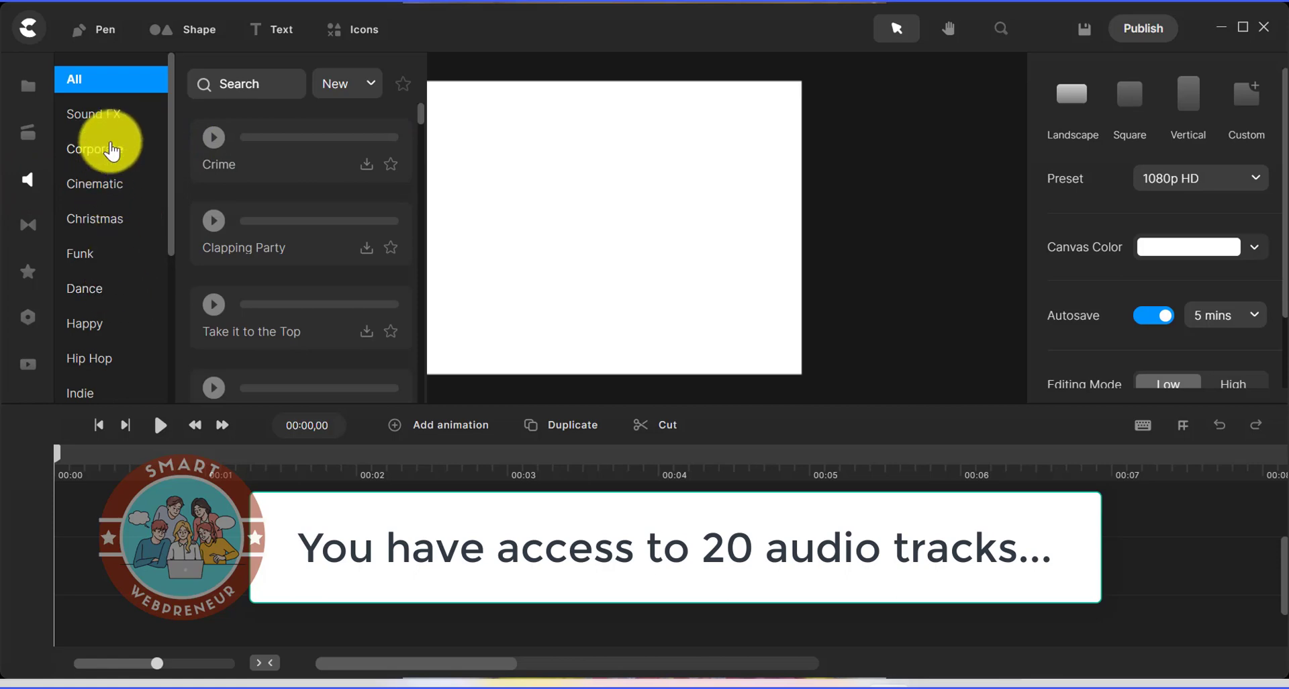
{"action": "scroll", "coordinate": [111, 151], "scroll_direction": "down", "scroll_amount": 5}
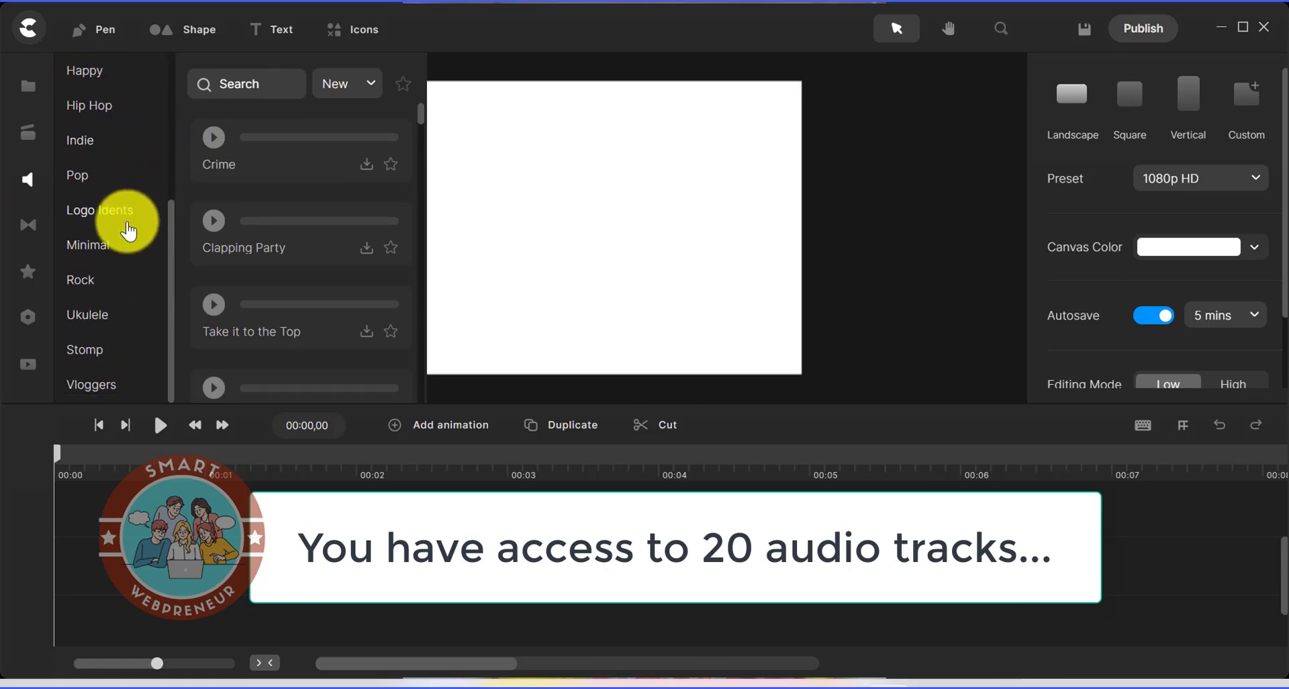
{"action": "scroll", "coordinate": [127, 232], "scroll_direction": "up", "scroll_amount": 5}
{"action": "scroll", "coordinate": [286, 194], "scroll_direction": "down", "scroll_amount": 5}
{"action": "scroll", "coordinate": [288, 203], "scroll_direction": "down", "scroll_amount": 8}
{"action": "scroll", "coordinate": [287, 203], "scroll_direction": "down", "scroll_amount": 8}
{"action": "scroll", "coordinate": [288, 203], "scroll_direction": "down", "scroll_amount": 8}
{"action": "scroll", "coordinate": [290, 199], "scroll_direction": "down", "scroll_amount": 8}
{"action": "scroll", "coordinate": [290, 203], "scroll_direction": "down", "scroll_amount": 8}
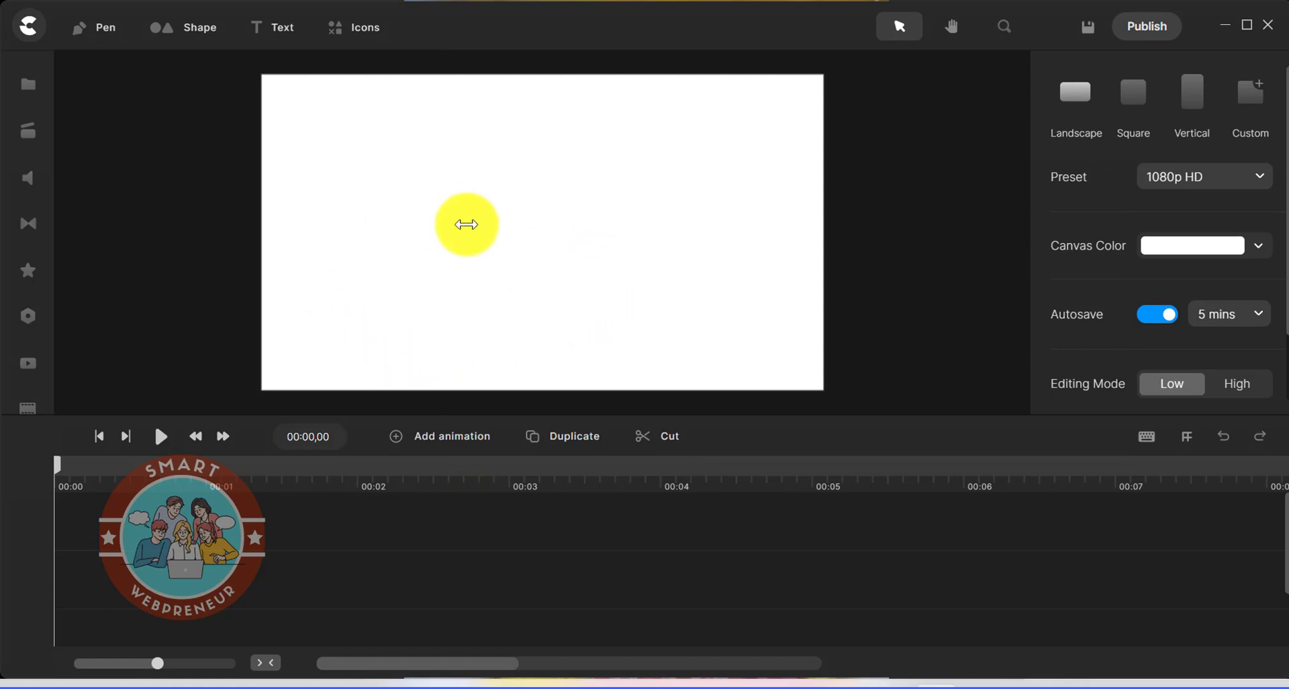
Open the Studio Backgrounds and view the Supreme, Gradient, Flow and Classy sets.
{"action": "left_click", "coordinate": [29, 138]}
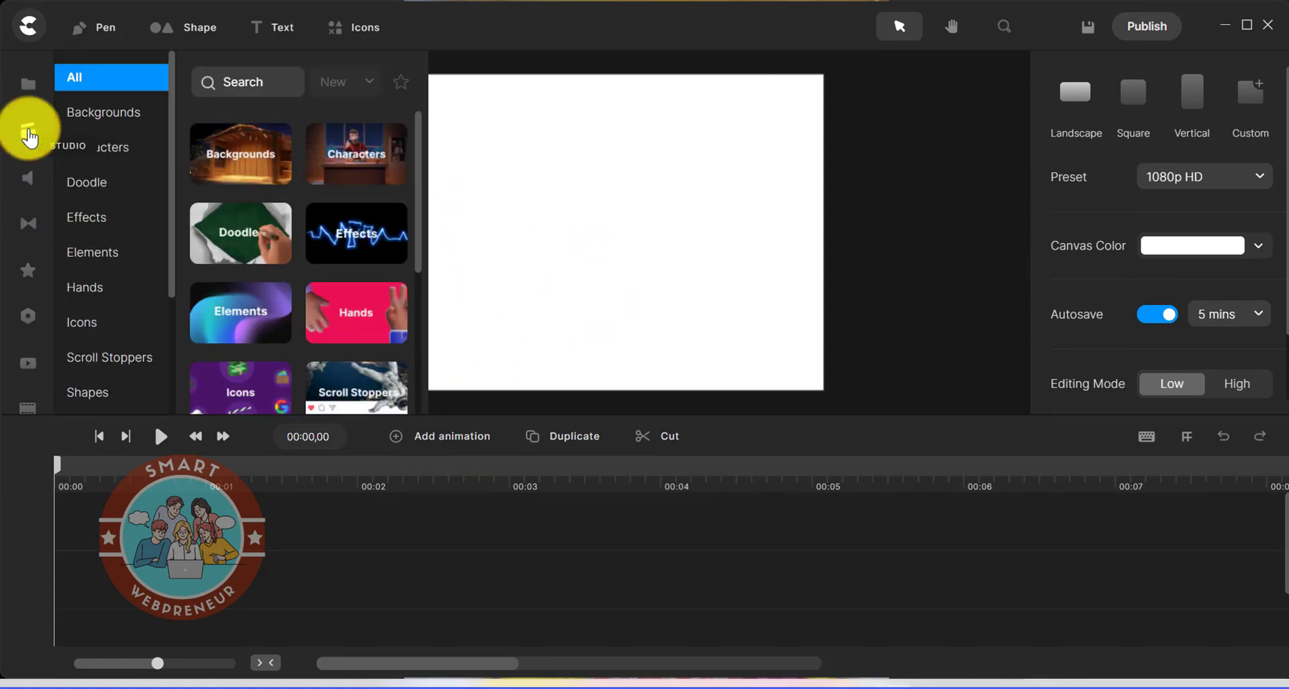
{"action": "left_click", "coordinate": [84, 111]}
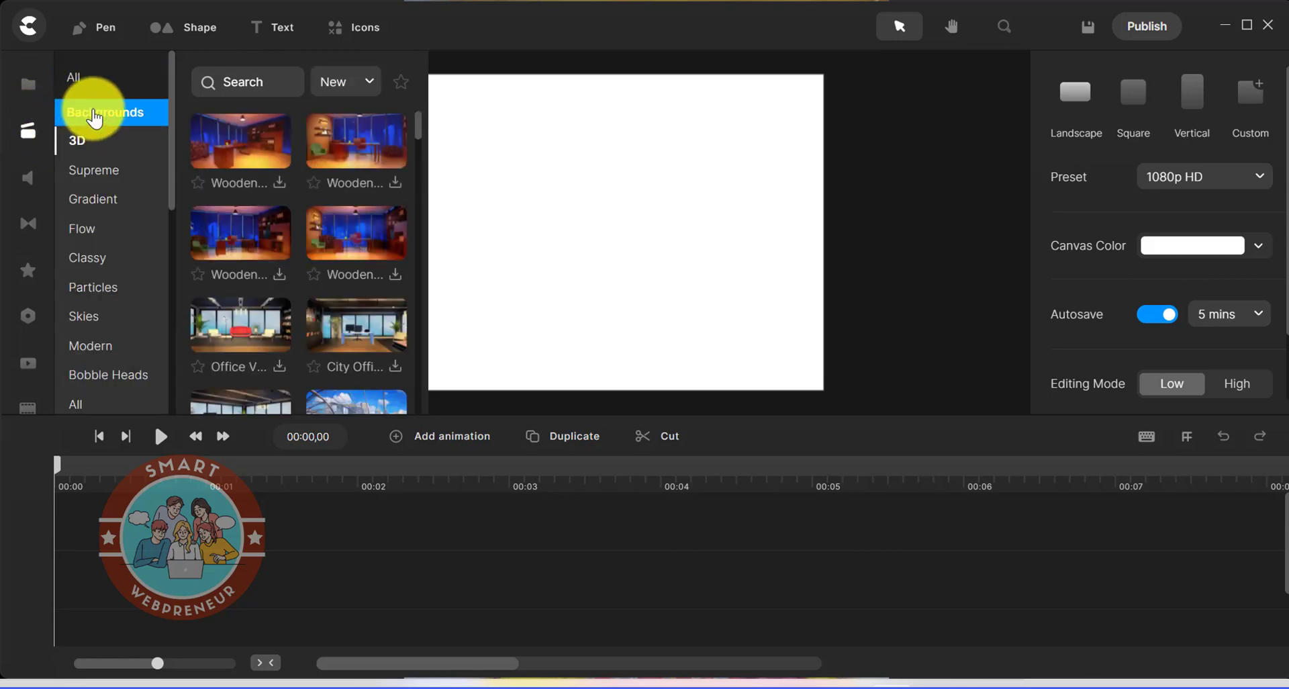
{"action": "left_click", "coordinate": [115, 173]}
{"action": "left_click", "coordinate": [114, 201]}
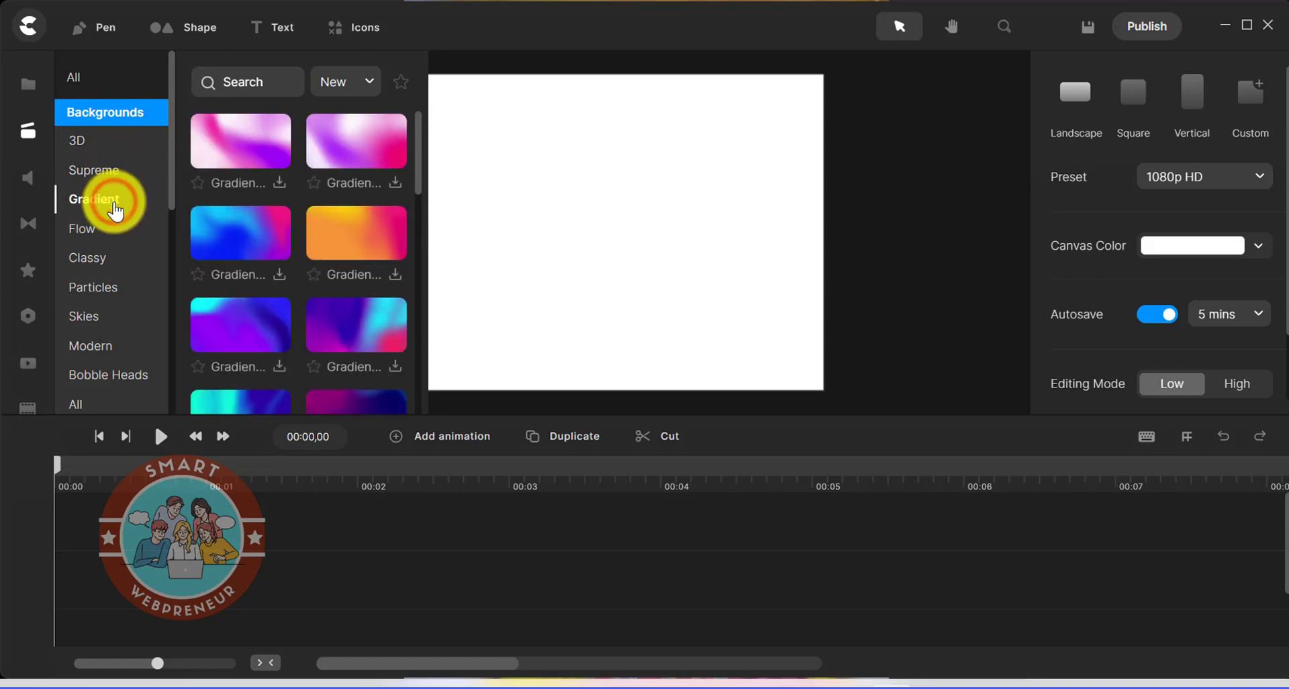
{"action": "left_click", "coordinate": [97, 232]}
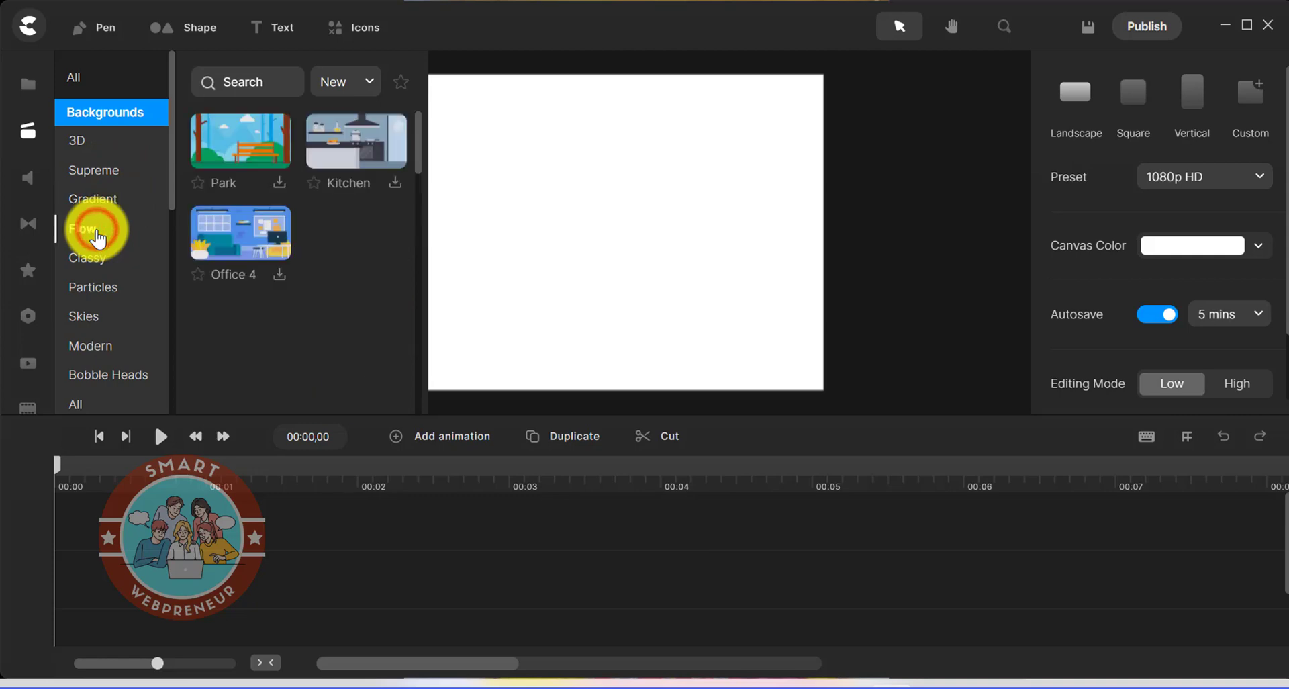
{"action": "left_click", "coordinate": [105, 264]}
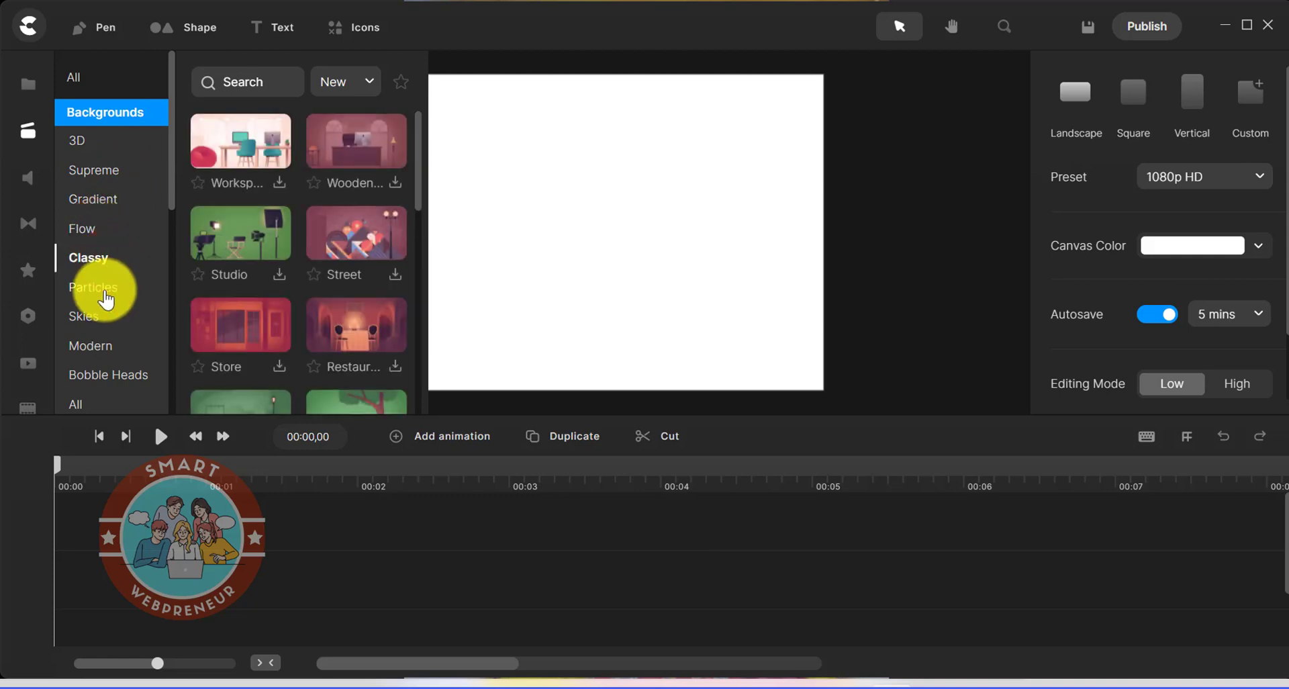
Browse Particles, Skies, Modern and Bobble Heads, then return to the 3D office backgrounds.
{"action": "left_click", "coordinate": [101, 291]}
{"action": "left_click", "coordinate": [96, 319]}
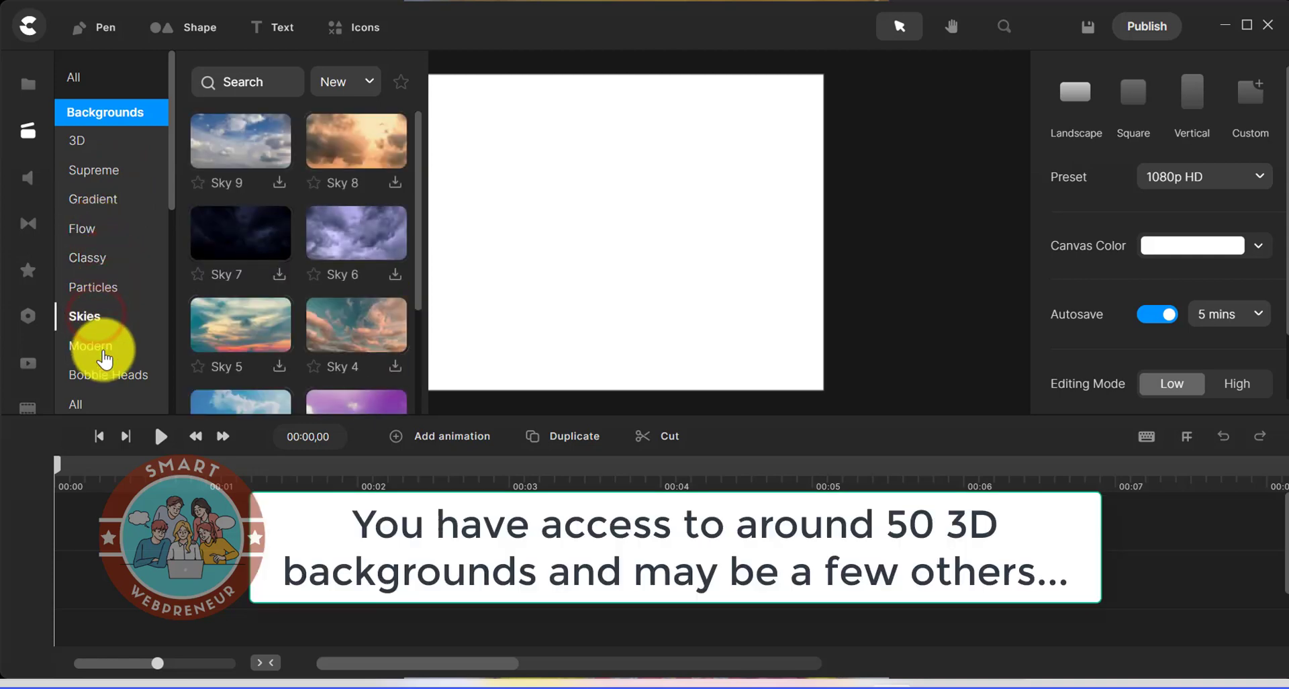
{"action": "left_click", "coordinate": [101, 348]}
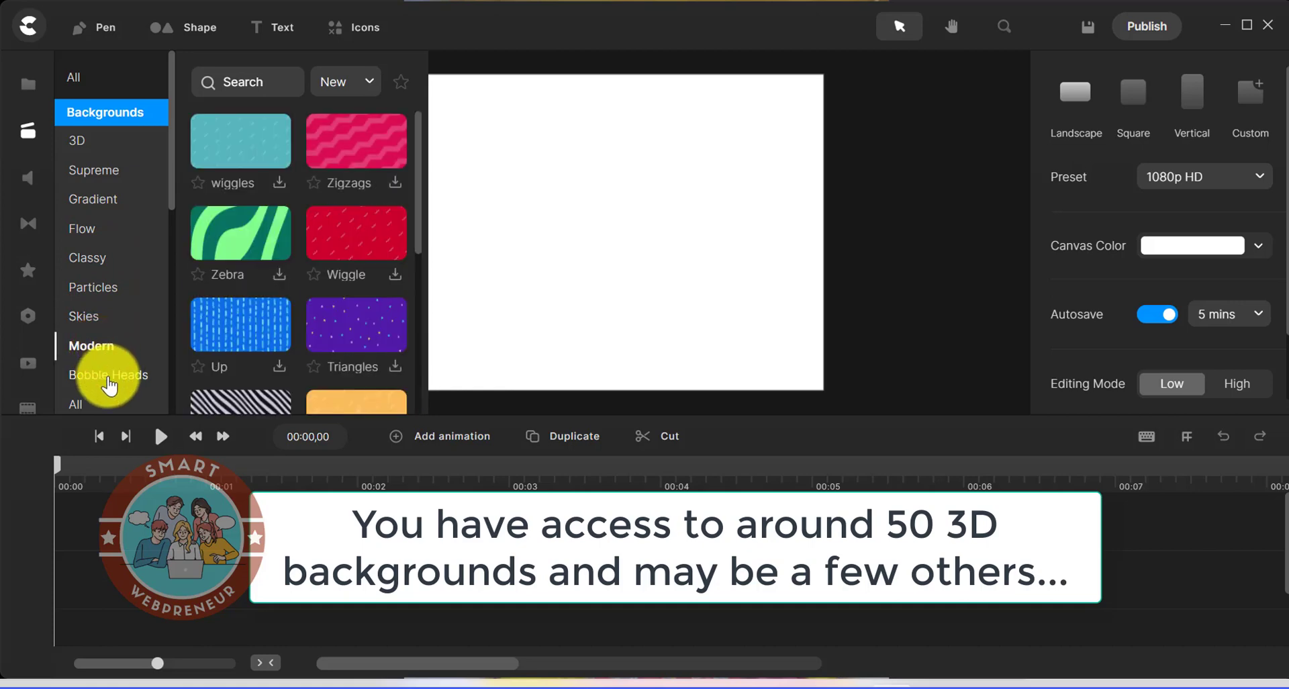
{"action": "left_click", "coordinate": [106, 378]}
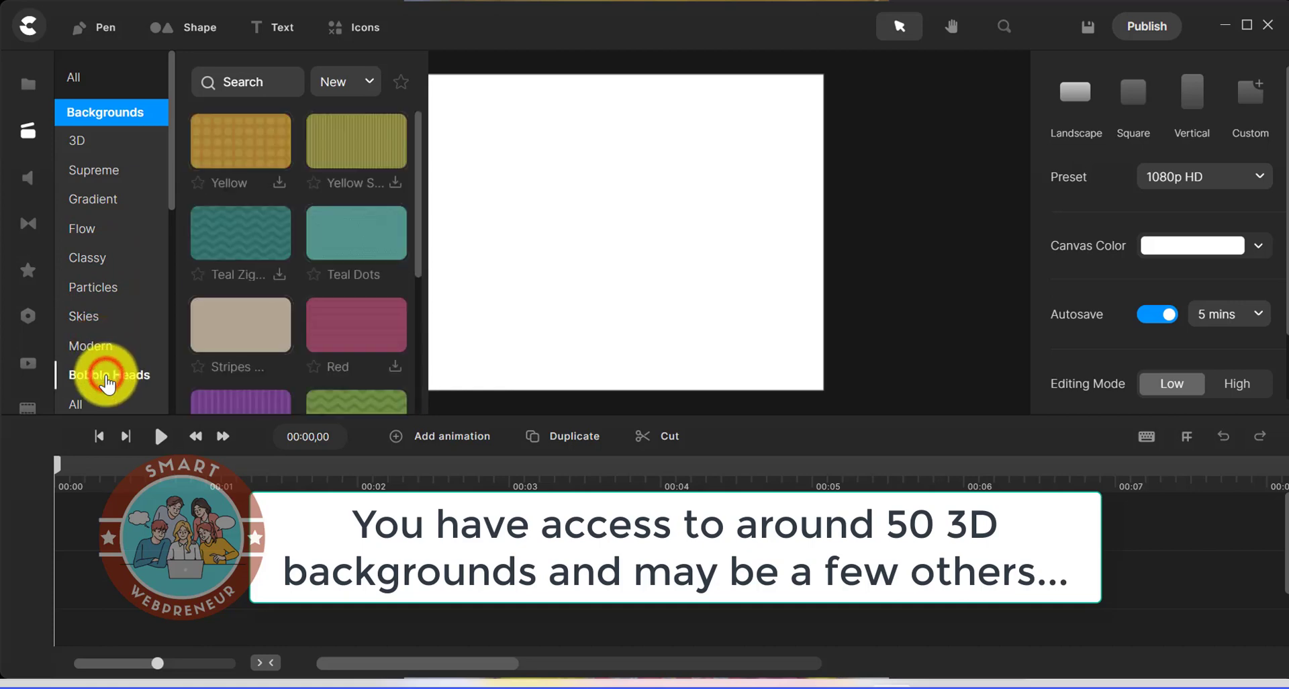
{"action": "left_click", "coordinate": [111, 114]}
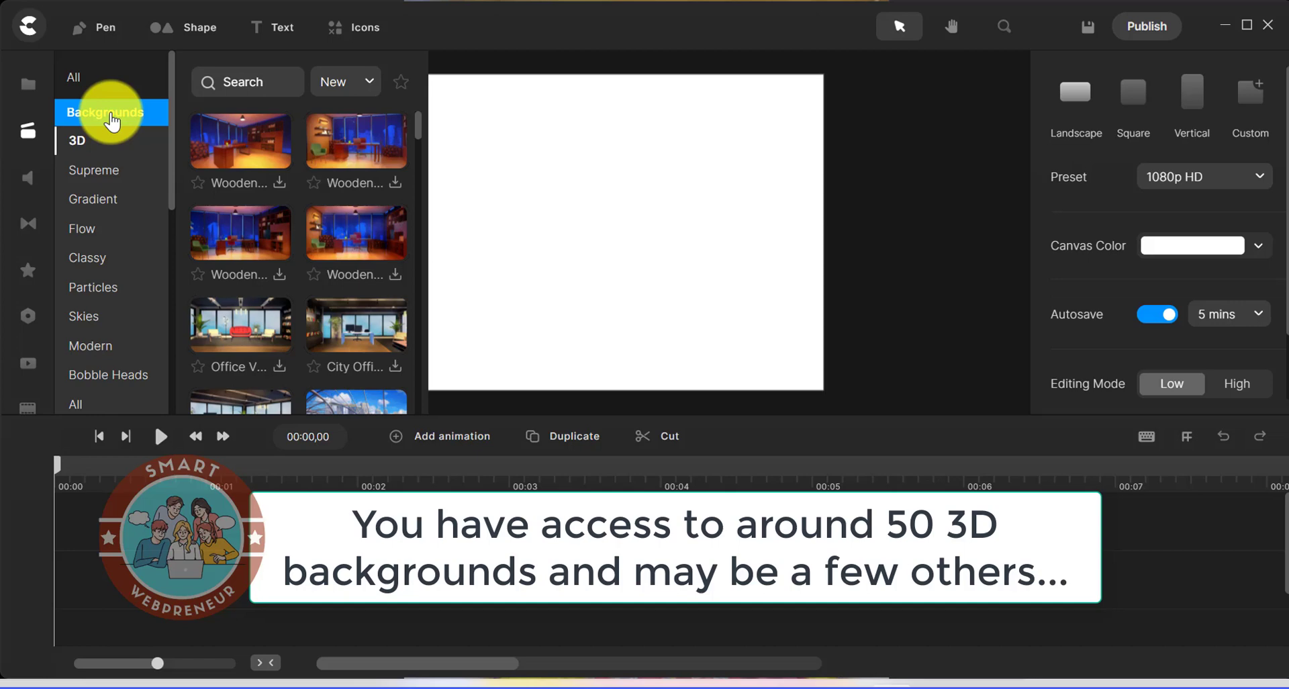
{"action": "left_click_drag", "start_coordinate": [420, 119], "coordinate": [429, 364]}
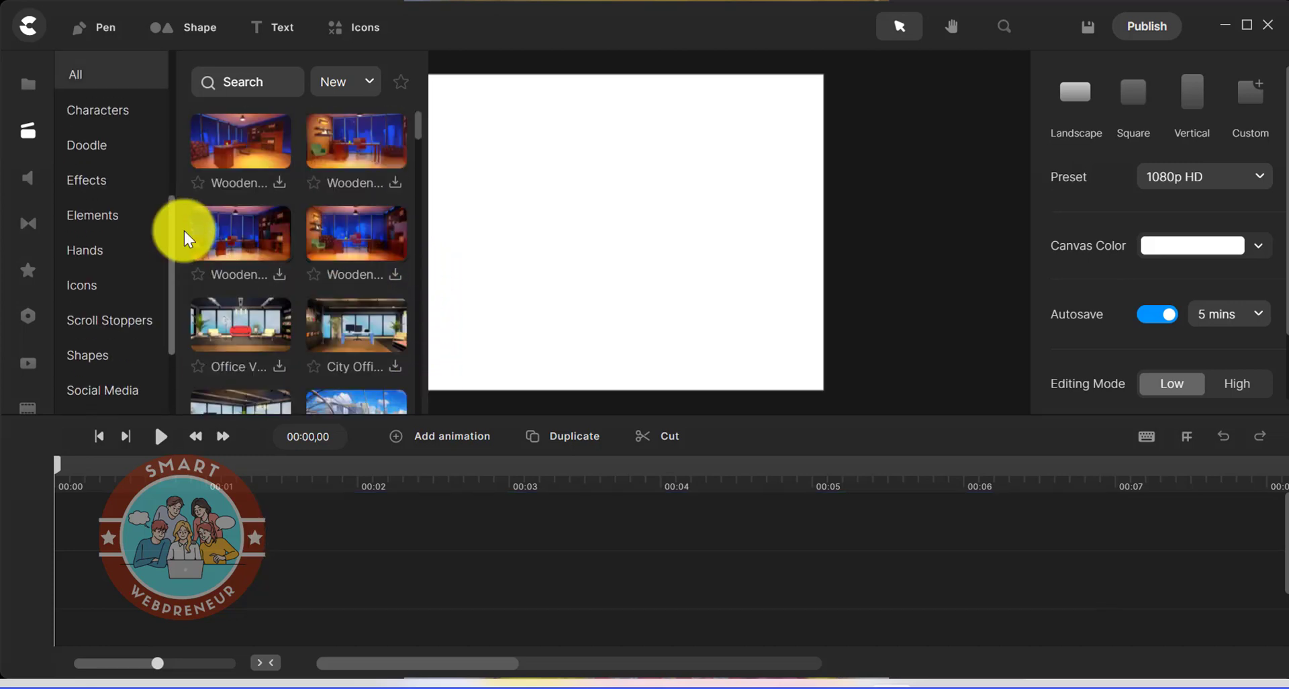
{"action": "scroll", "coordinate": [171, 207], "scroll_direction": "up", "scroll_amount": 1}
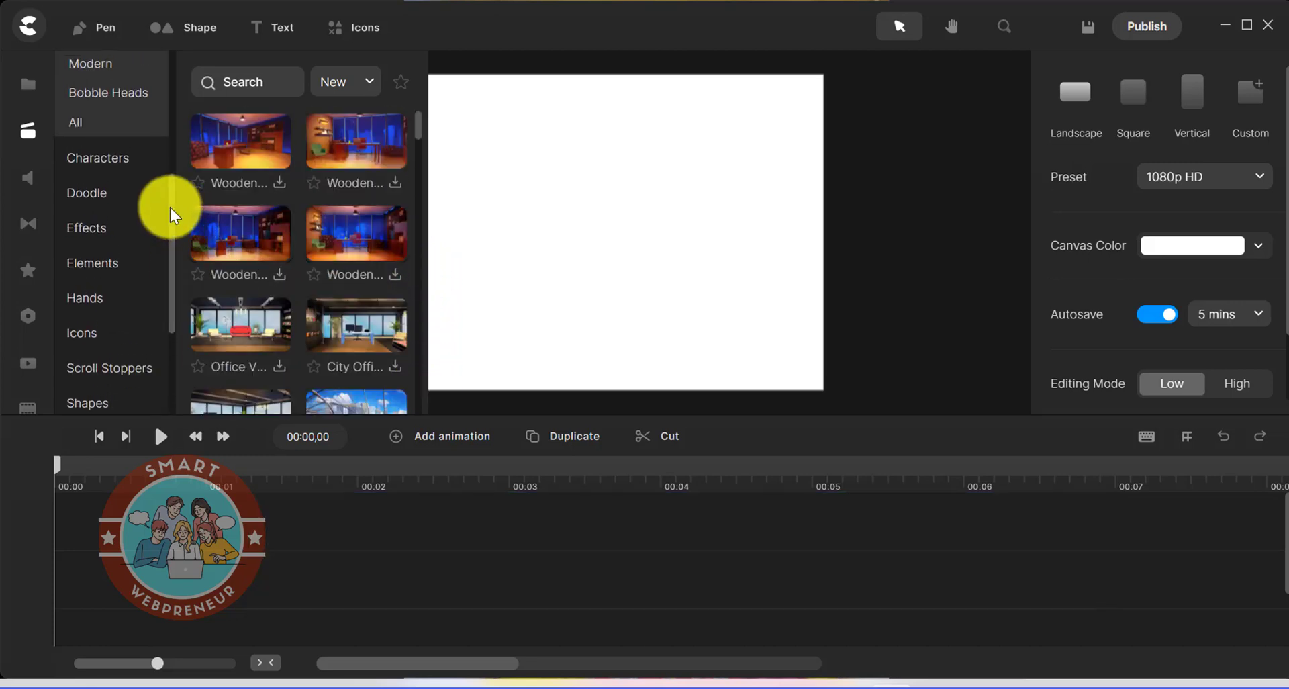
Scroll through the Doodle assets and switch to the Supreme characters.
{"action": "left_click", "coordinate": [122, 163]}
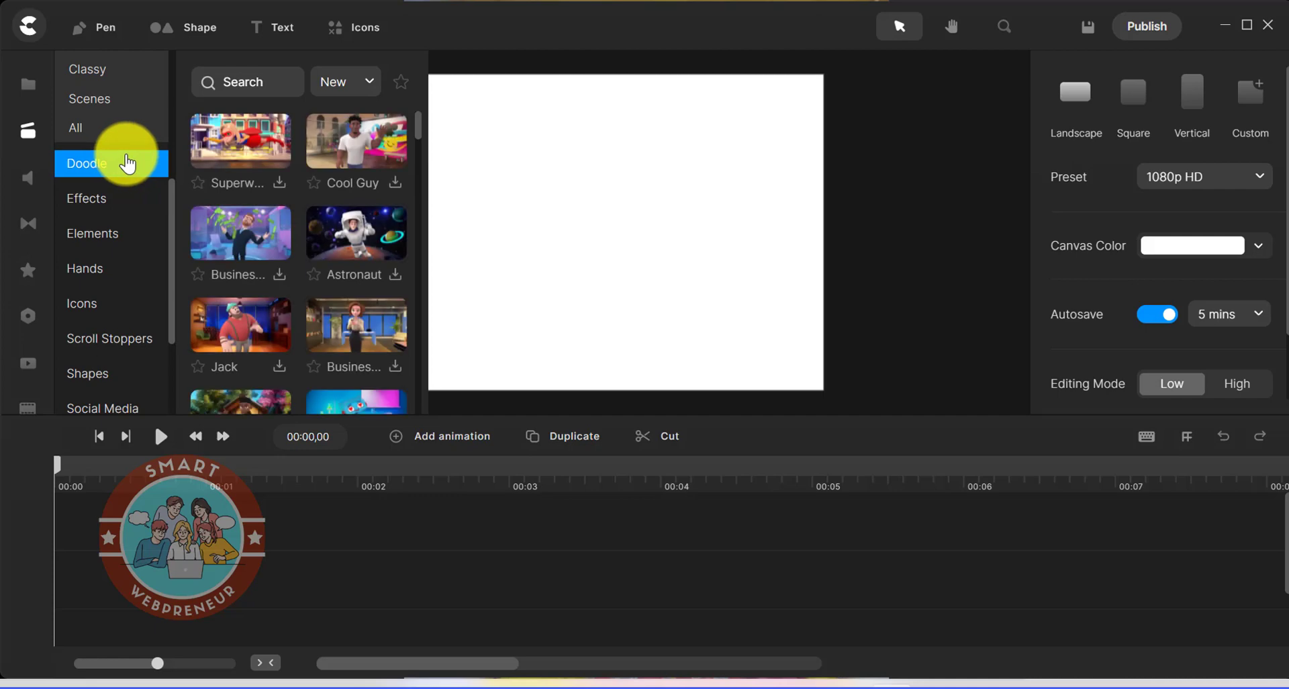
{"action": "mouse_move", "coordinate": [171, 203]}
{"action": "left_mouse_down"}
{"action": "mouse_move", "coordinate": [175, 224]}
{"action": "mouse_move", "coordinate": [175, 90]}
{"action": "left_mouse_up"}
{"action": "left_click", "coordinate": [94, 173]}
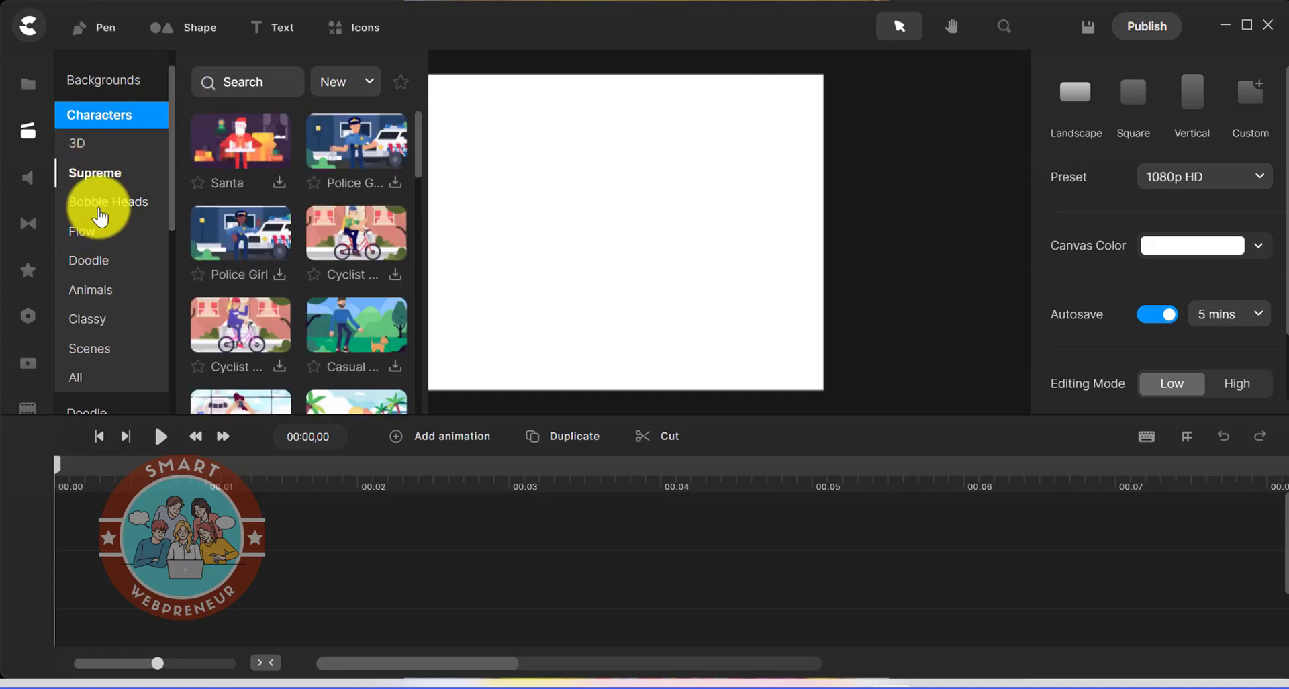
Browse Bobble Heads, Flow, Doodle, Animals, Classy and Scenes characters, ending on All characters.
{"action": "left_click", "coordinate": [99, 205]}
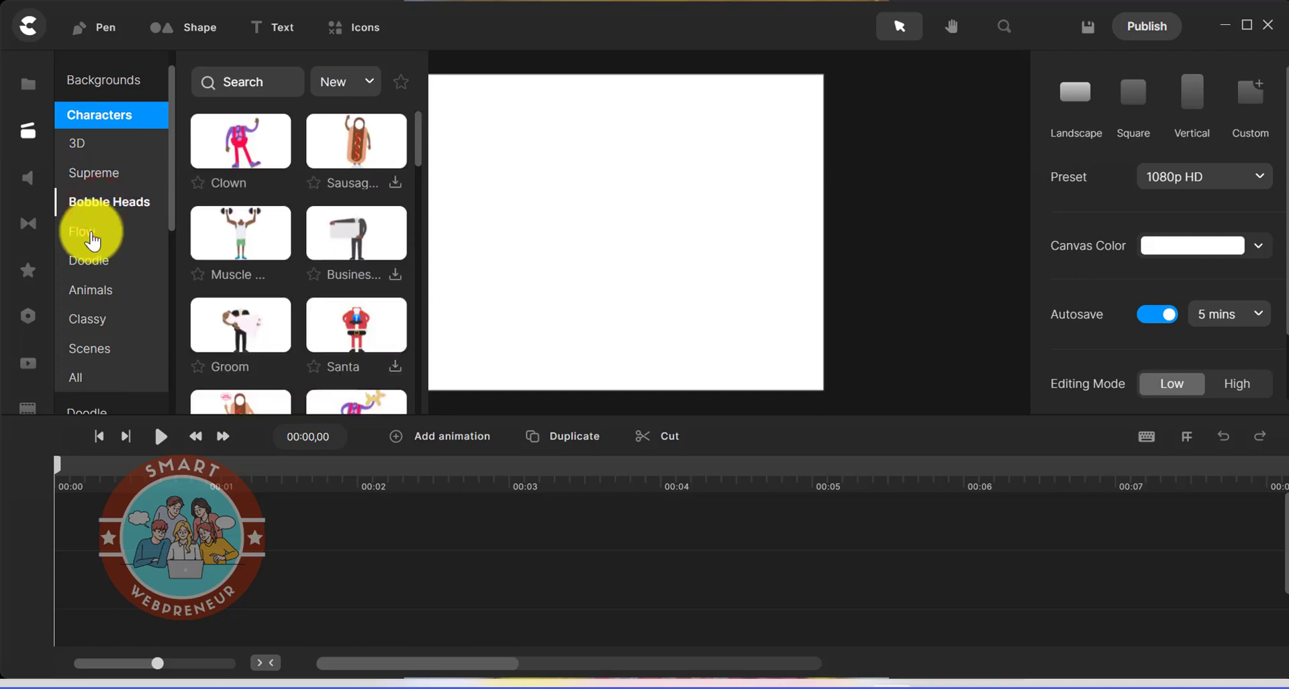
{"action": "left_click", "coordinate": [90, 233]}
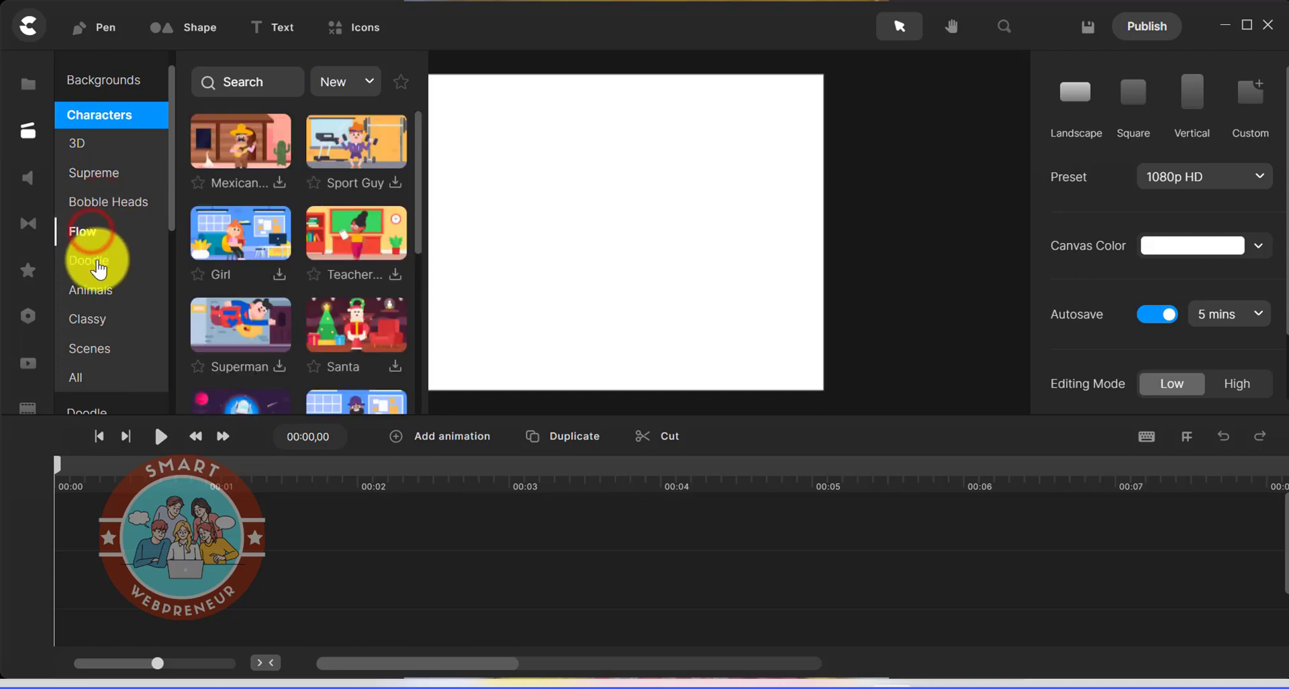
{"action": "left_click", "coordinate": [98, 264]}
{"action": "left_click", "coordinate": [97, 303]}
{"action": "left_click", "coordinate": [94, 320]}
{"action": "left_click", "coordinate": [98, 350]}
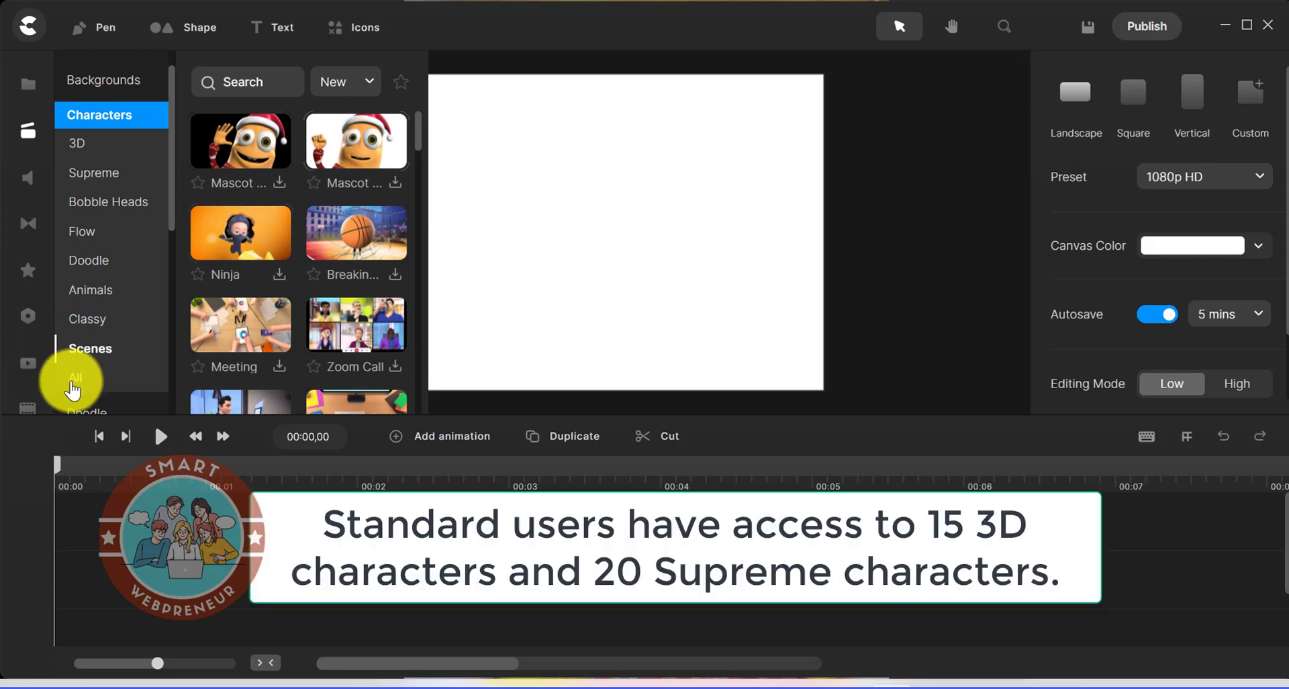
{"action": "left_click", "coordinate": [74, 380]}
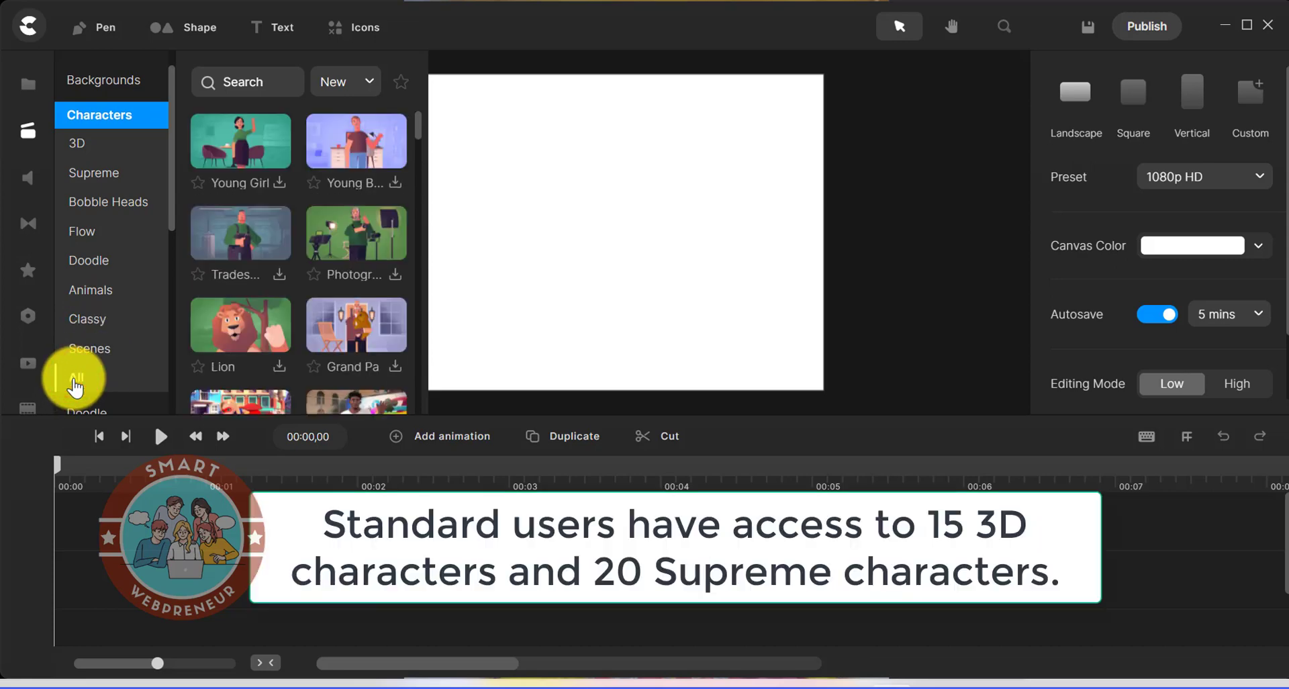
{"action": "left_click_drag", "start_coordinate": [417, 123], "coordinate": [417, 178]}
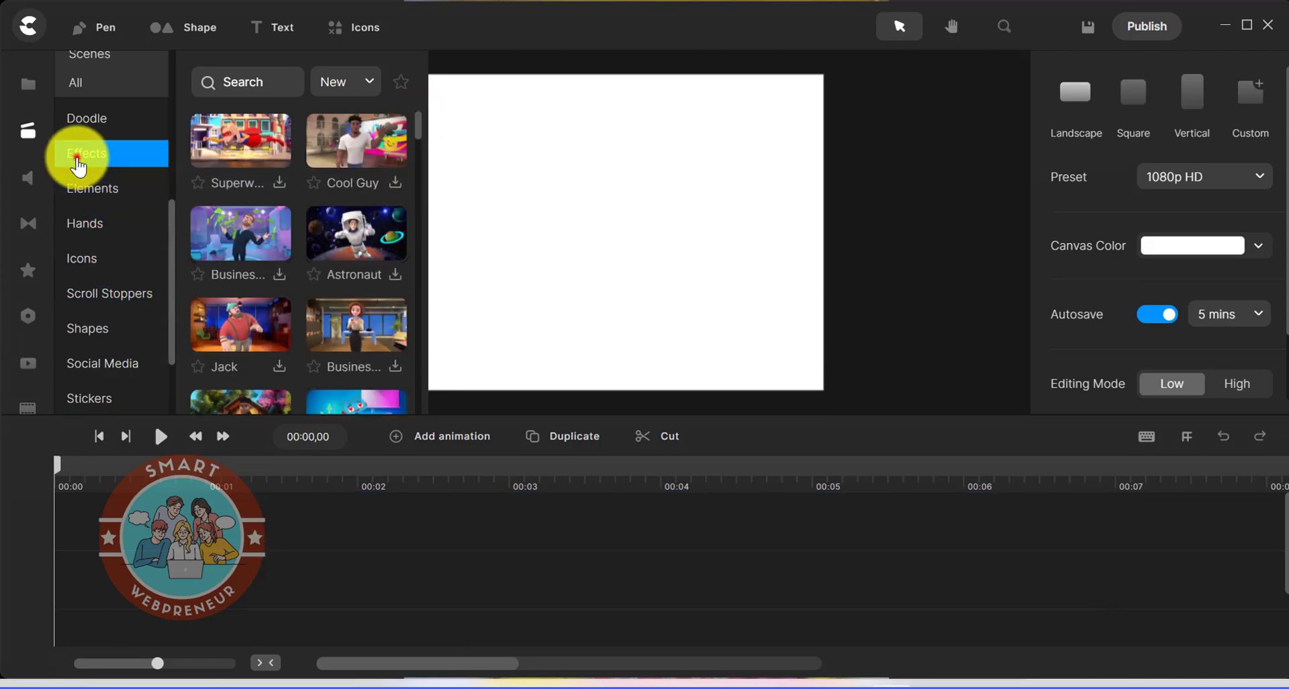
Bring up the Cursors elements in the Effects library.
{"action": "left_click", "coordinate": [72, 150]}
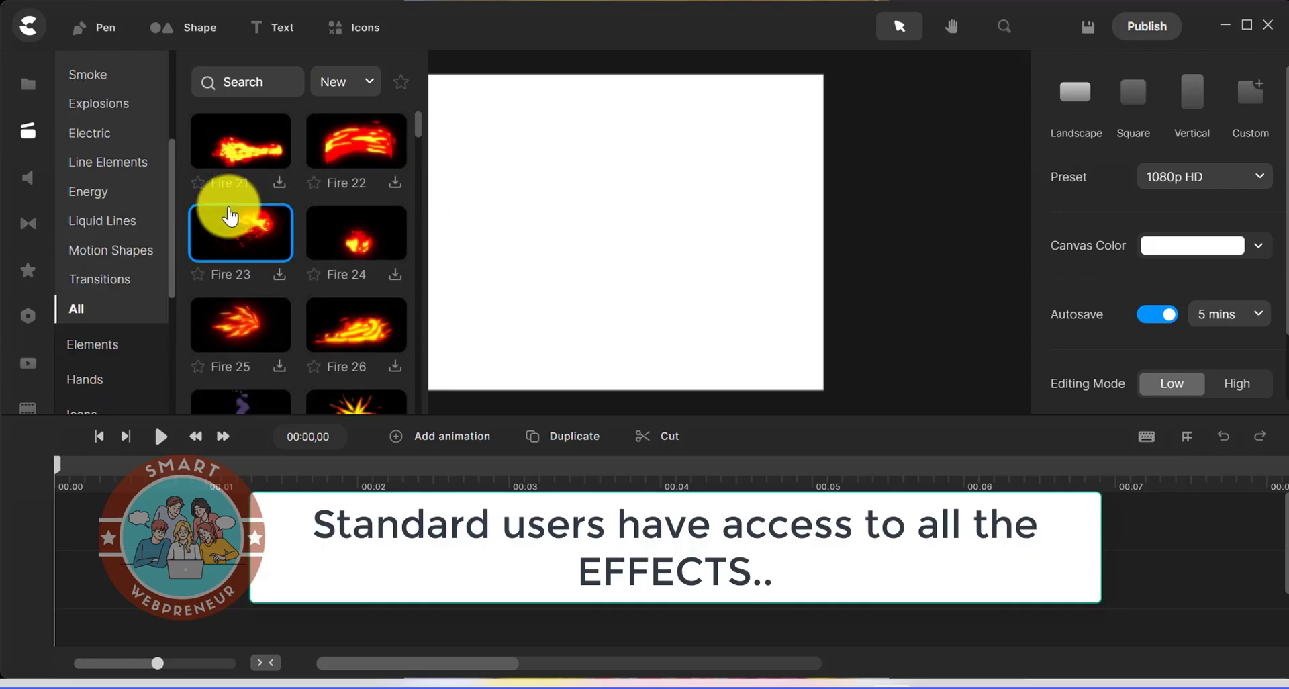
{"action": "scroll", "coordinate": [349, 239], "scroll_direction": "down", "scroll_amount": 5}
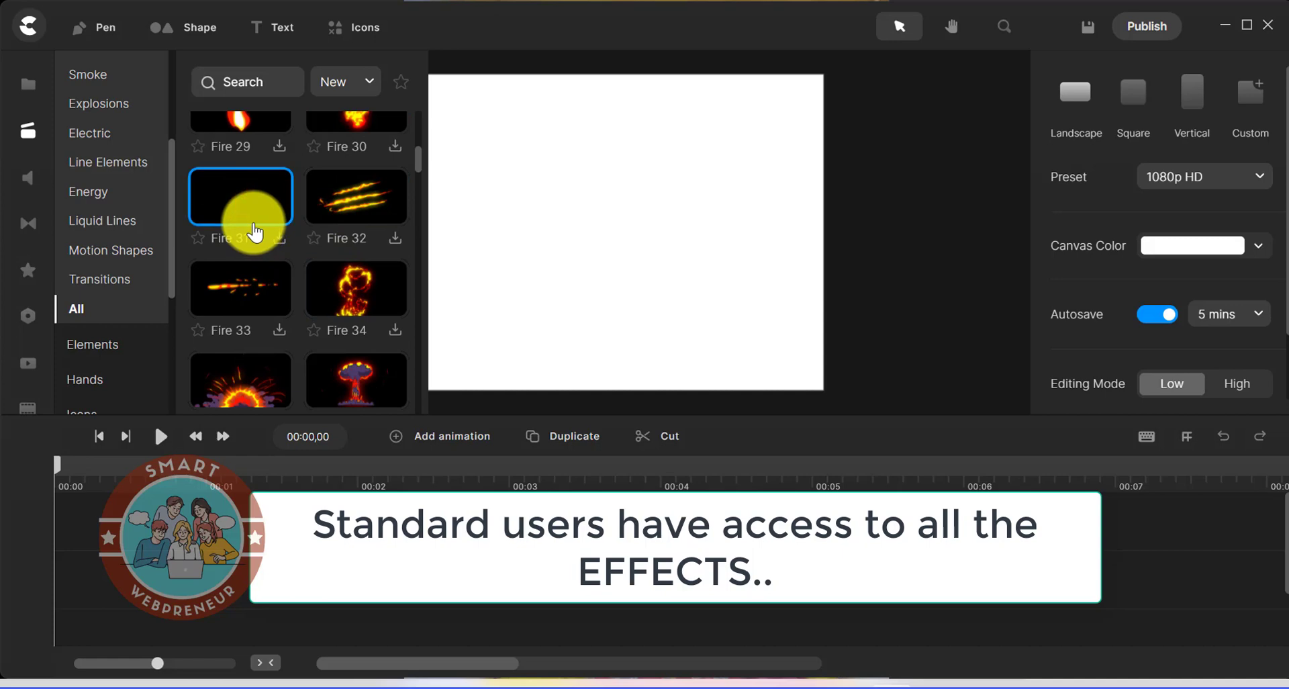
{"action": "left_click", "coordinate": [92, 343]}
{"action": "scroll", "coordinate": [124, 219], "scroll_direction": "up", "scroll_amount": 2}
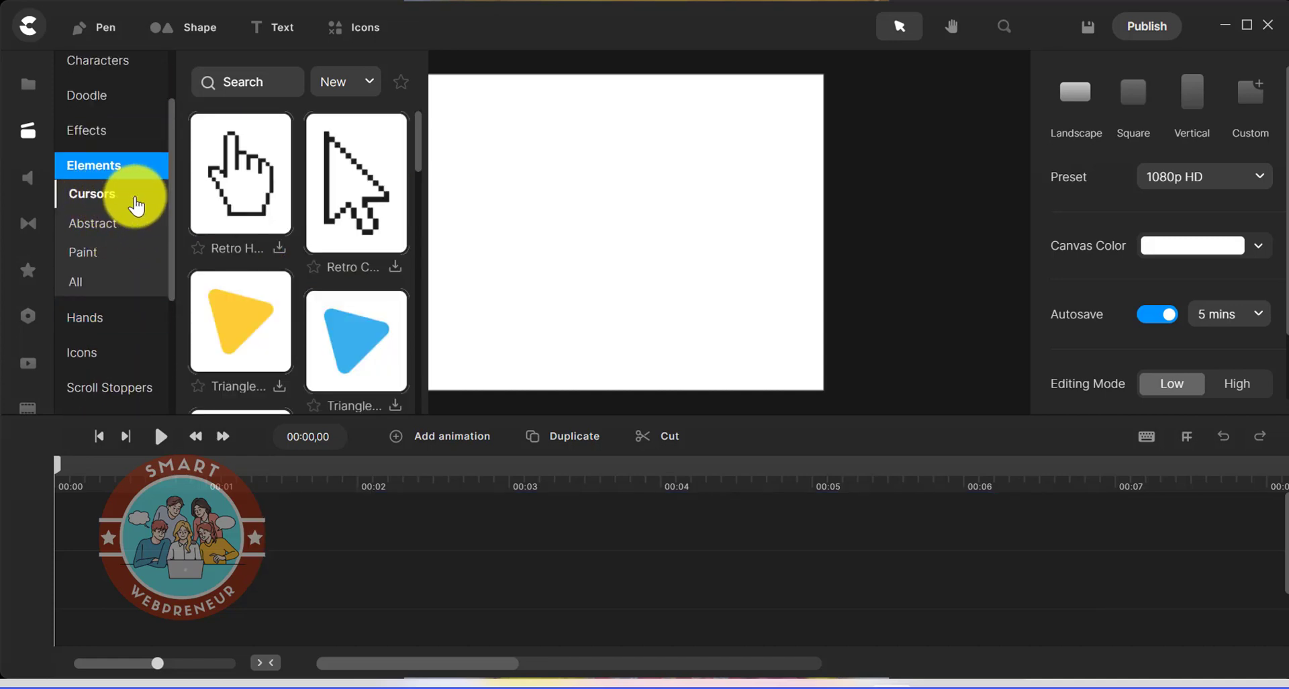
Download the 3D Blue cursor, place it on the canvas, then delete it.
{"action": "left_click", "coordinate": [281, 207]}
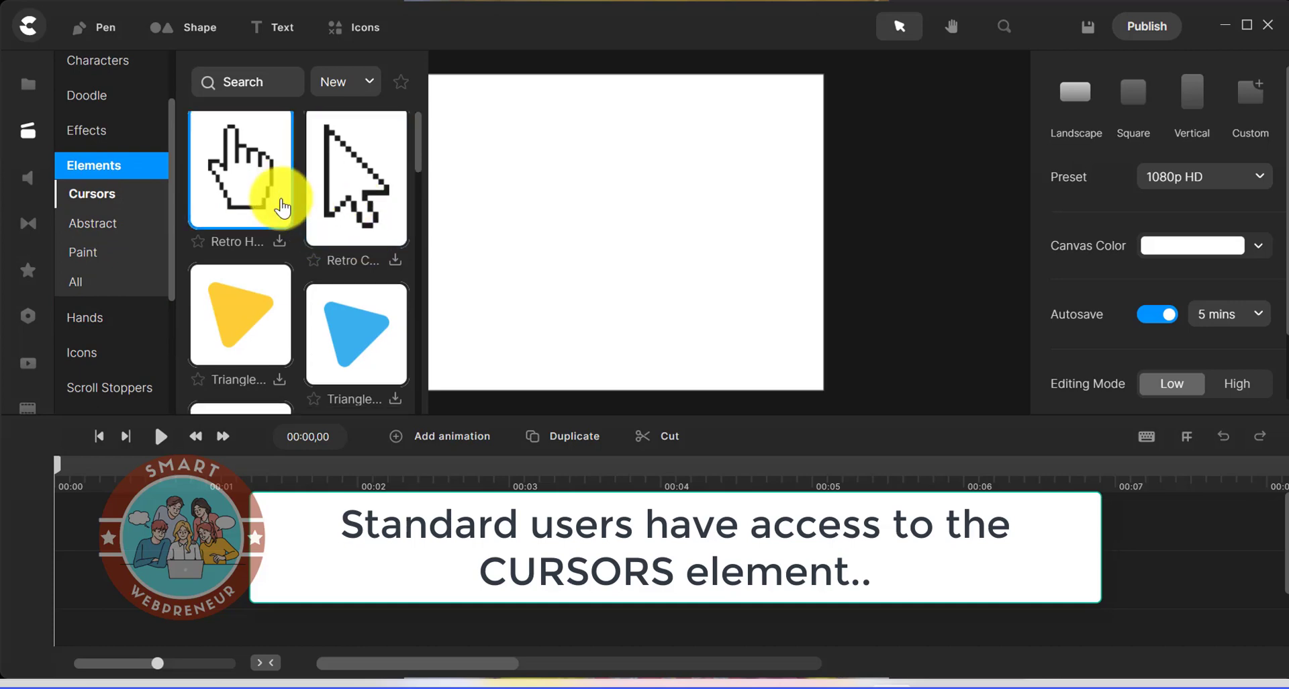
{"action": "scroll", "coordinate": [282, 207], "scroll_direction": "down", "scroll_amount": 5}
{"action": "left_click", "coordinate": [285, 262]}
{"action": "left_click_drag", "start_coordinate": [218, 308], "coordinate": [568, 239]}
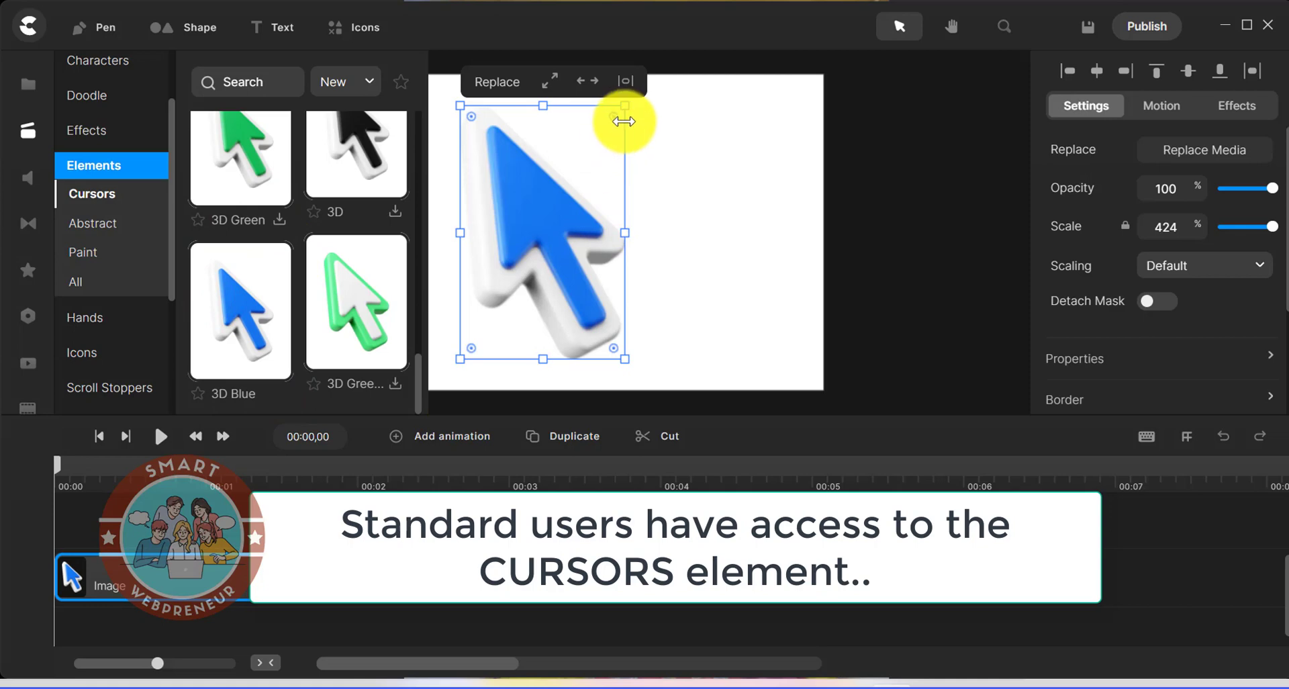
{"action": "key", "text": "Delete"}
{"action": "left_click", "coordinate": [98, 316]}
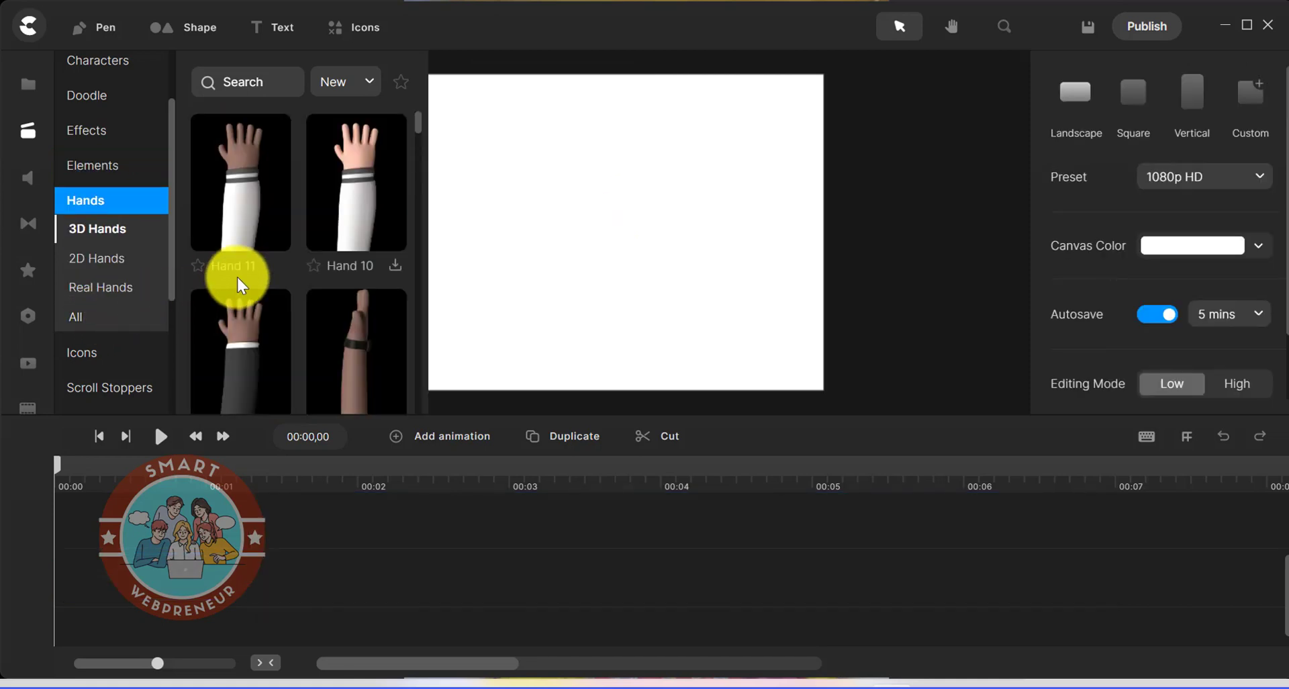
Browse the 2D and real hands, then place the 3D Business Man character on the canvas.
{"action": "left_click", "coordinate": [111, 239]}
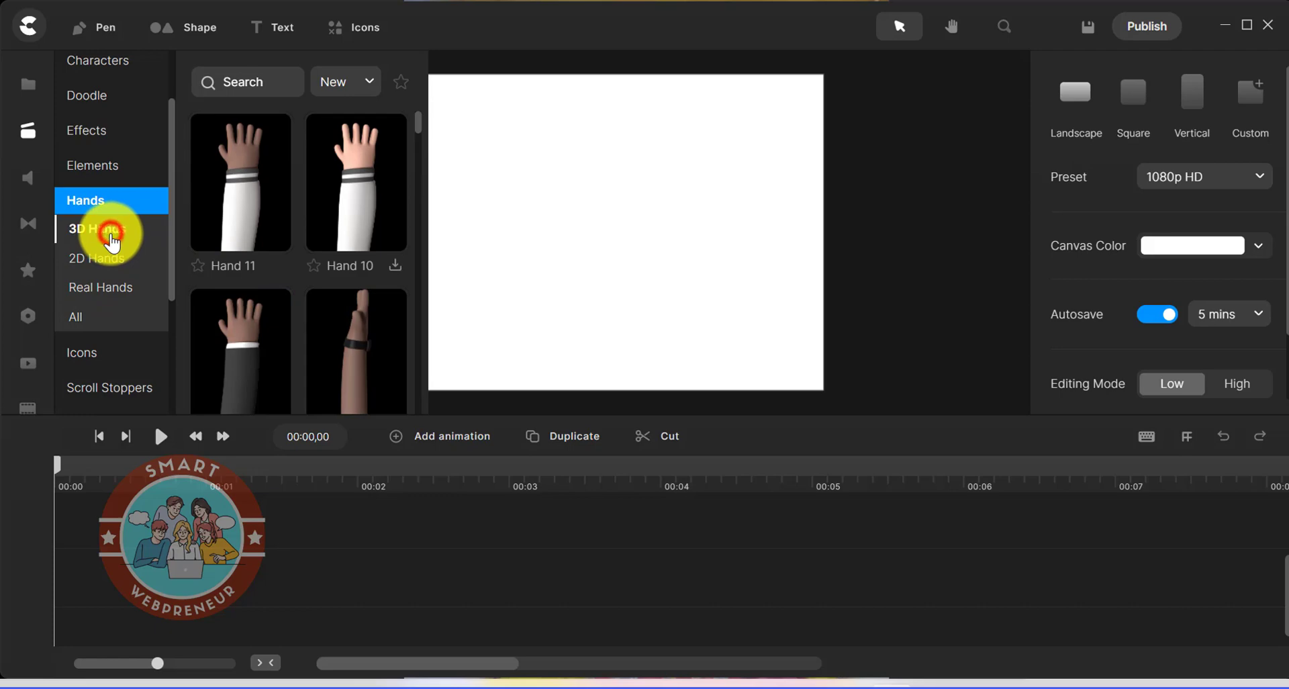
{"action": "left_click", "coordinate": [115, 262]}
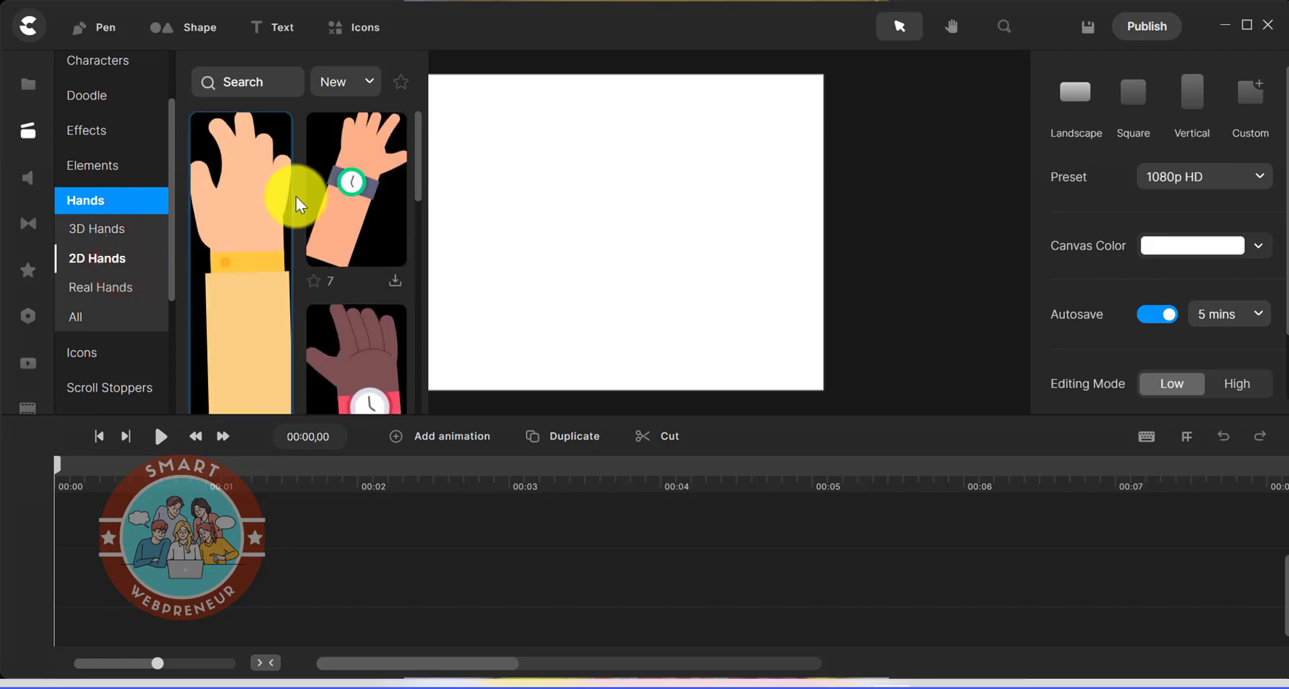
{"action": "scroll", "coordinate": [331, 219], "scroll_direction": "down", "scroll_amount": 5}
{"action": "left_click", "coordinate": [119, 287]}
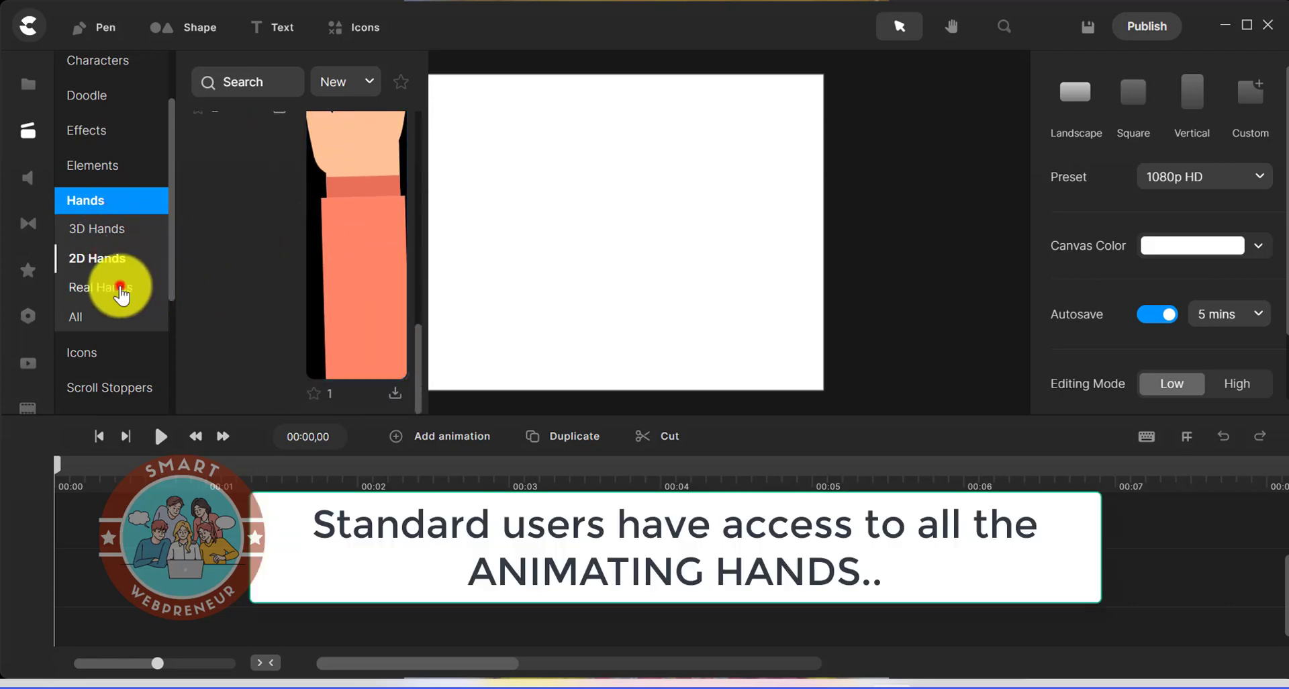
{"action": "scroll", "coordinate": [168, 253], "scroll_direction": "up", "scroll_amount": 3}
{"action": "left_click", "coordinate": [99, 147]}
{"action": "left_click_drag", "start_coordinate": [209, 169], "coordinate": [548, 195]}
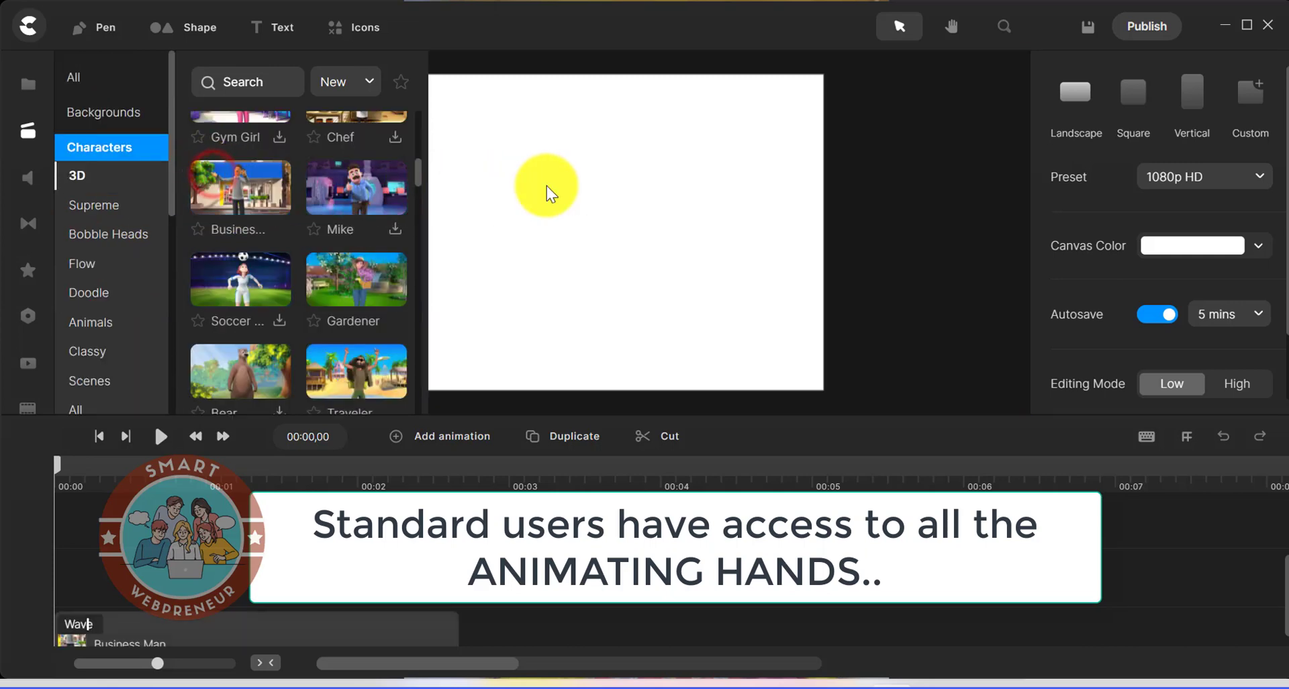
Apply the Doodle effect to Business Man, lengthen its drawing part, and preview it.
{"action": "left_click", "coordinate": [28, 270]}
{"action": "left_click_drag", "start_coordinate": [128, 208], "coordinate": [625, 215]}
{"action": "left_click_drag", "start_coordinate": [200, 592], "coordinate": [318, 591]}
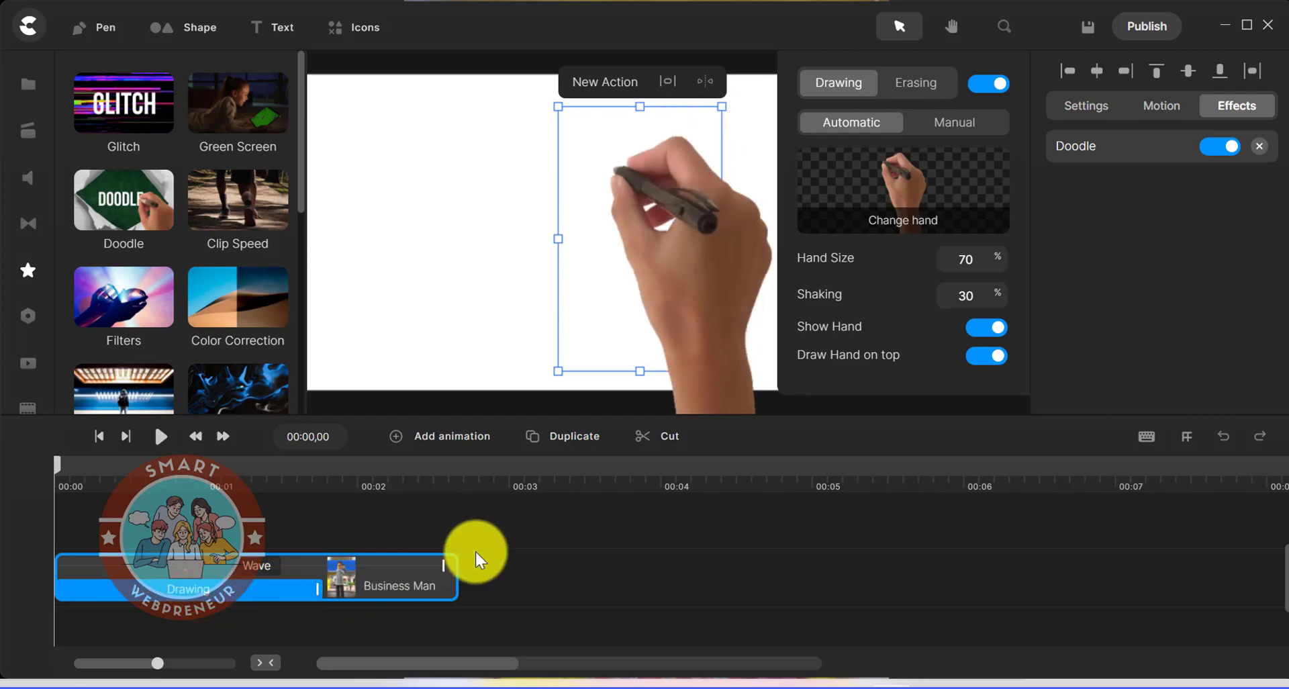
{"action": "left_click", "coordinate": [691, 547]}
{"action": "left_click", "coordinate": [166, 441]}
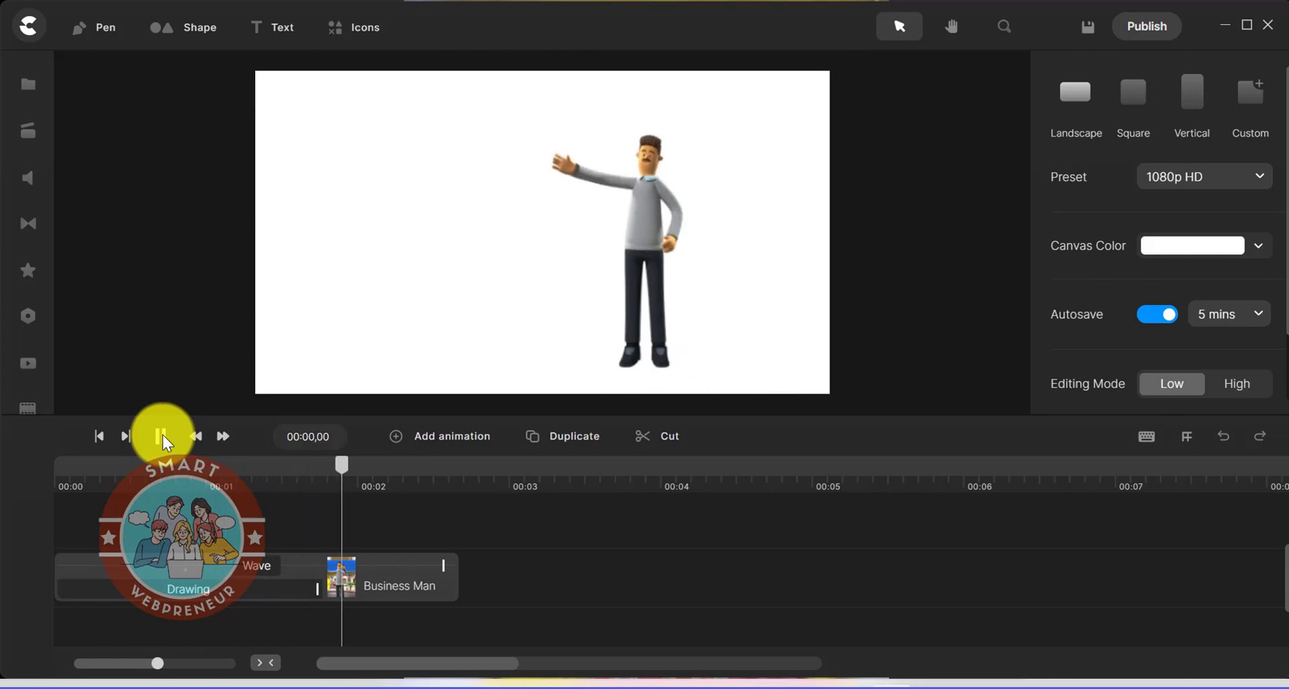
{"action": "left_click", "coordinate": [279, 595]}
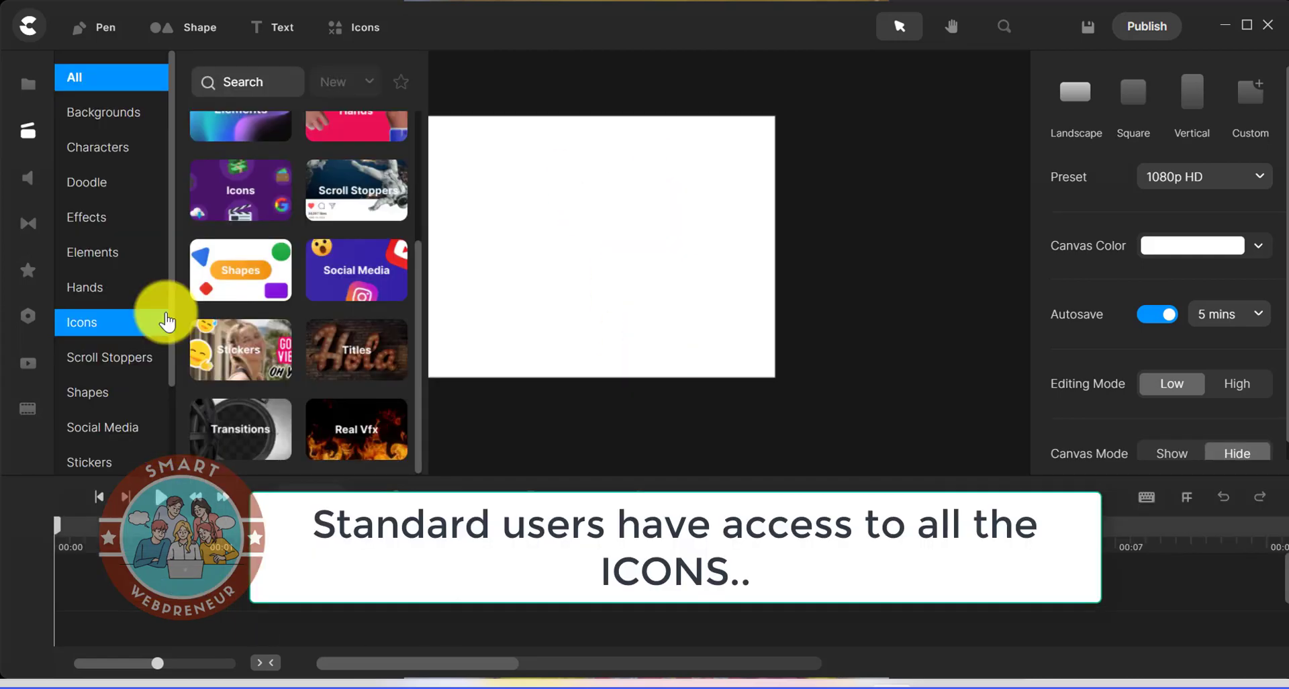
Place the Wine glass icon, shrink it to scale 64, move it up-right, and preview it.
{"action": "scroll", "coordinate": [211, 283], "scroll_direction": "up", "scroll_amount": 2}
{"action": "left_click", "coordinate": [224, 293]}
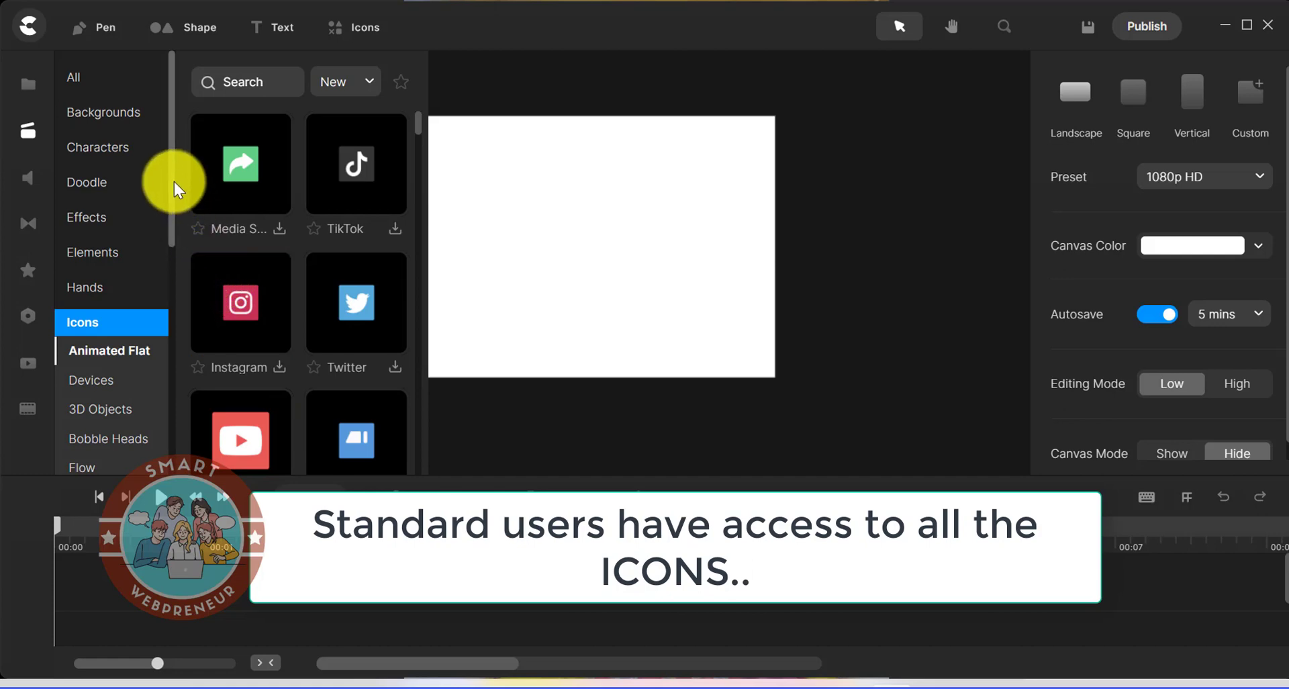
{"action": "scroll", "coordinate": [288, 336], "scroll_direction": "down", "scroll_amount": 5}
{"action": "left_click_drag", "start_coordinate": [295, 337], "coordinate": [560, 306]}
{"action": "left_click_drag", "start_coordinate": [795, 93], "coordinate": [598, 231]}
{"action": "left_click_drag", "start_coordinate": [530, 306], "coordinate": [658, 202]}
{"action": "left_click", "coordinate": [55, 547]}
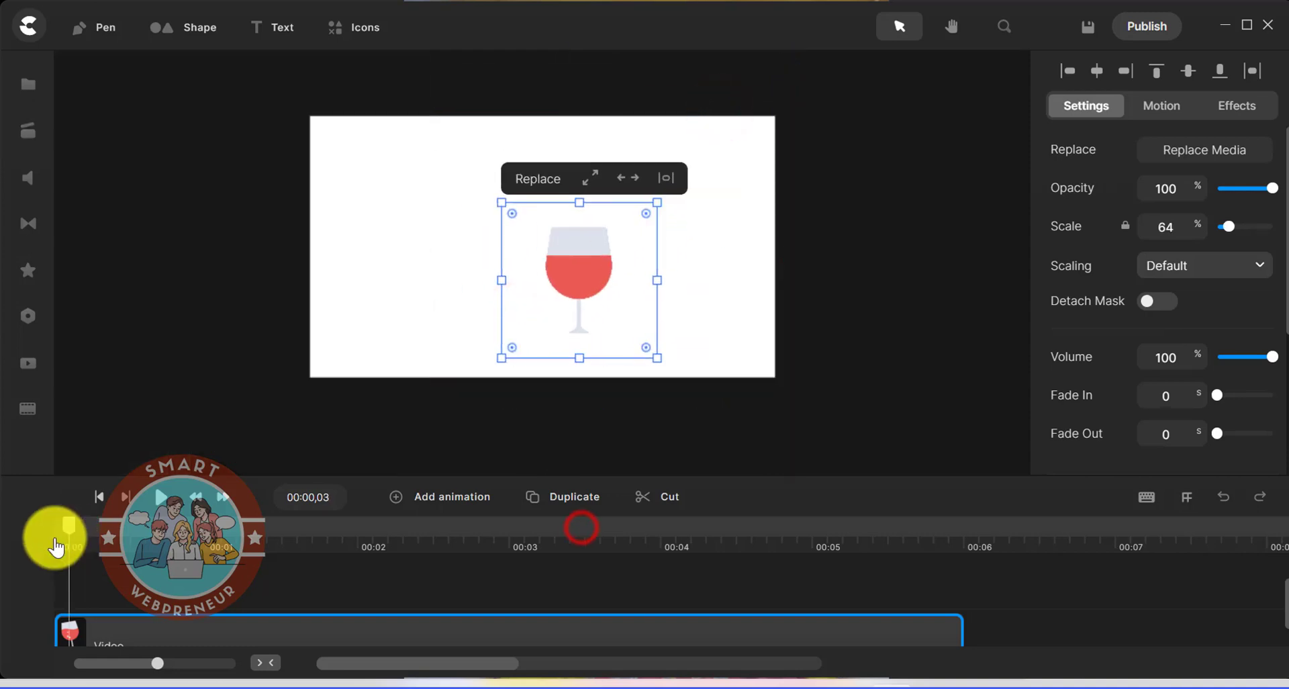
{"action": "left_click", "coordinate": [163, 498]}
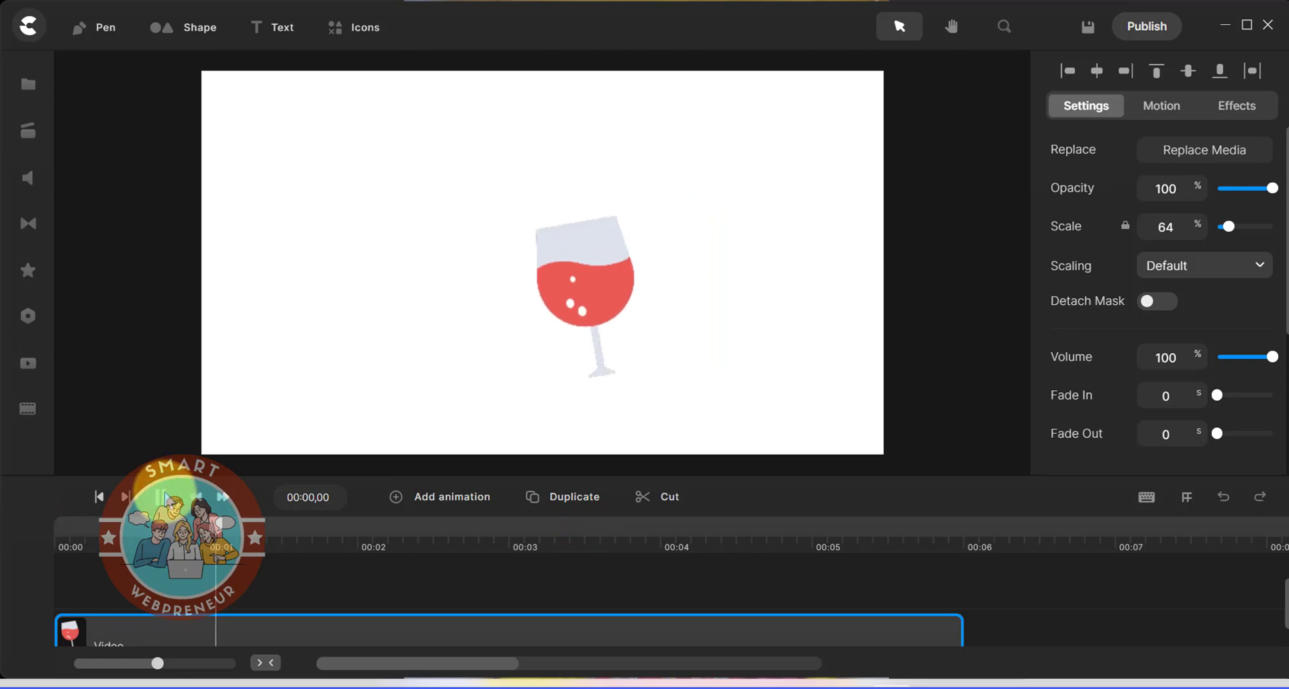
{"action": "left_click", "coordinate": [618, 340]}
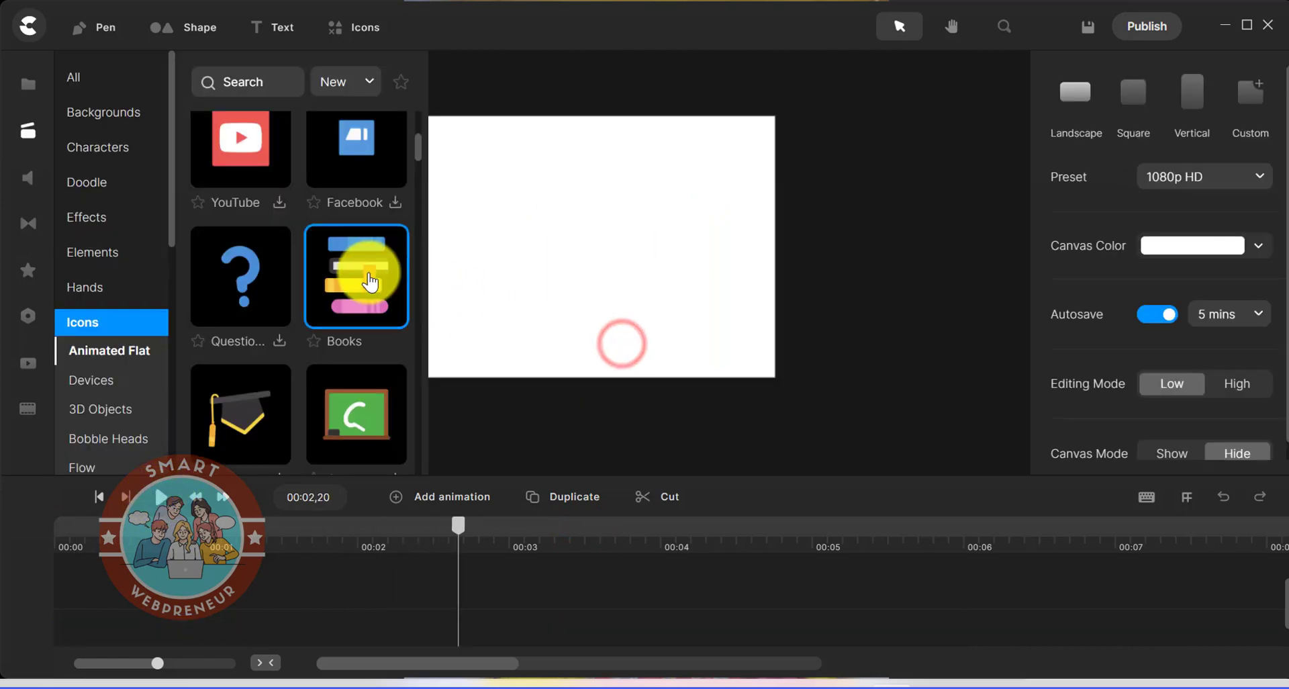
Add the Books icon, move its clip to the timeline start, and preview its animation.
{"action": "left_click_drag", "start_coordinate": [394, 265], "coordinate": [556, 260]}
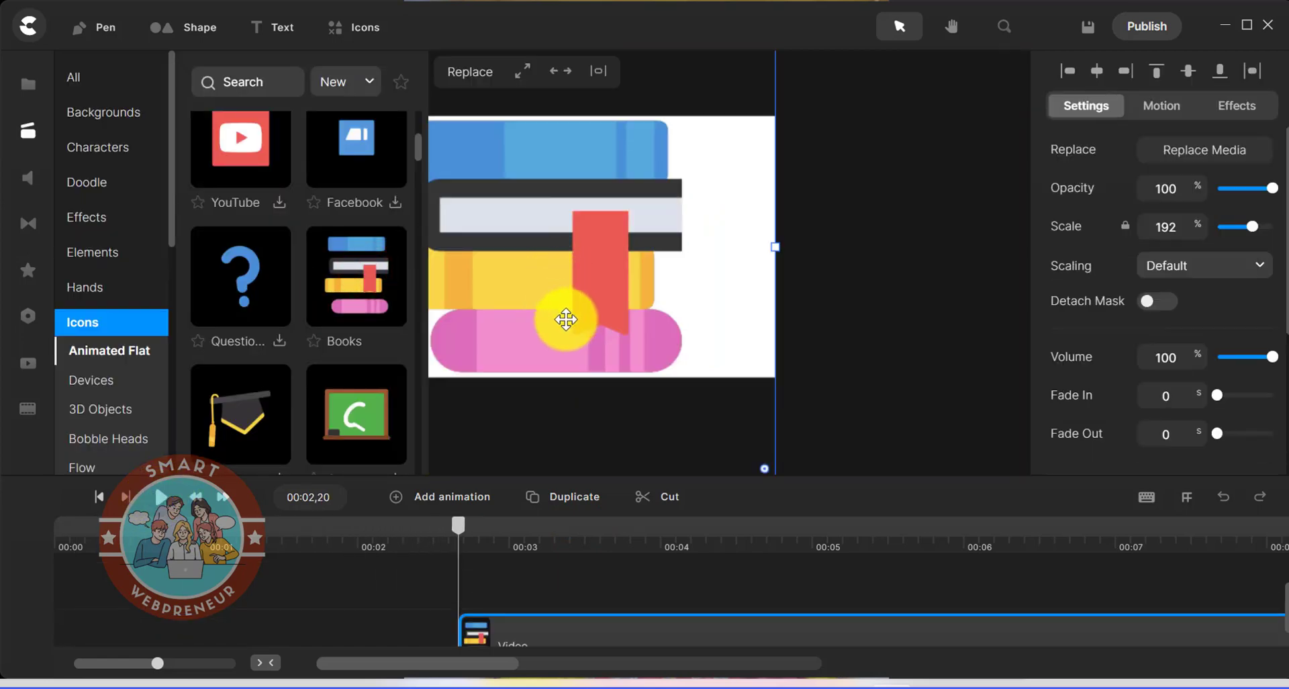
{"action": "left_click_drag", "start_coordinate": [533, 637], "coordinate": [232, 621]}
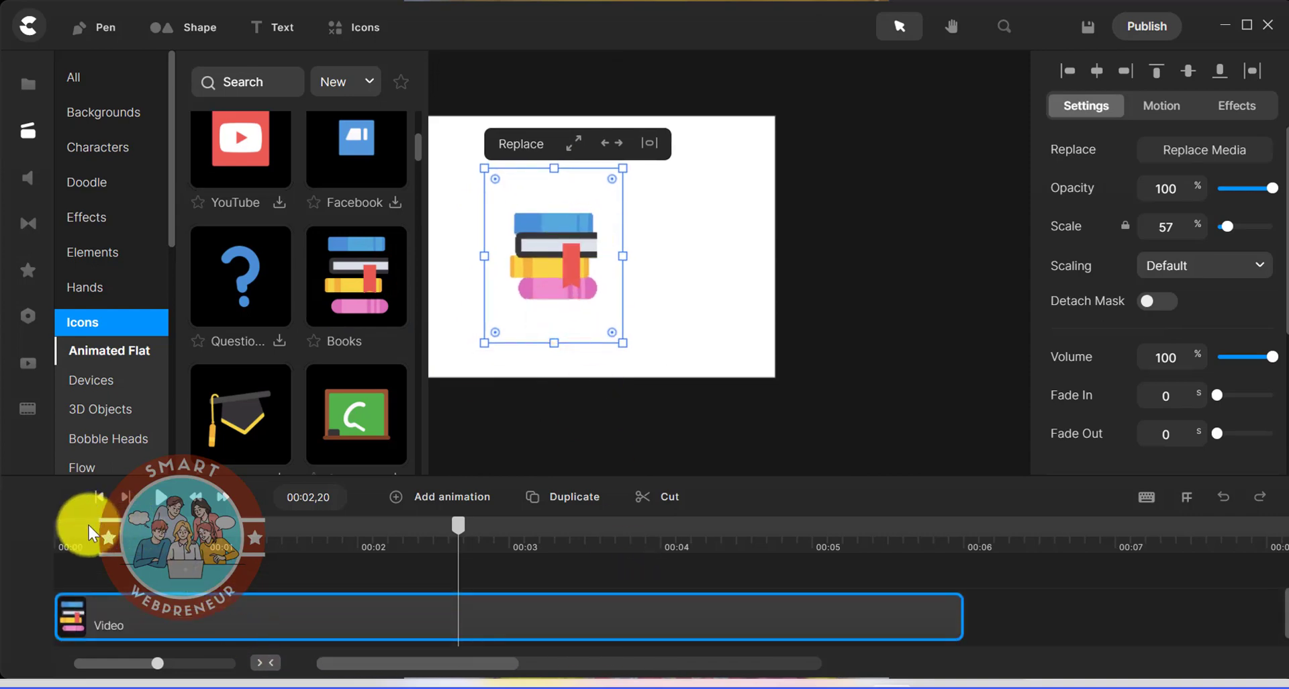
{"action": "left_click_drag", "start_coordinate": [88, 531], "coordinate": [57, 522]}
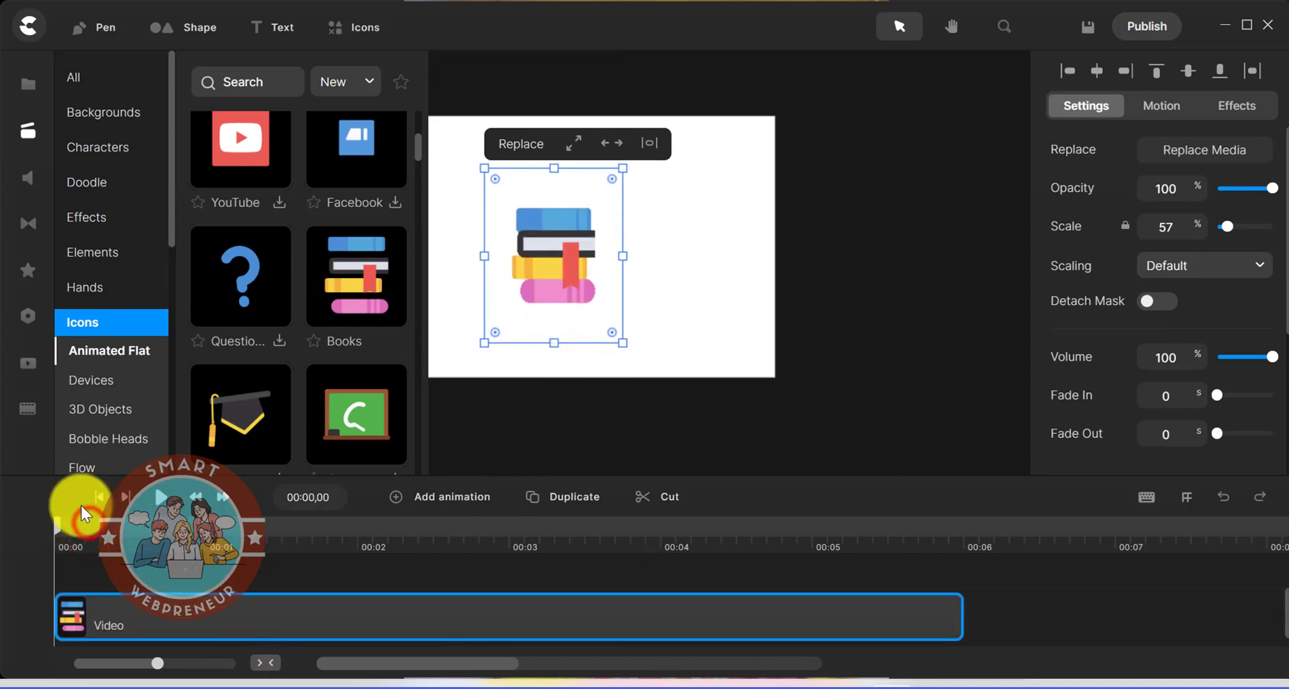
{"action": "left_click", "coordinate": [161, 499]}
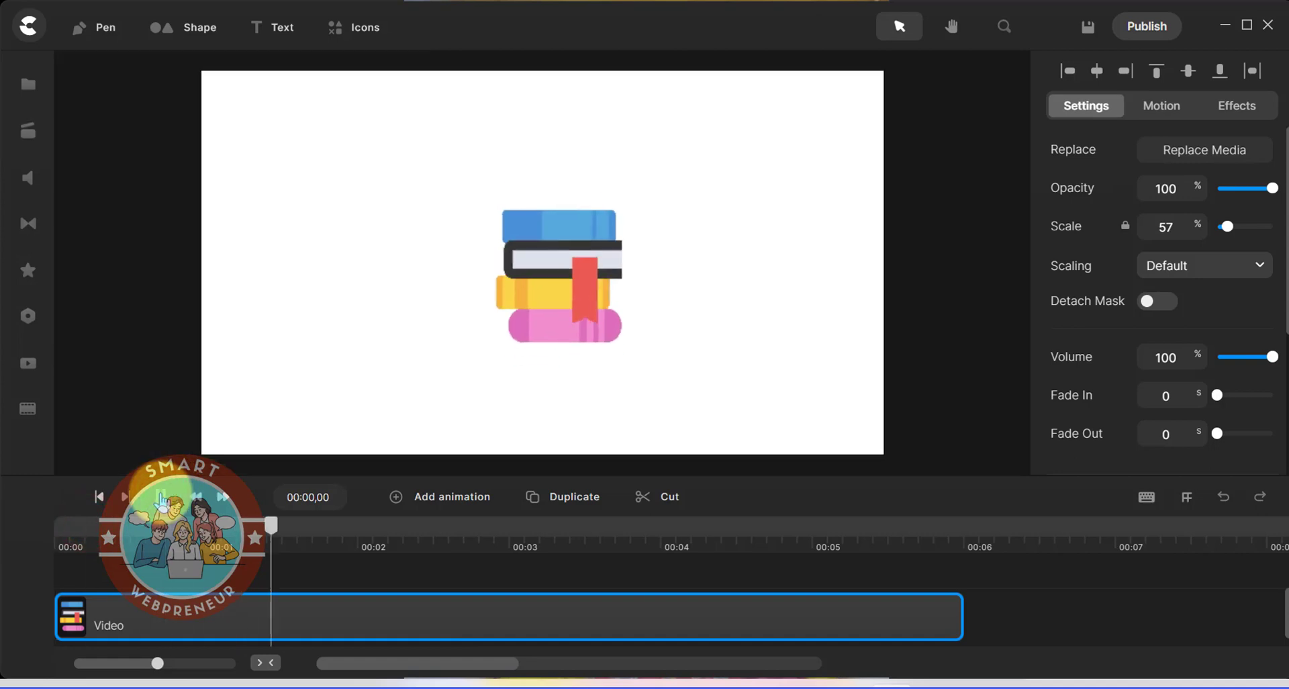
{"action": "left_click", "coordinate": [160, 498]}
{"action": "left_click", "coordinate": [27, 130]}
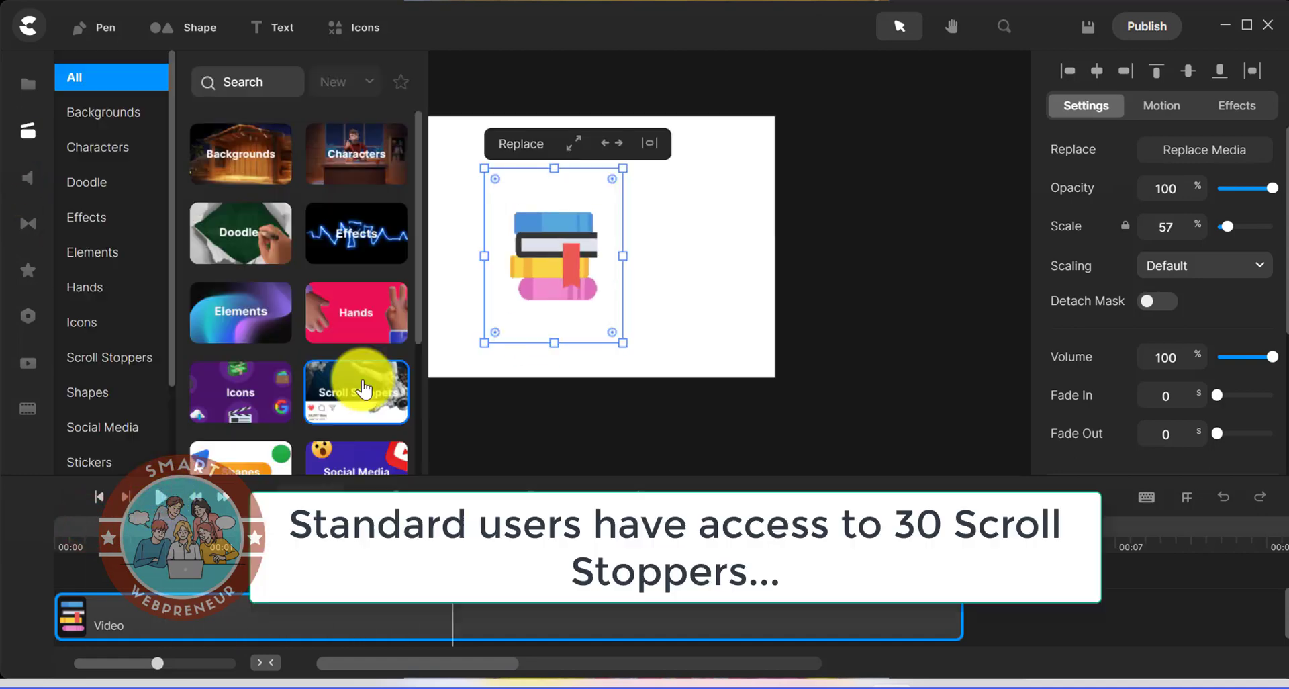
Place the Wave scroll stopper on the canvas and preview its animation.
{"action": "left_click", "coordinate": [111, 357]}
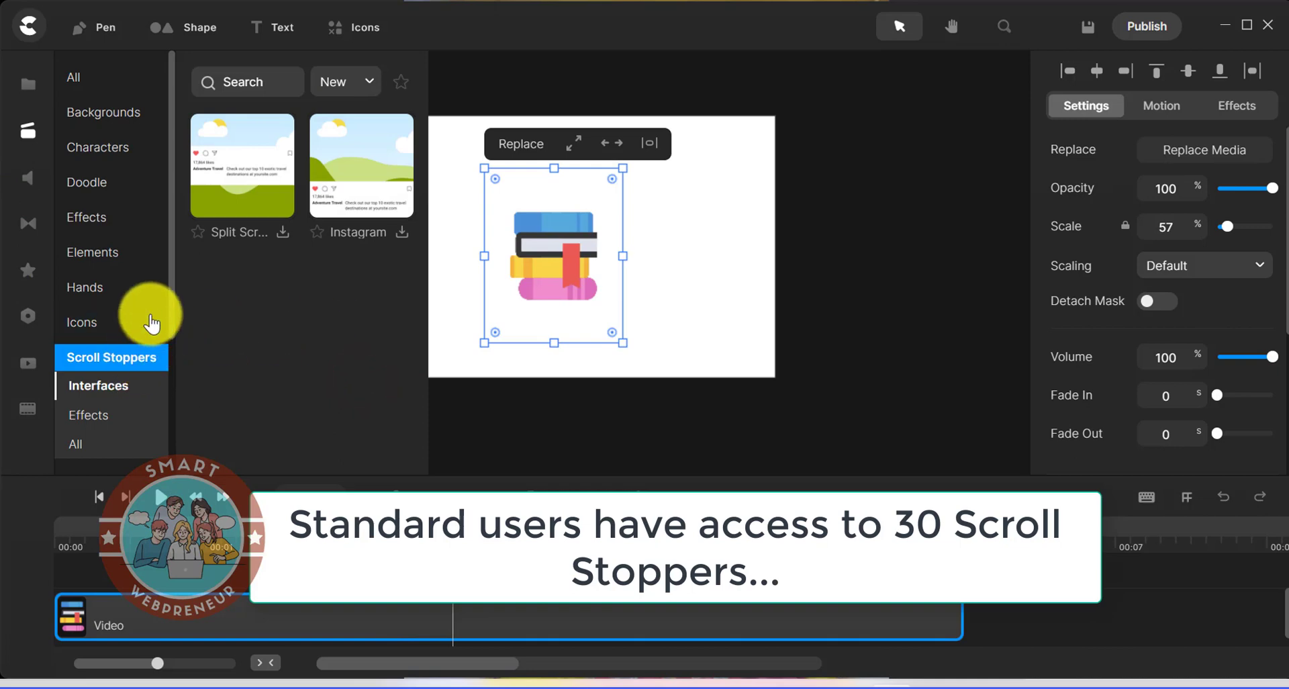
{"action": "scroll", "coordinate": [168, 307], "scroll_direction": "down", "scroll_amount": 3}
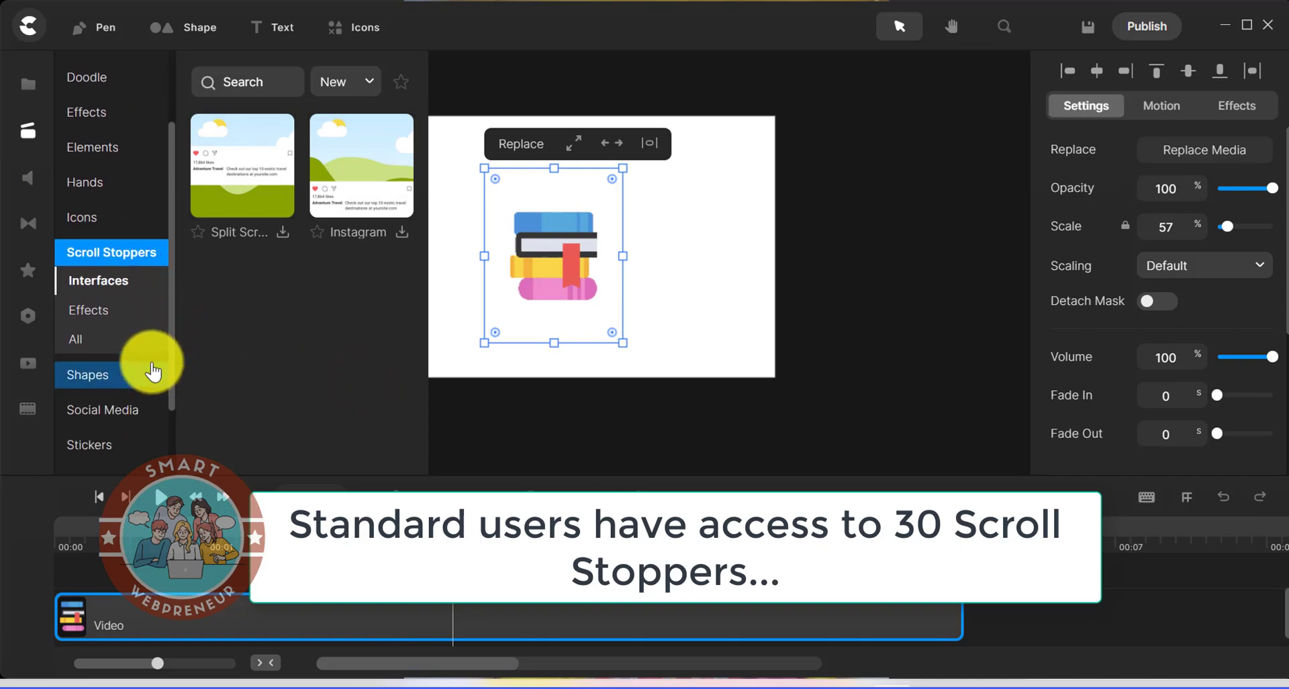
{"action": "left_click", "coordinate": [89, 309]}
{"action": "left_click", "coordinate": [249, 306]}
{"action": "left_click_drag", "start_coordinate": [281, 310], "coordinate": [530, 201]}
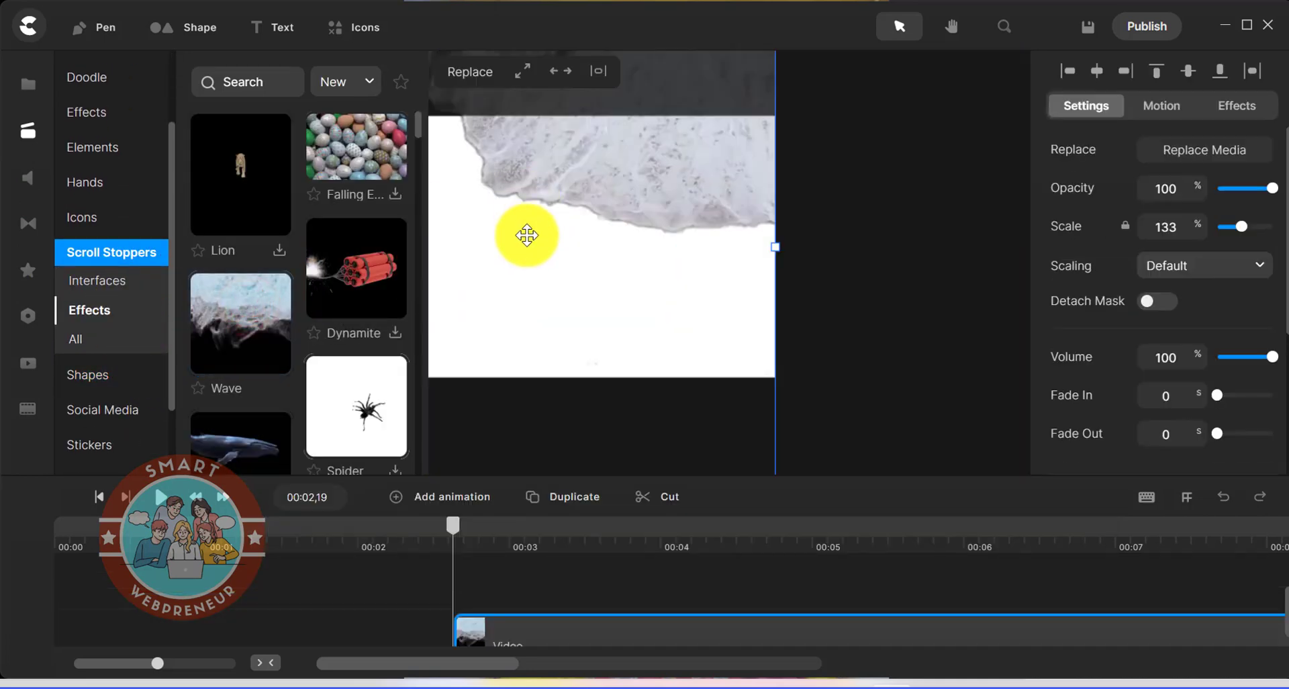
{"action": "left_click", "coordinate": [159, 497]}
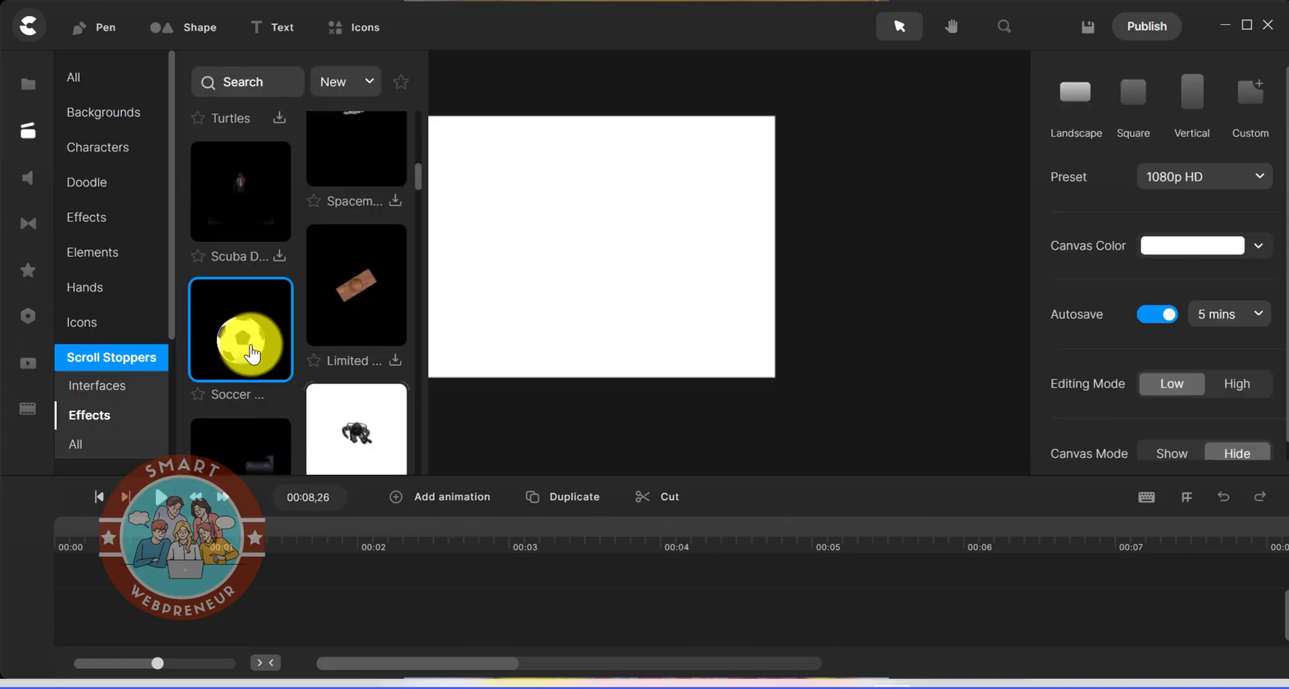
Add and preview the Soccer scroll stopper, then show the Basic Shapes assets.
{"action": "left_click_drag", "start_coordinate": [241, 332], "coordinate": [543, 253]}
{"action": "left_click", "coordinate": [159, 497]}
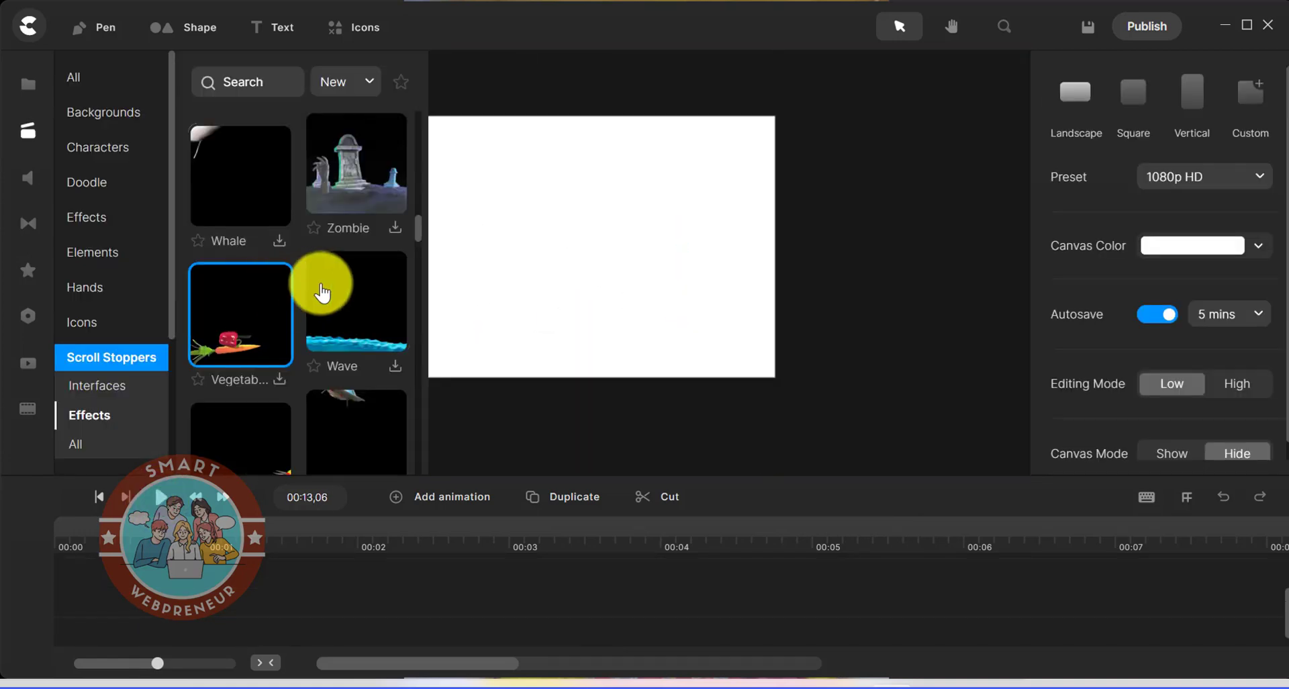
{"action": "scroll", "coordinate": [353, 303], "scroll_direction": "down", "scroll_amount": 3}
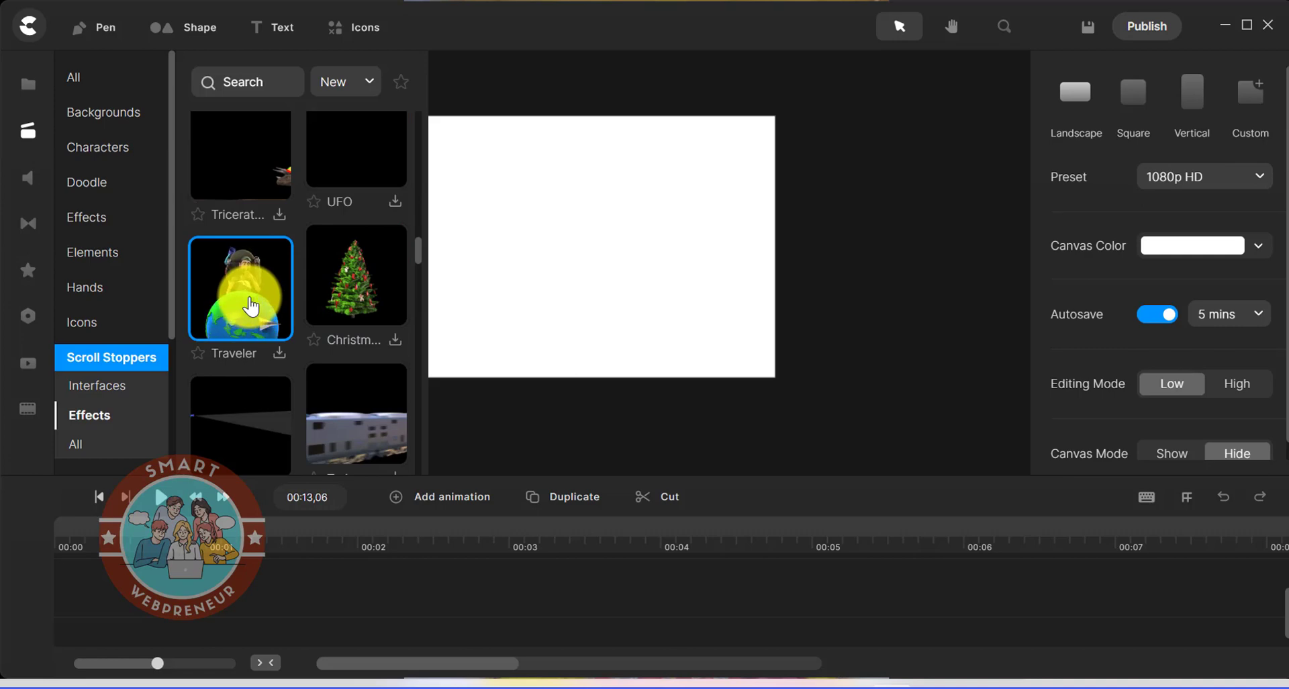
{"action": "scroll", "coordinate": [107, 282], "scroll_direction": "down", "scroll_amount": 3}
{"action": "left_click", "coordinate": [102, 284]}
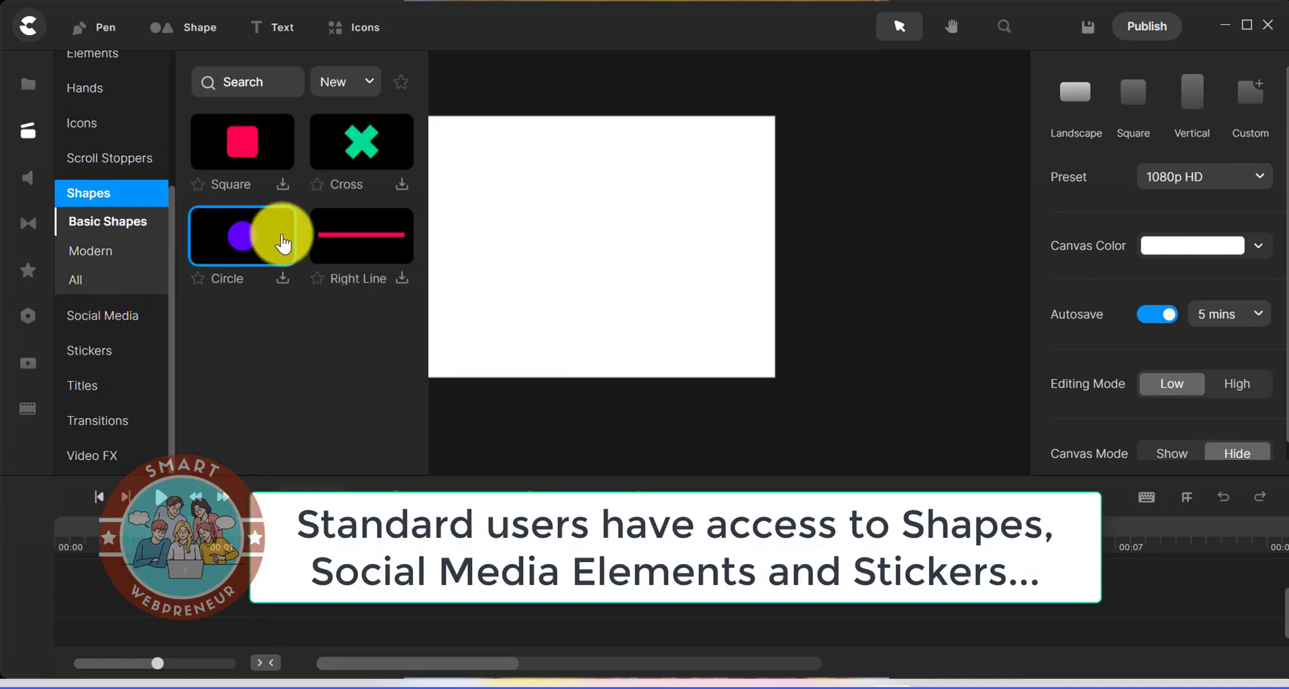
Place the Instagram icon from Social Media on the canvas and preview its animation.
{"action": "left_click", "coordinate": [102, 315]}
{"action": "scroll", "coordinate": [282, 250], "scroll_direction": "down", "scroll_amount": 2}
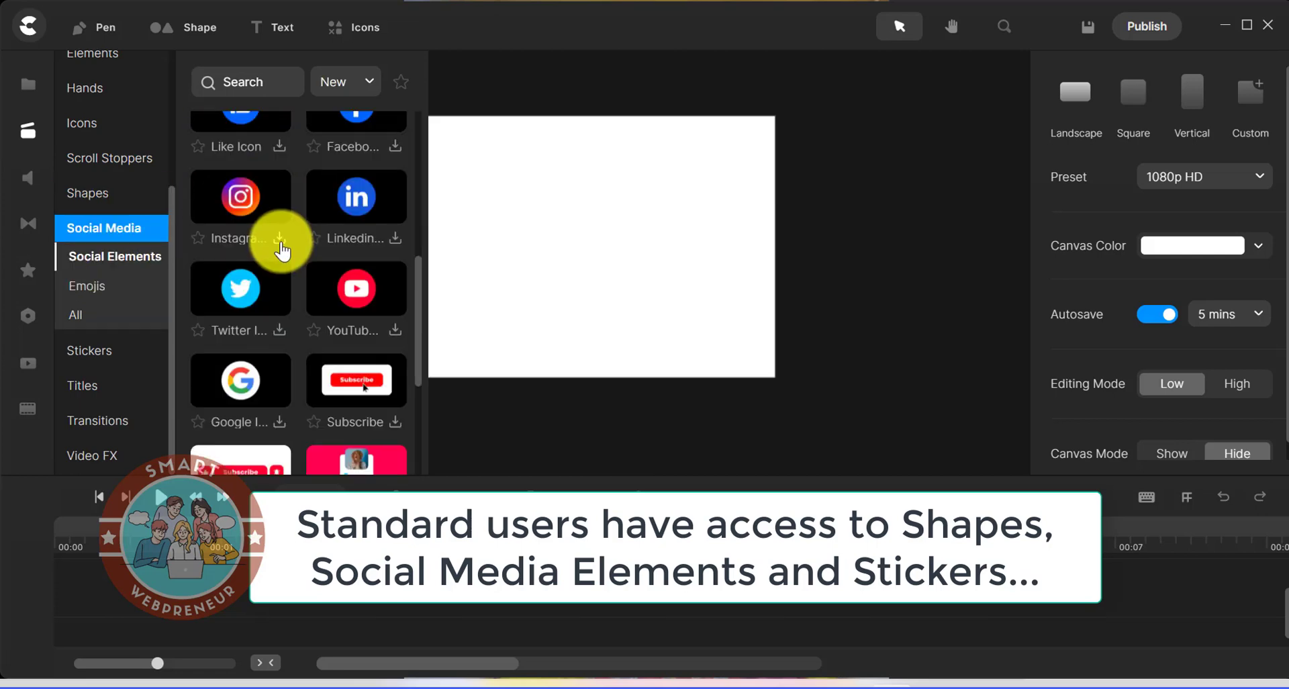
{"action": "scroll", "coordinate": [285, 242], "scroll_direction": "up", "scroll_amount": 1}
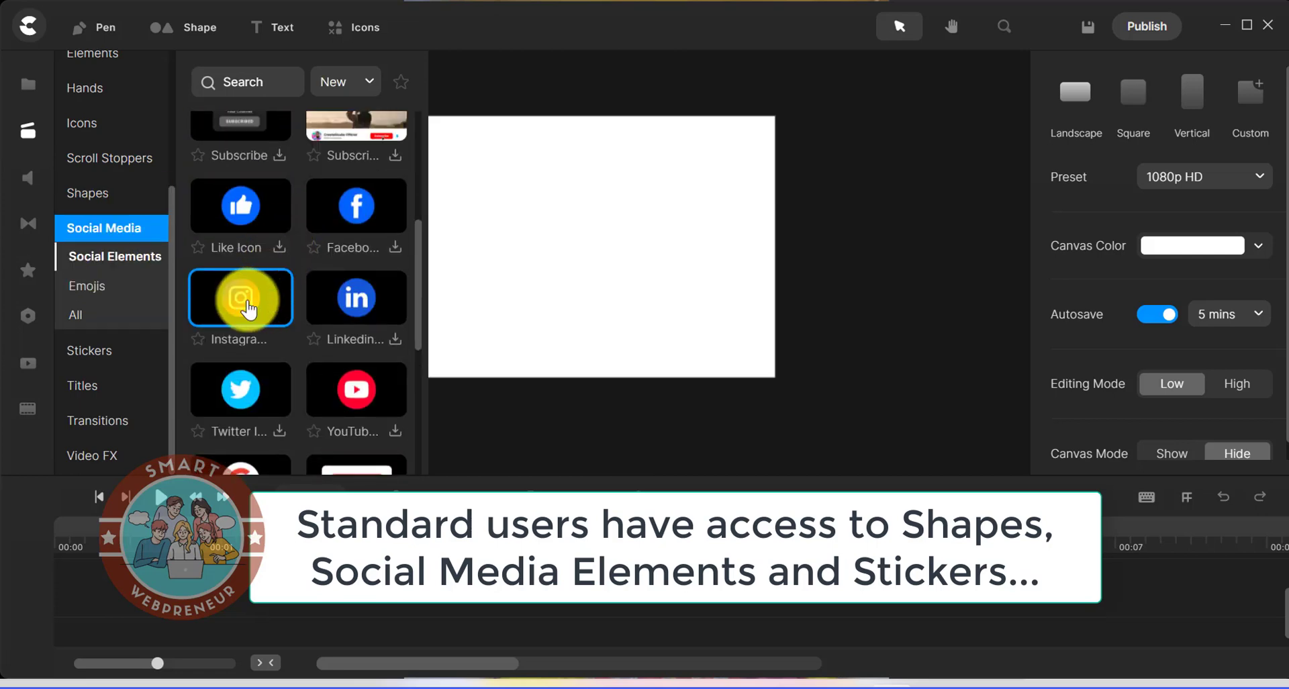
{"action": "left_click_drag", "start_coordinate": [339, 308], "coordinate": [599, 265]}
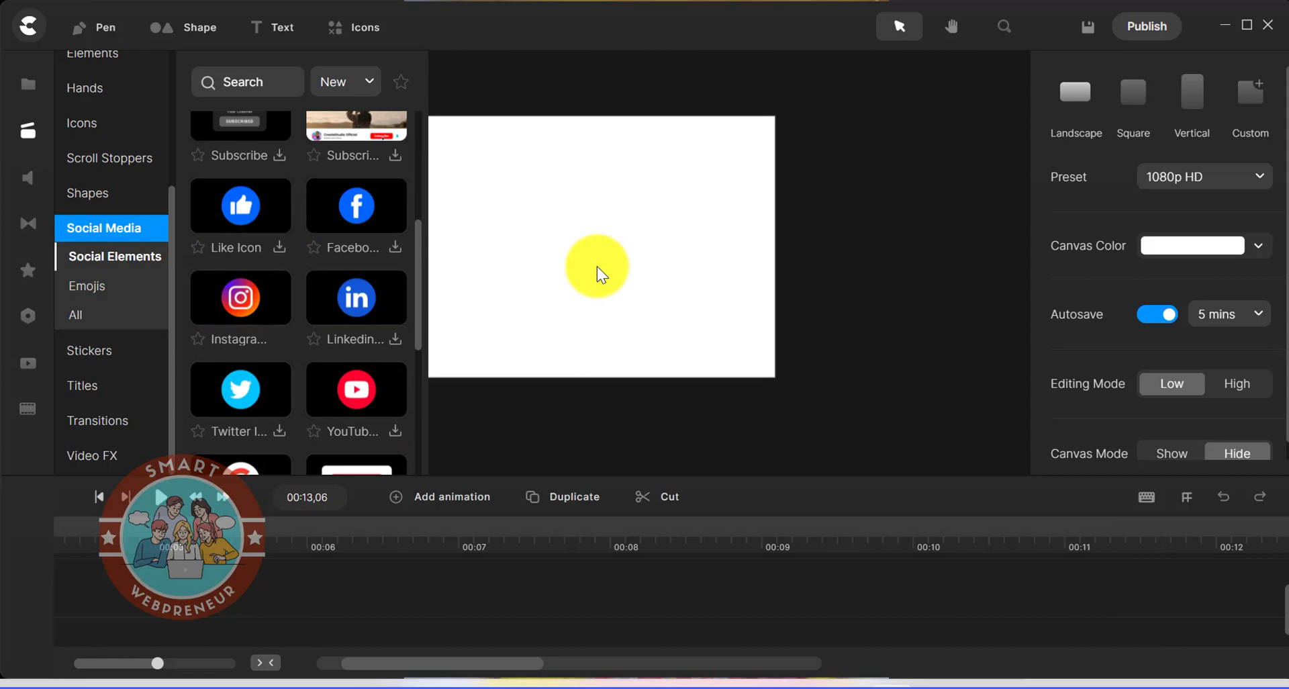
{"action": "left_click", "coordinate": [158, 500]}
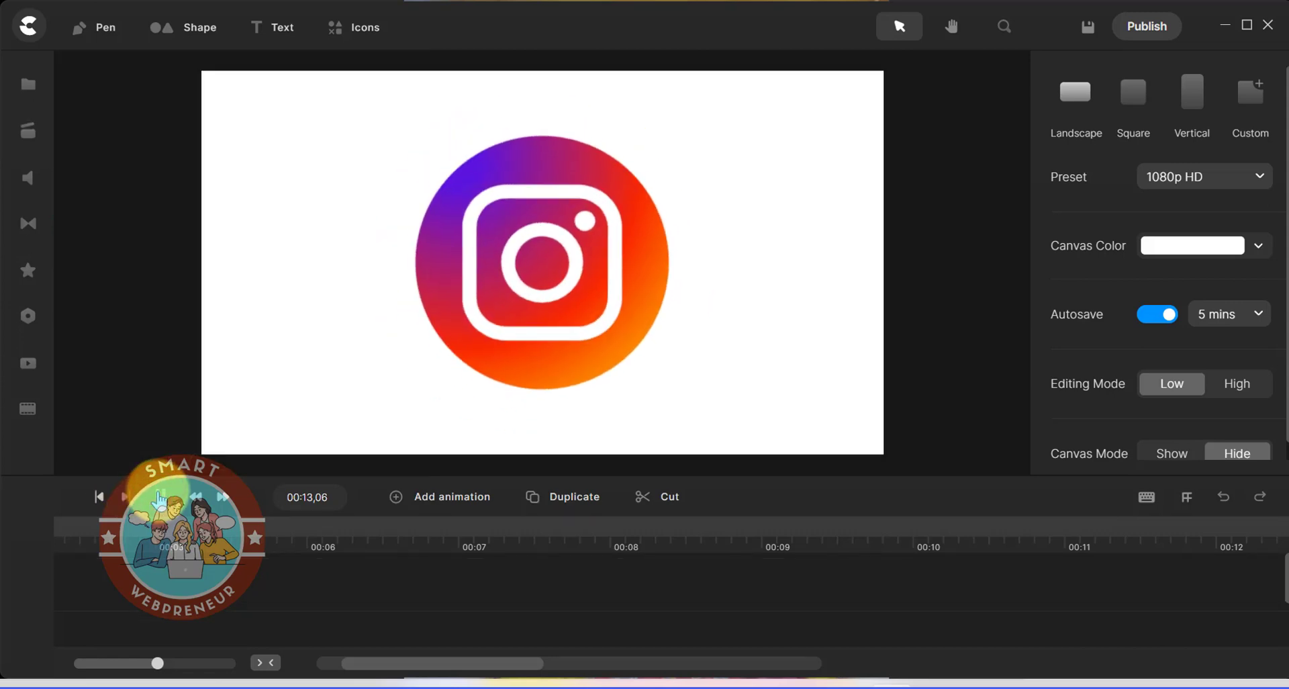
{"action": "left_click", "coordinate": [161, 501]}
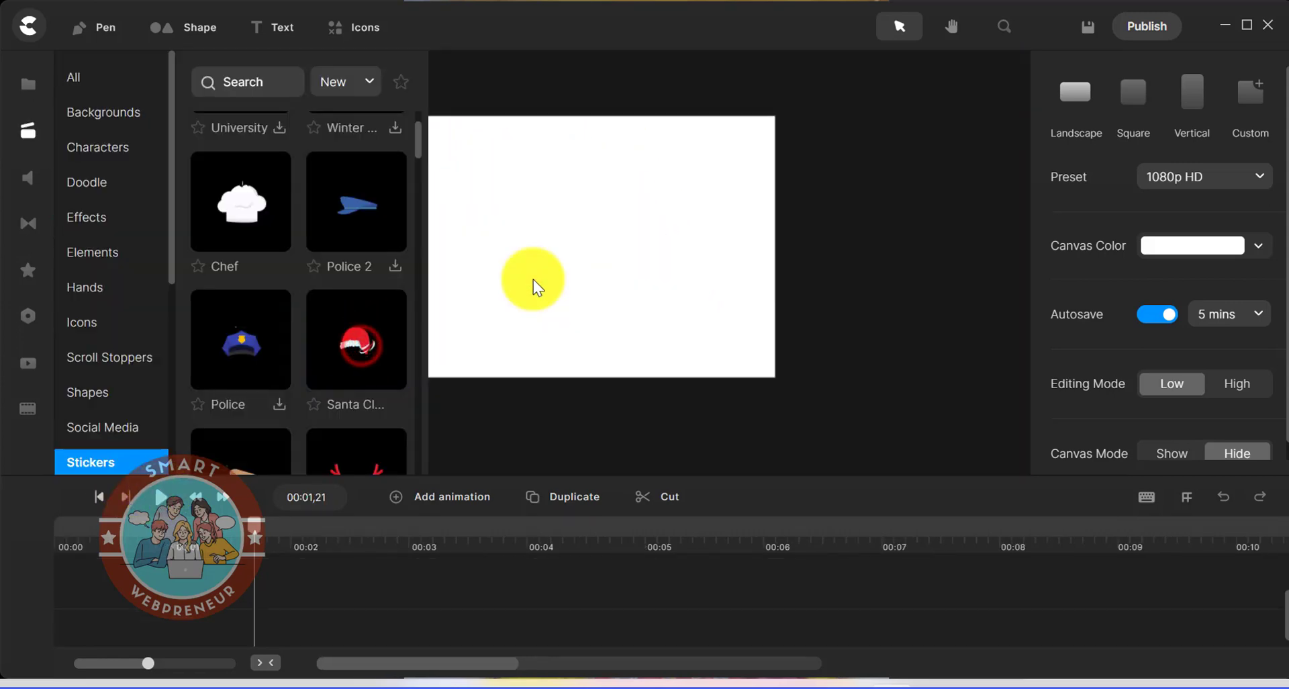
Select the Santa hat sticker and preview its animation.
{"action": "left_click", "coordinate": [534, 280]}
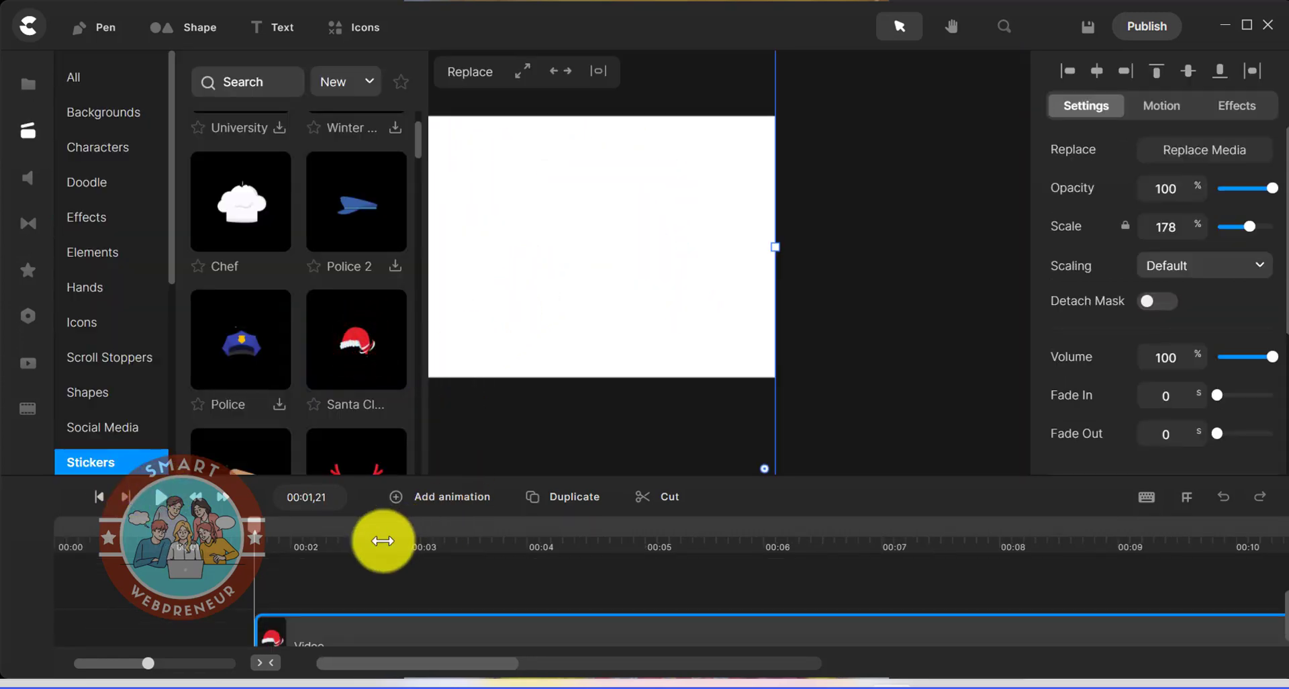
{"action": "left_click", "coordinate": [160, 500]}
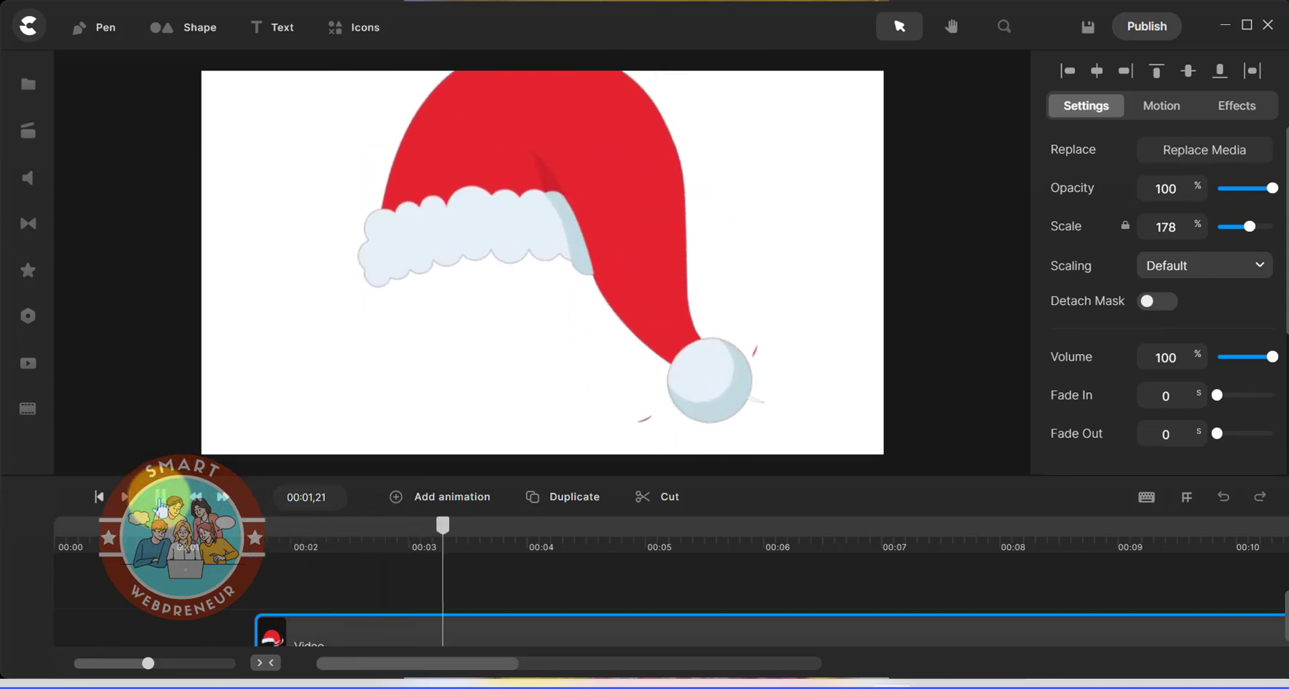
{"action": "left_click", "coordinate": [161, 503]}
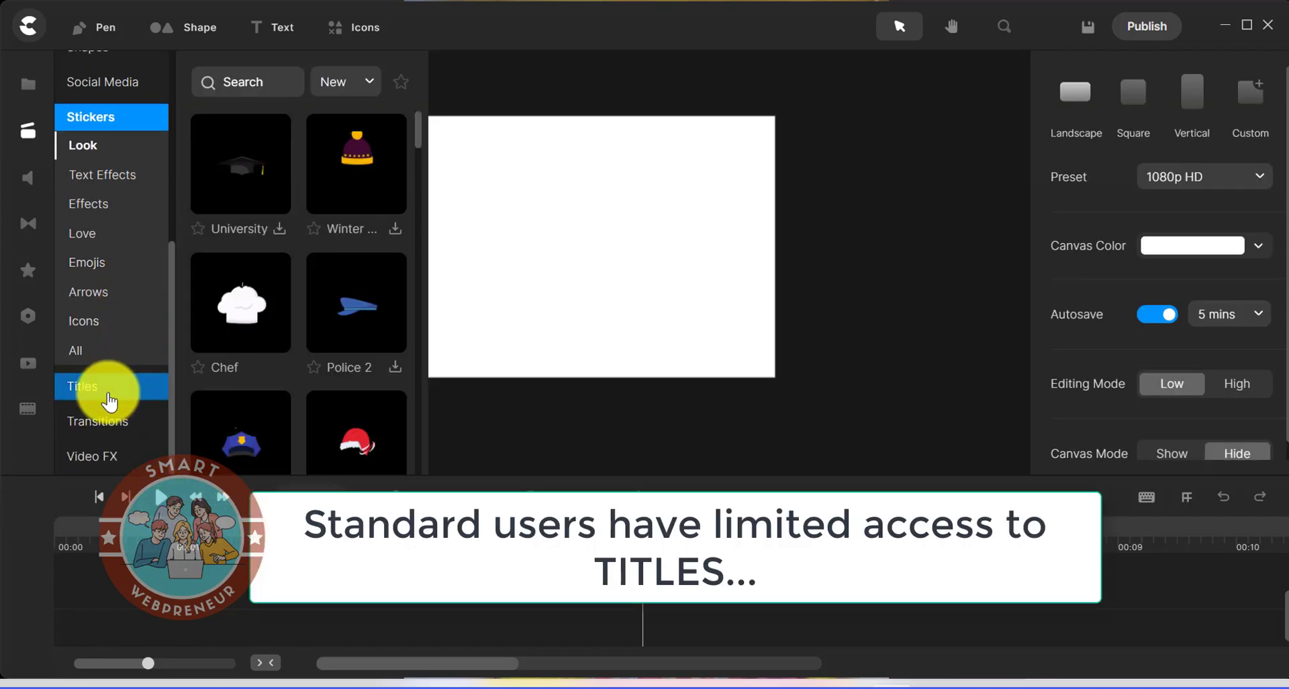
Scroll the Titles templates, then download the Workshop transition.
{"action": "left_click", "coordinate": [105, 396]}
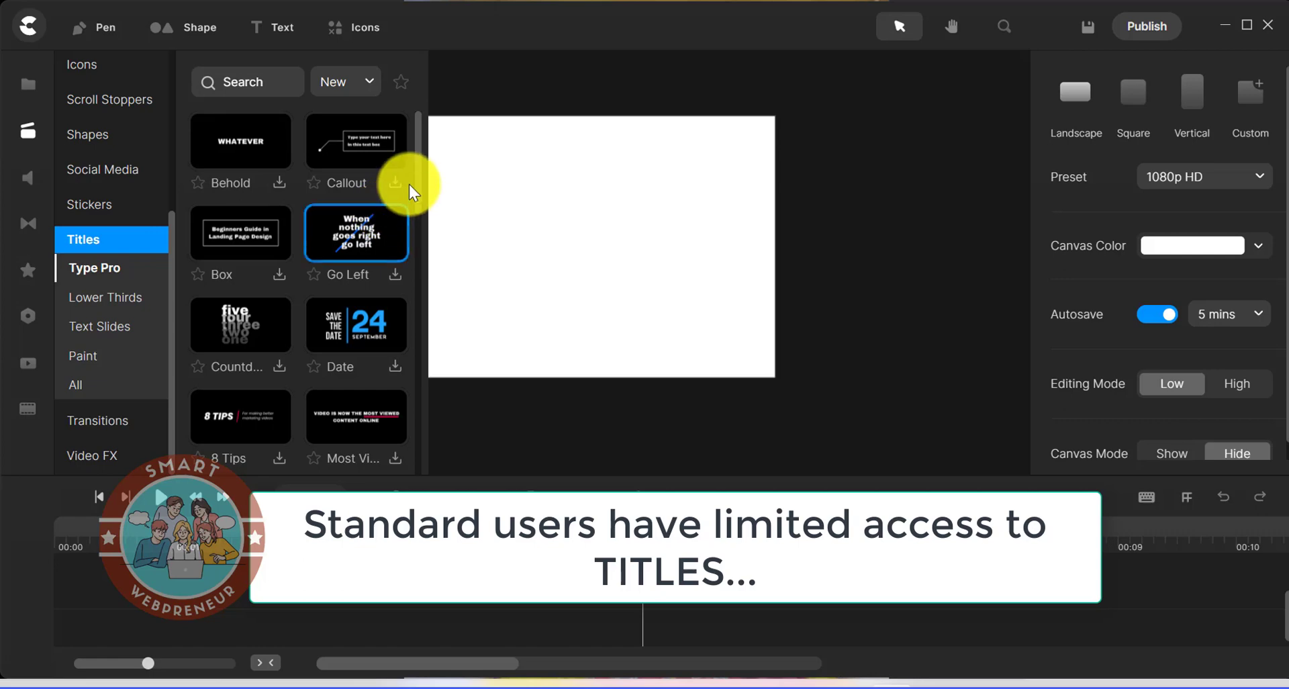
{"action": "scroll", "coordinate": [376, 215], "scroll_direction": "down", "scroll_amount": 4}
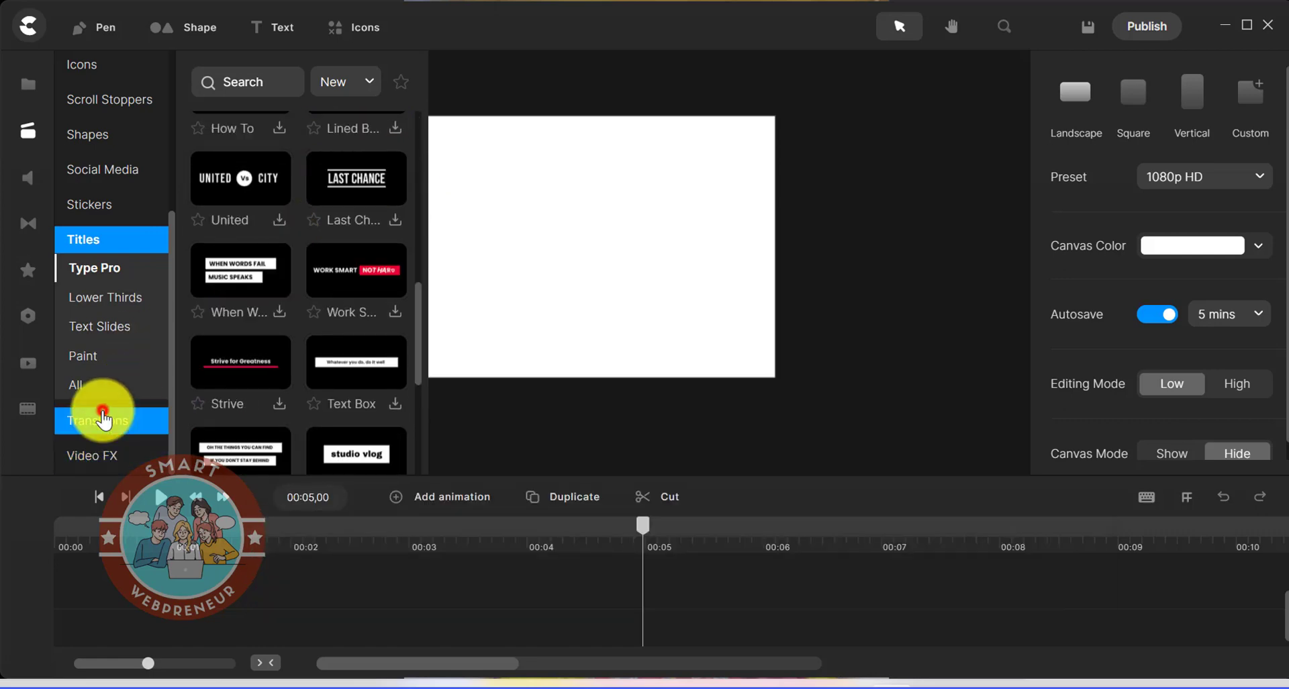
{"action": "left_click", "coordinate": [99, 420]}
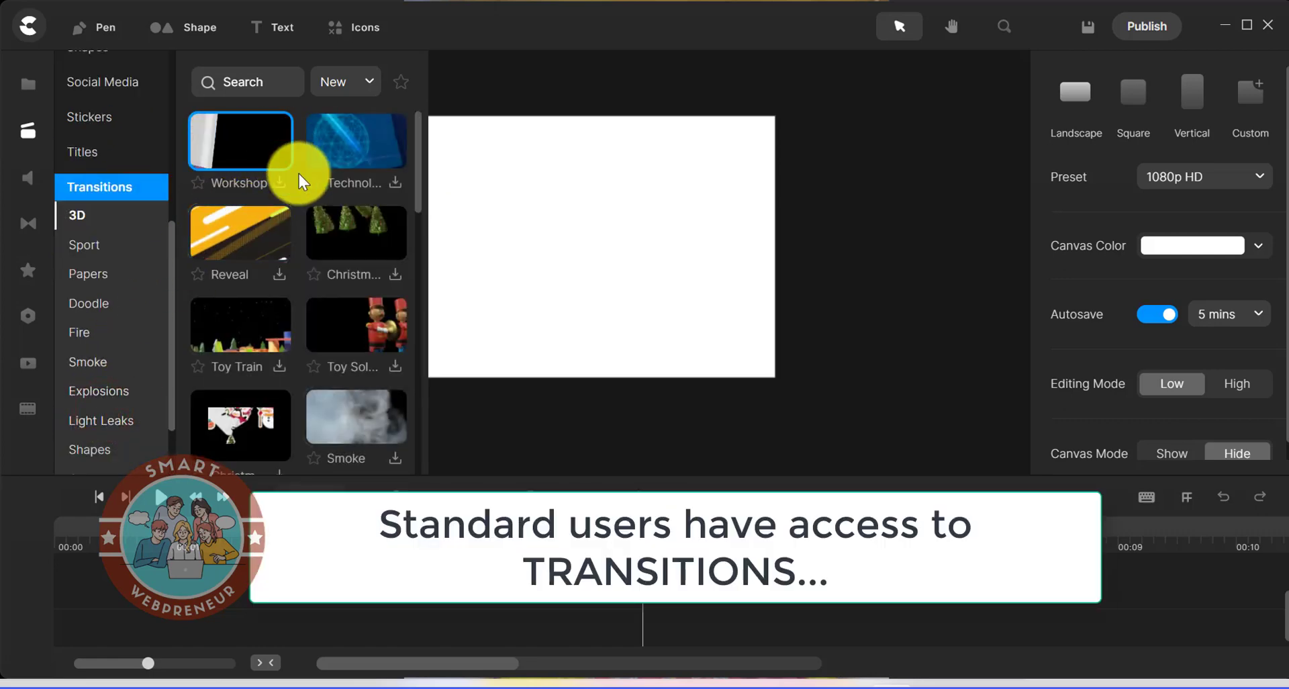
{"action": "left_click", "coordinate": [278, 183]}
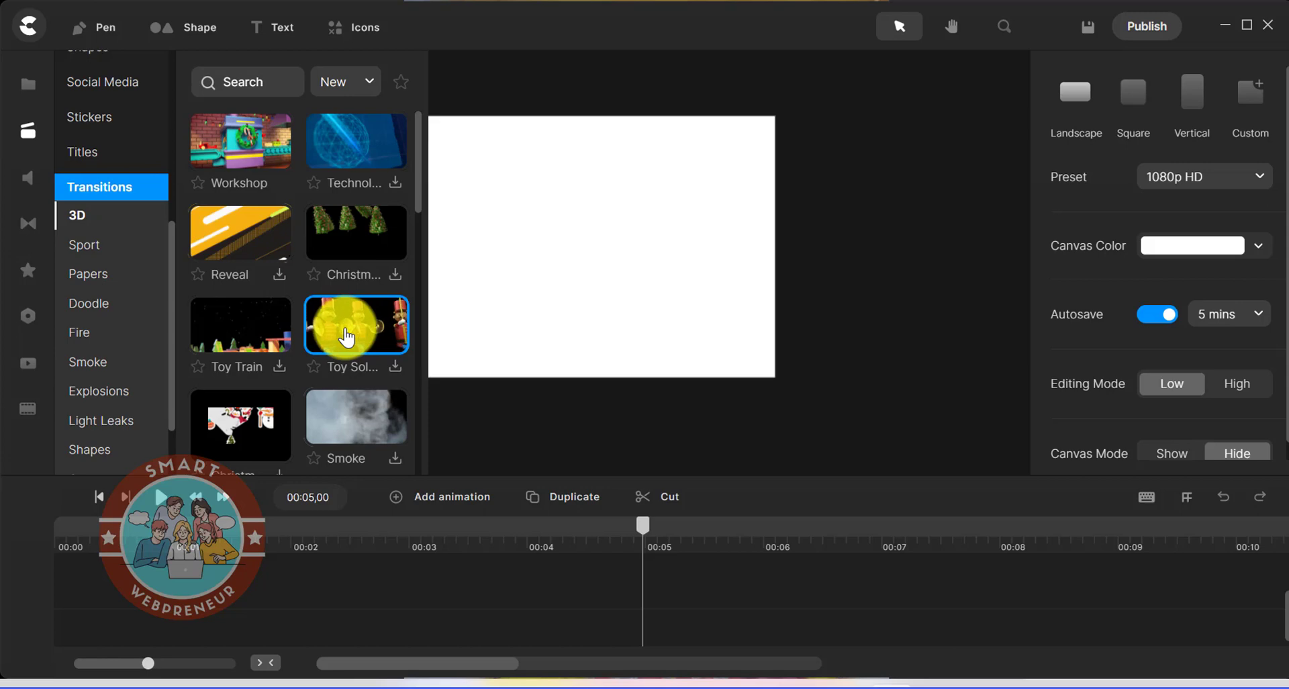
Bring up the Effects library and scroll through its list.
{"action": "left_click", "coordinate": [32, 273]}
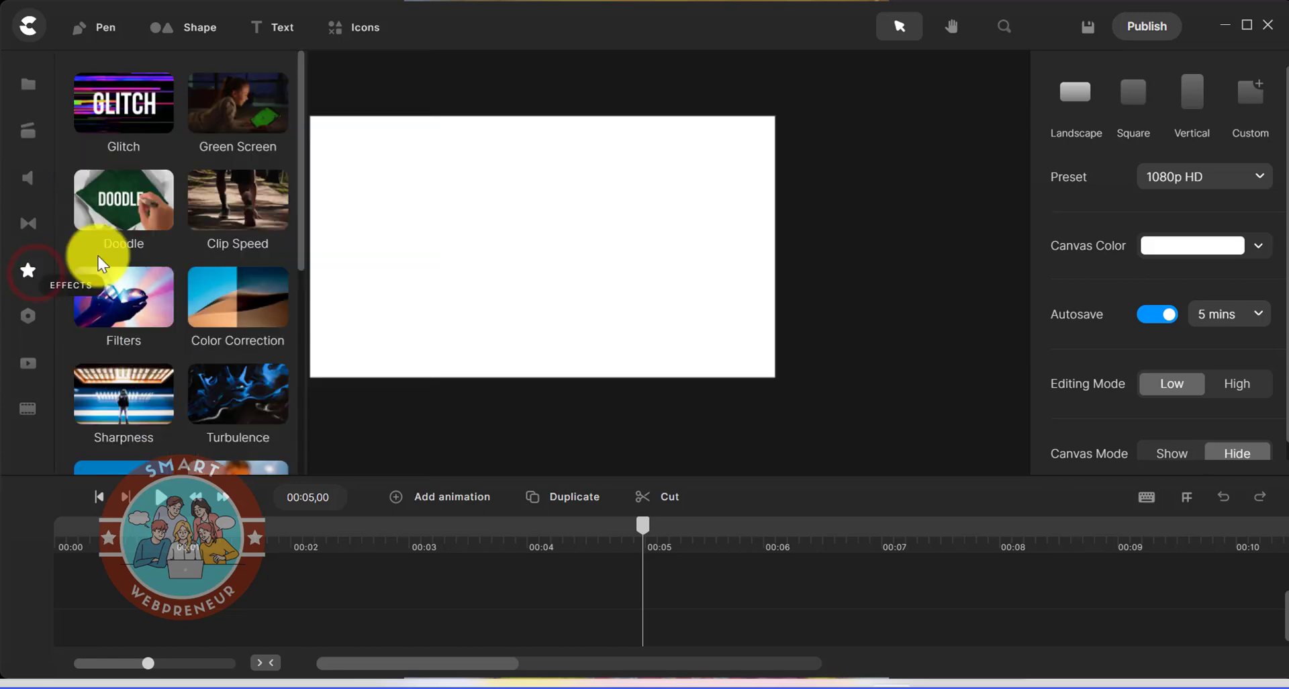
{"action": "left_click_drag", "start_coordinate": [301, 145], "coordinate": [297, 172]}
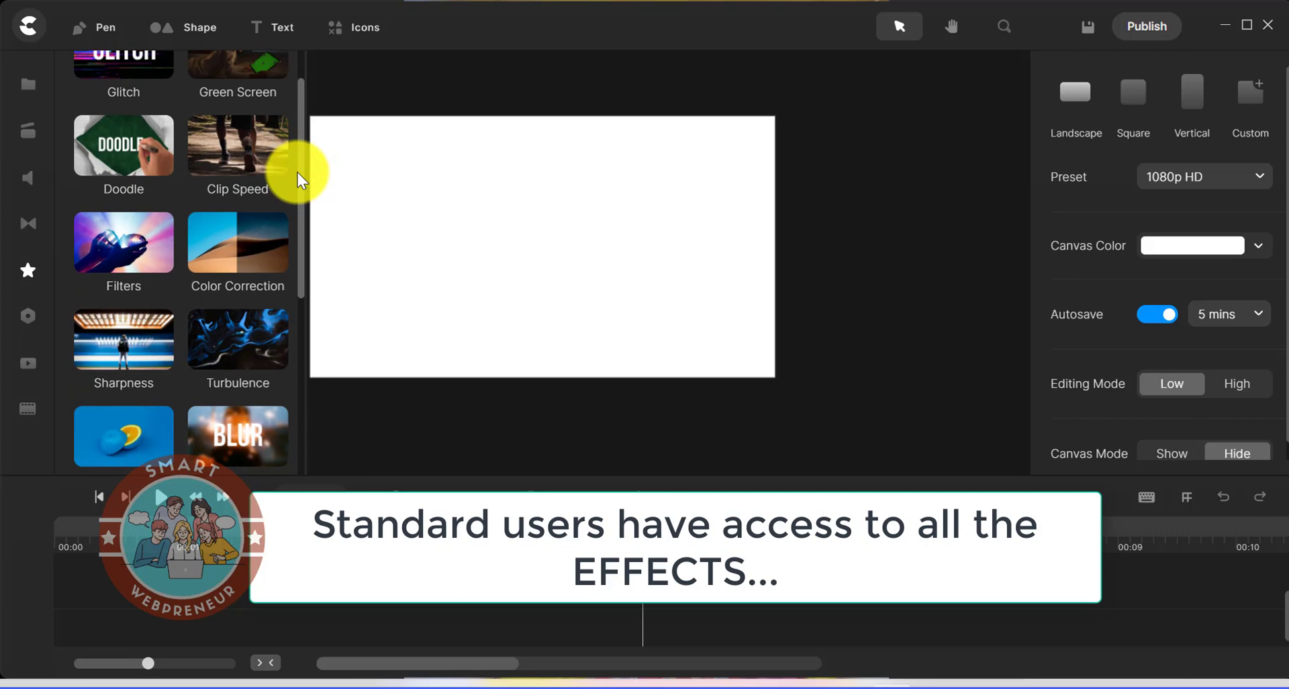
{"action": "mouse_move", "coordinate": [296, 176]}
{"action": "left_mouse_down"}
{"action": "mouse_move", "coordinate": [285, 219]}
{"action": "mouse_move", "coordinate": [296, 348]}
{"action": "mouse_move", "coordinate": [39, 329]}
{"action": "left_mouse_up"}
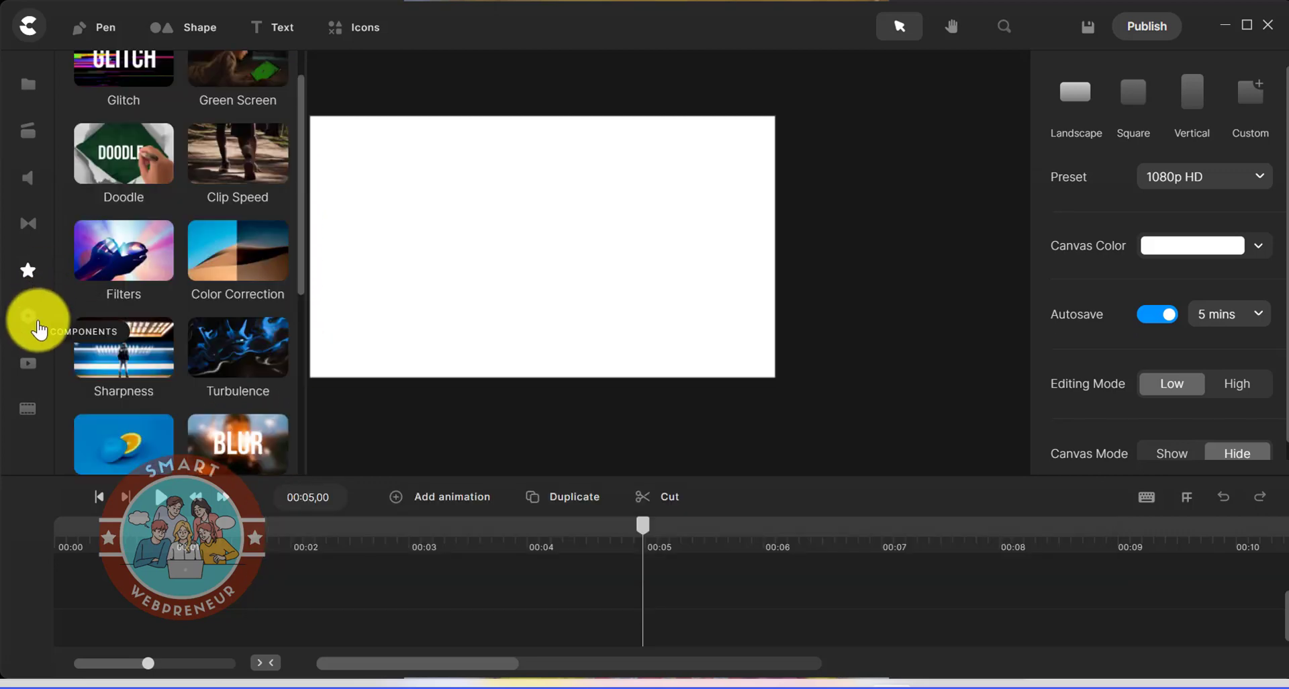
Add the Spotlight component to the canvas, then delete its clip.
{"action": "left_click", "coordinate": [36, 329]}
{"action": "left_click_drag", "start_coordinate": [304, 115], "coordinate": [304, 144]}
{"action": "left_click_drag", "start_coordinate": [105, 194], "coordinate": [445, 235]}
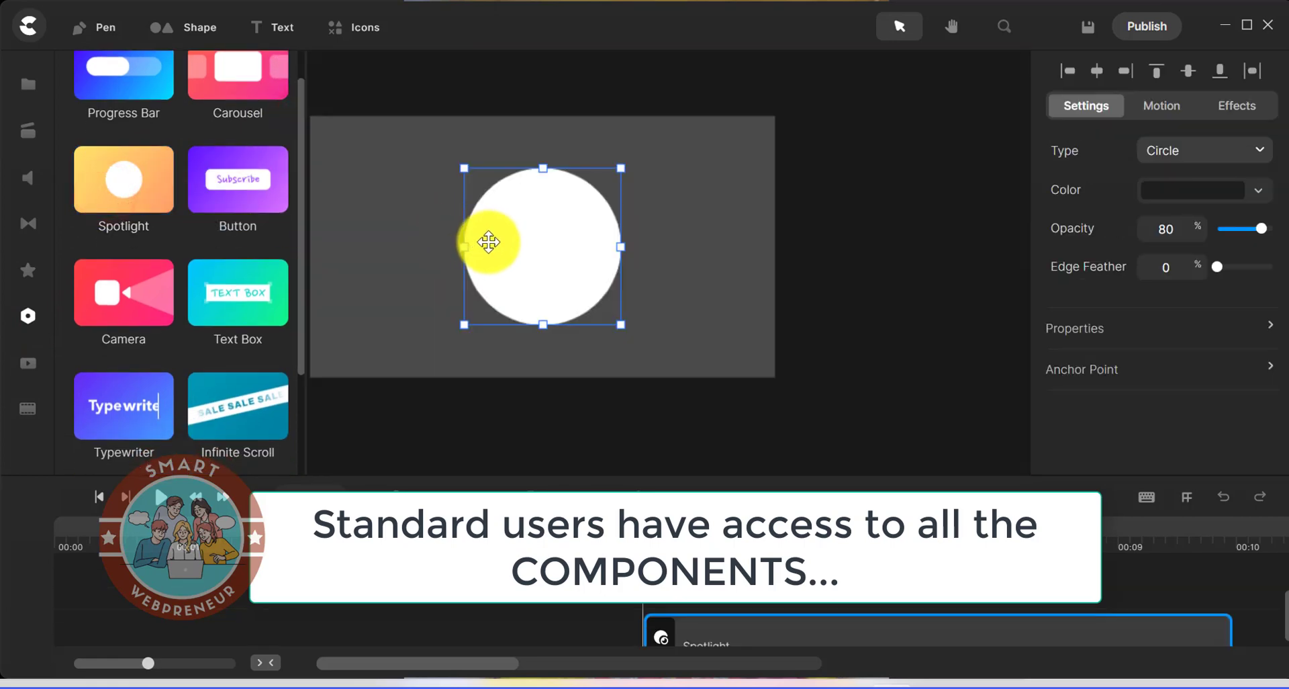
{"action": "right_click", "coordinate": [788, 630]}
{"action": "left_click", "coordinate": [826, 617]}
Add a Text Box with typewriter animation and a 0-to-10 Number Counter, previewing each.
{"action": "left_click_drag", "start_coordinate": [229, 315], "coordinate": [497, 275]}
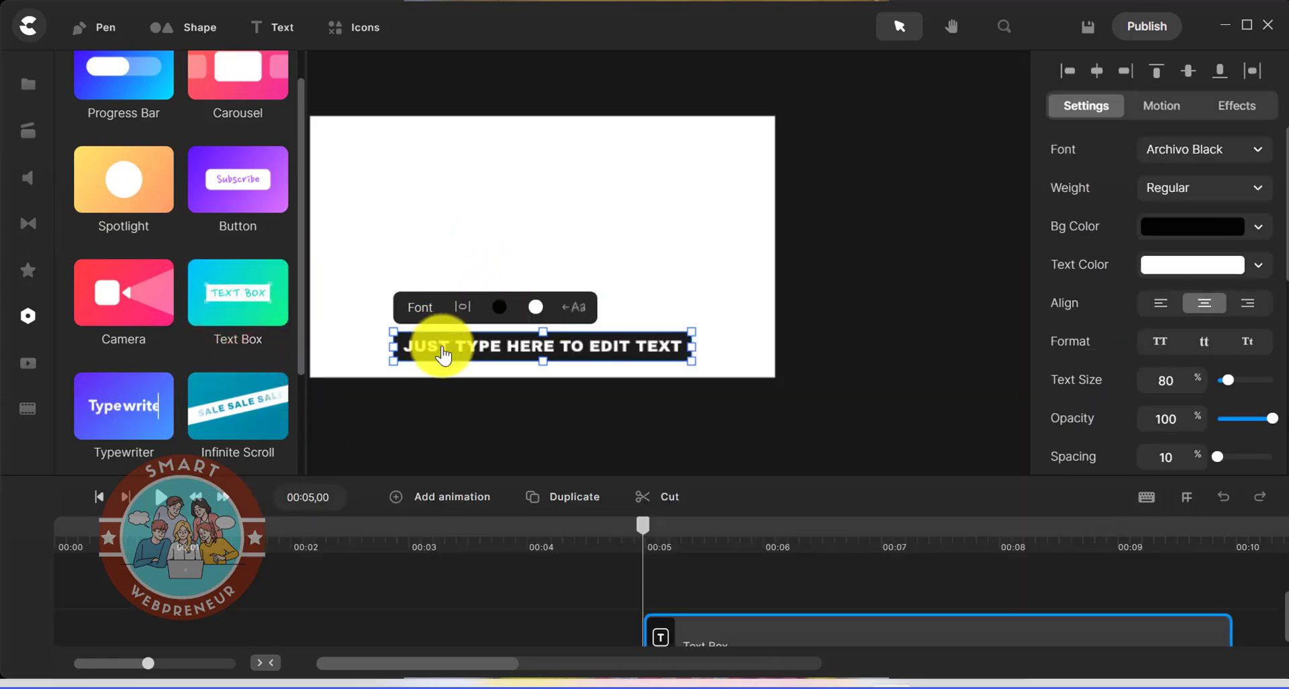
{"action": "left_click_drag", "start_coordinate": [504, 354], "coordinate": [486, 271]}
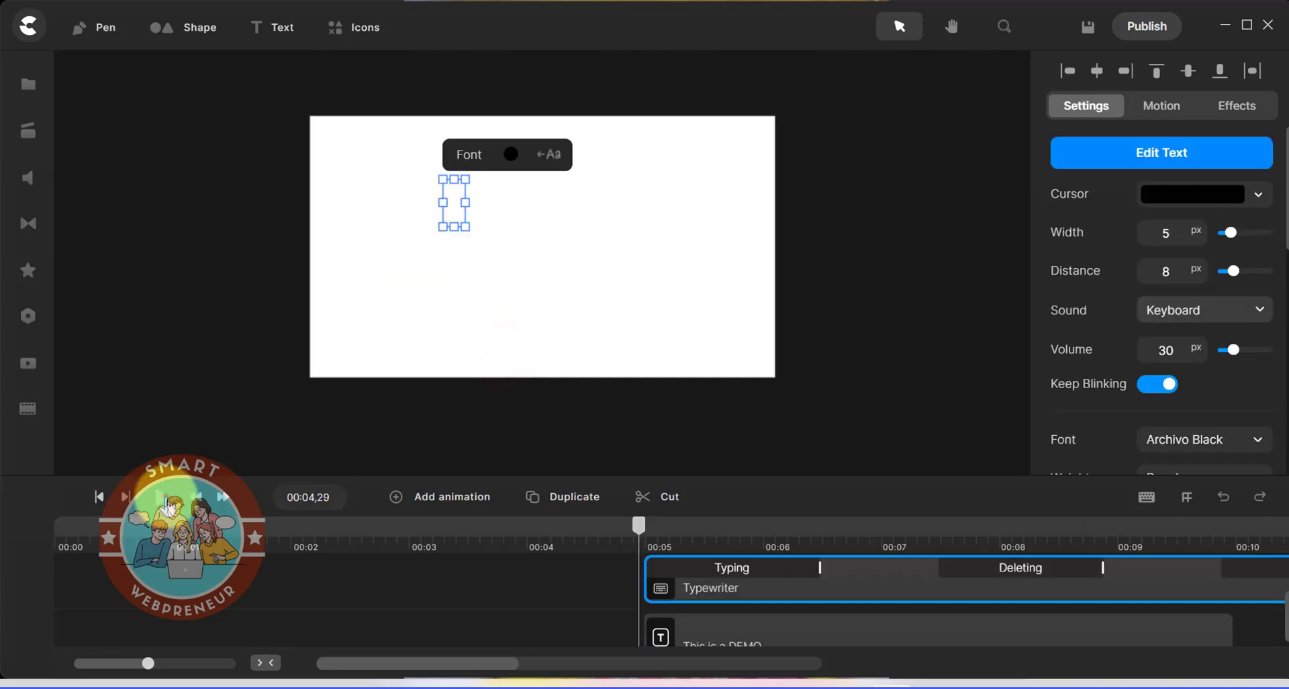
{"action": "left_click", "coordinate": [161, 497]}
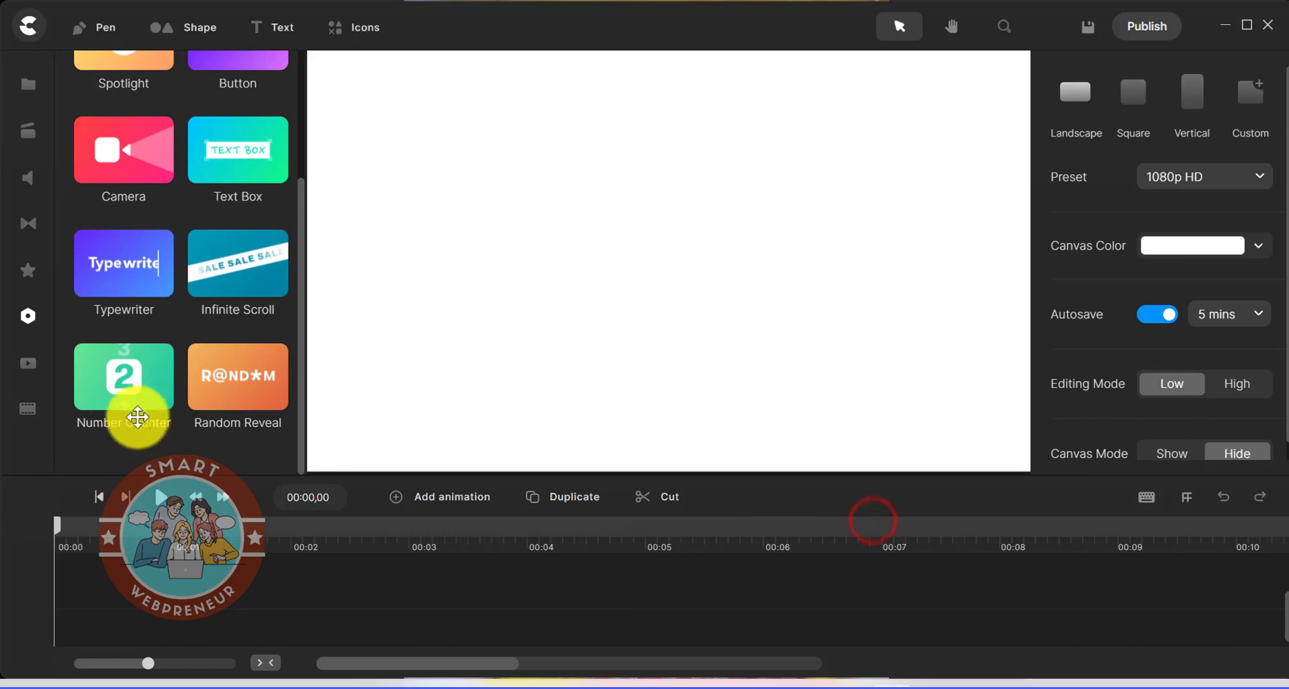
{"action": "left_click_drag", "start_coordinate": [150, 412], "coordinate": [638, 228]}
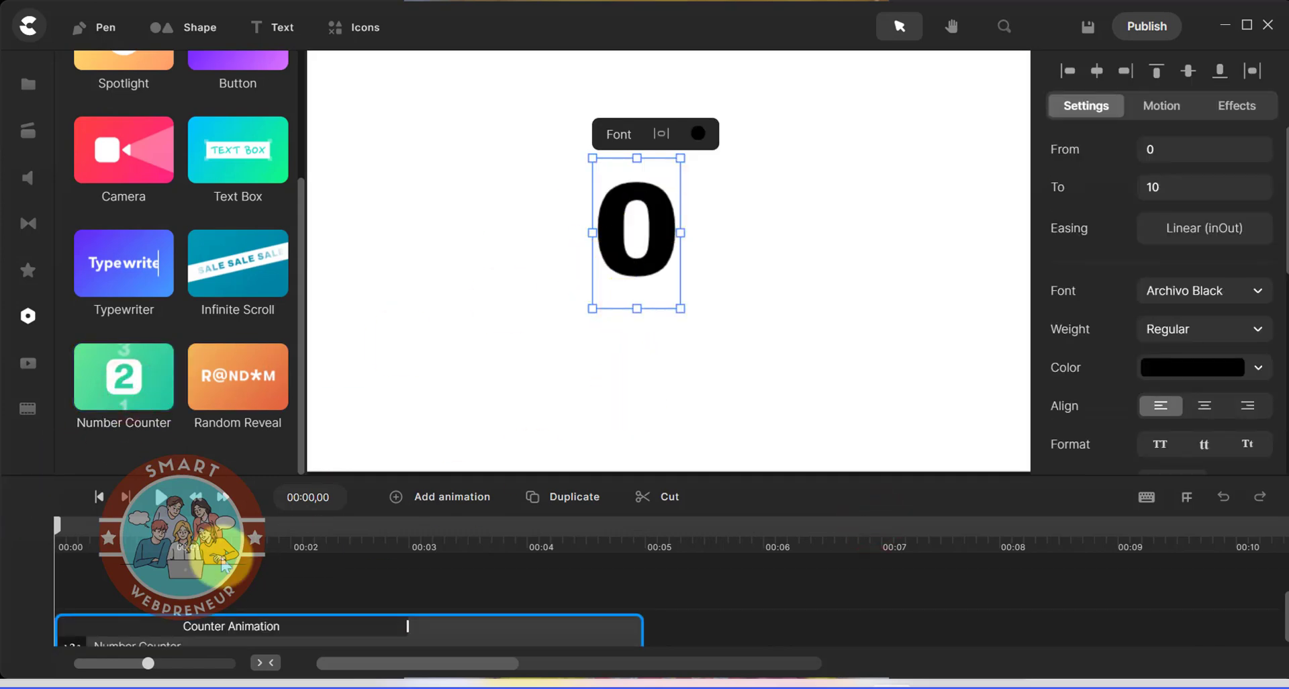
{"action": "left_click", "coordinate": [161, 497]}
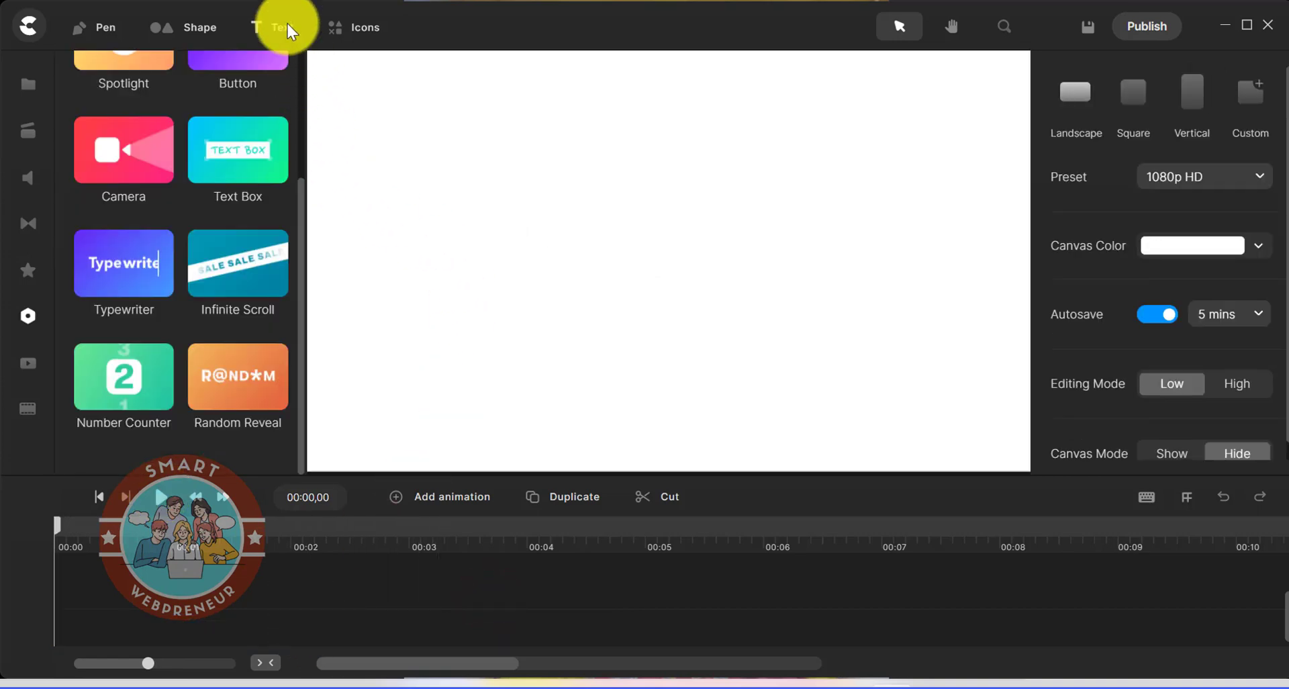
Add a text element and replace its placeholder with 'SmartWebpreneur'.
{"action": "left_click", "coordinate": [287, 25]}
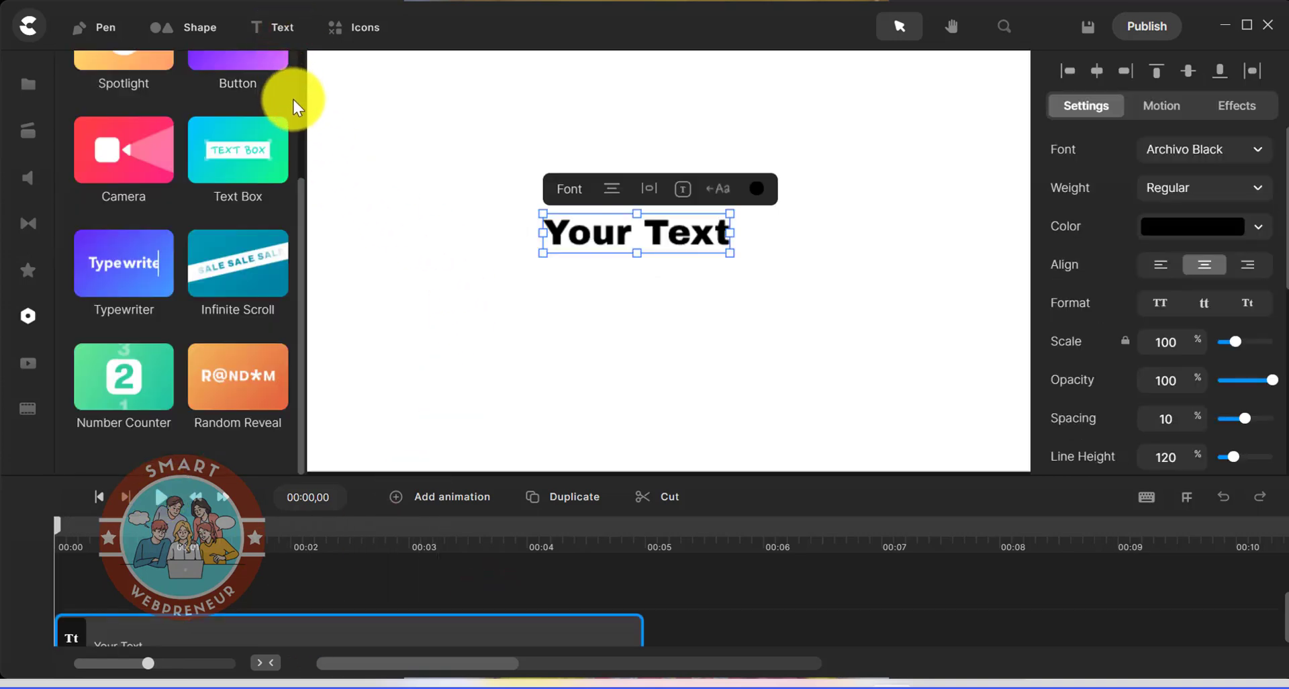
{"action": "double_click", "coordinate": [605, 232]}
{"action": "type", "text": "S"}
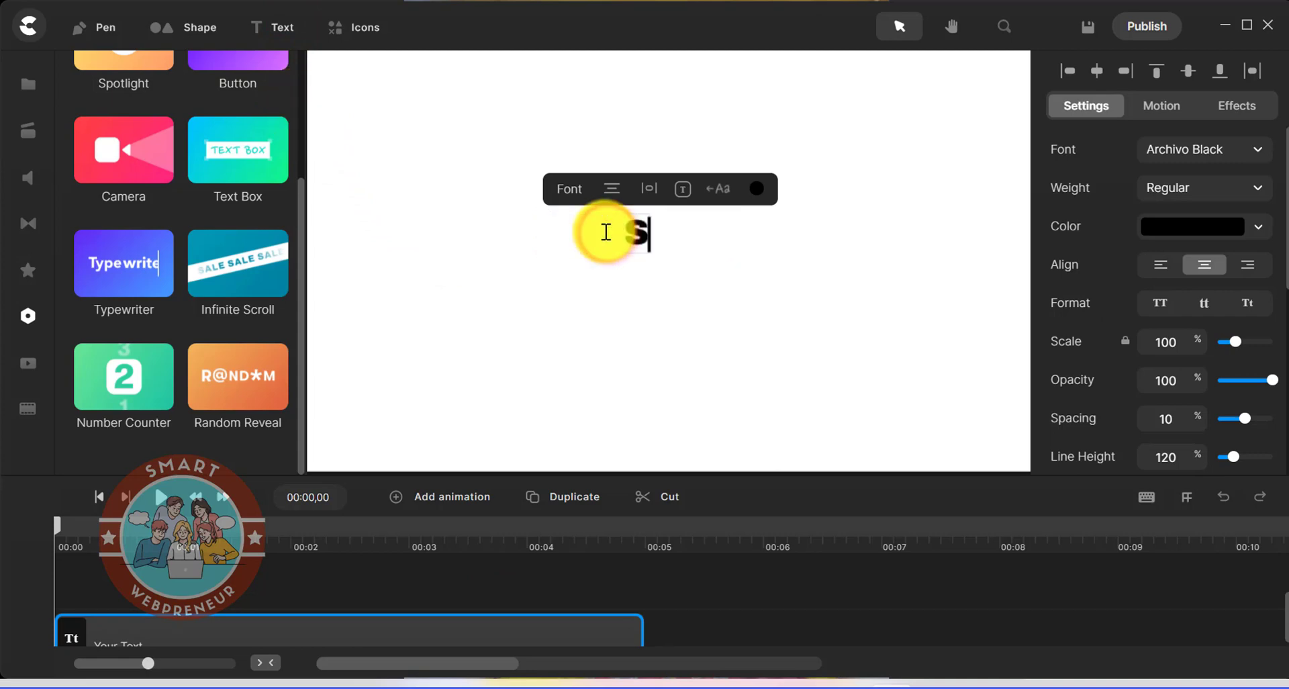
{"action": "type", "text": "martW"}
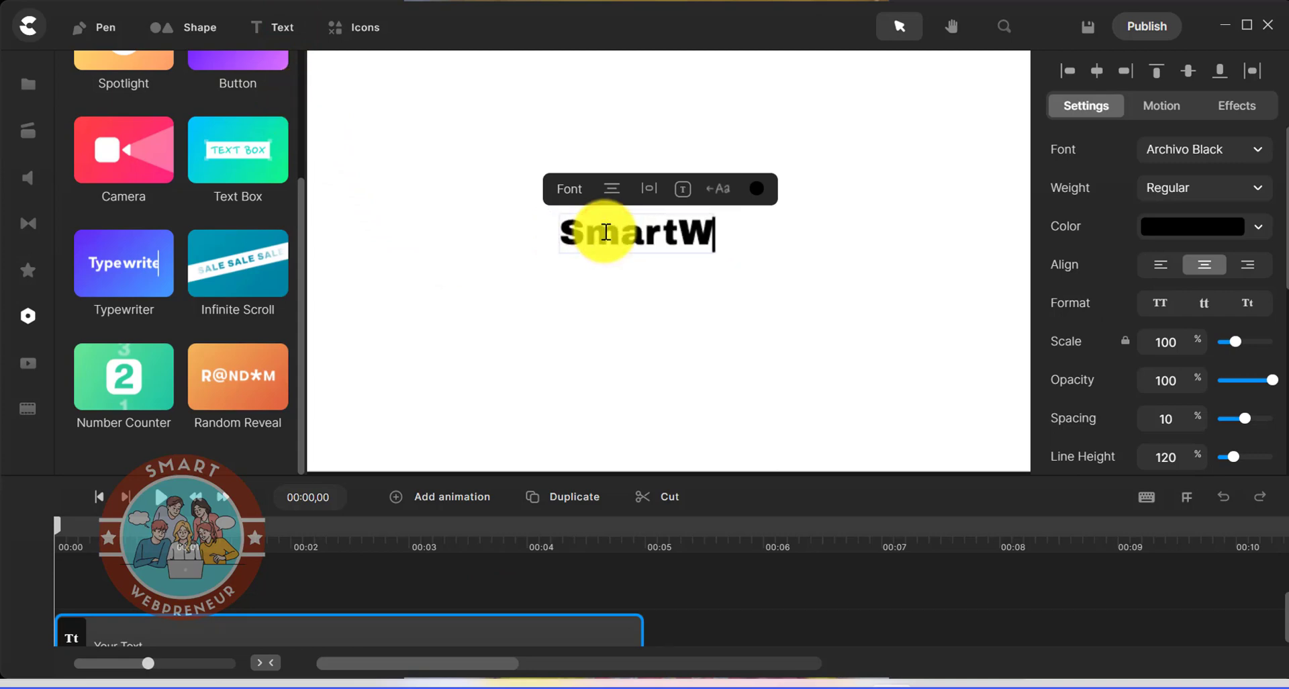